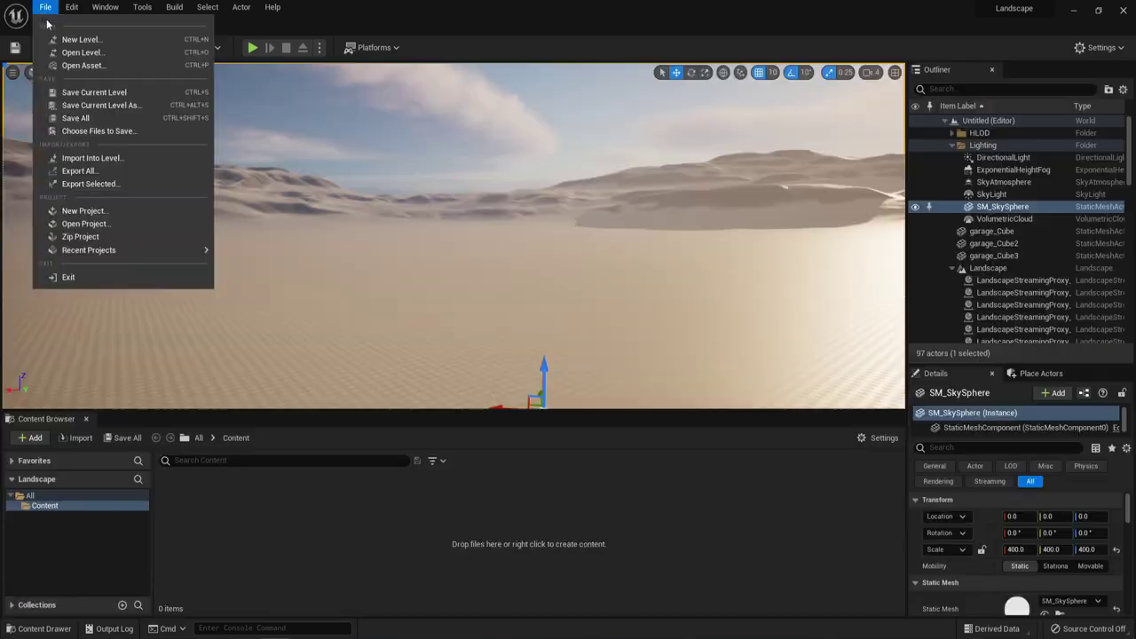
- Create a new empty level and switch the editor to Landscape mode
click(80, 36)
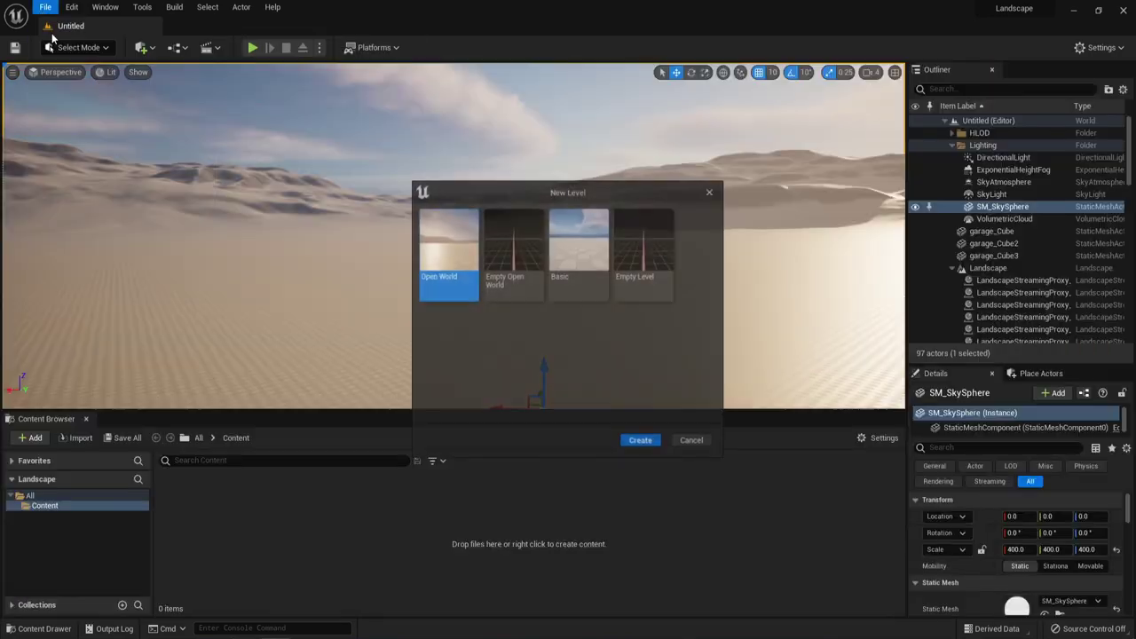
click(642, 442)
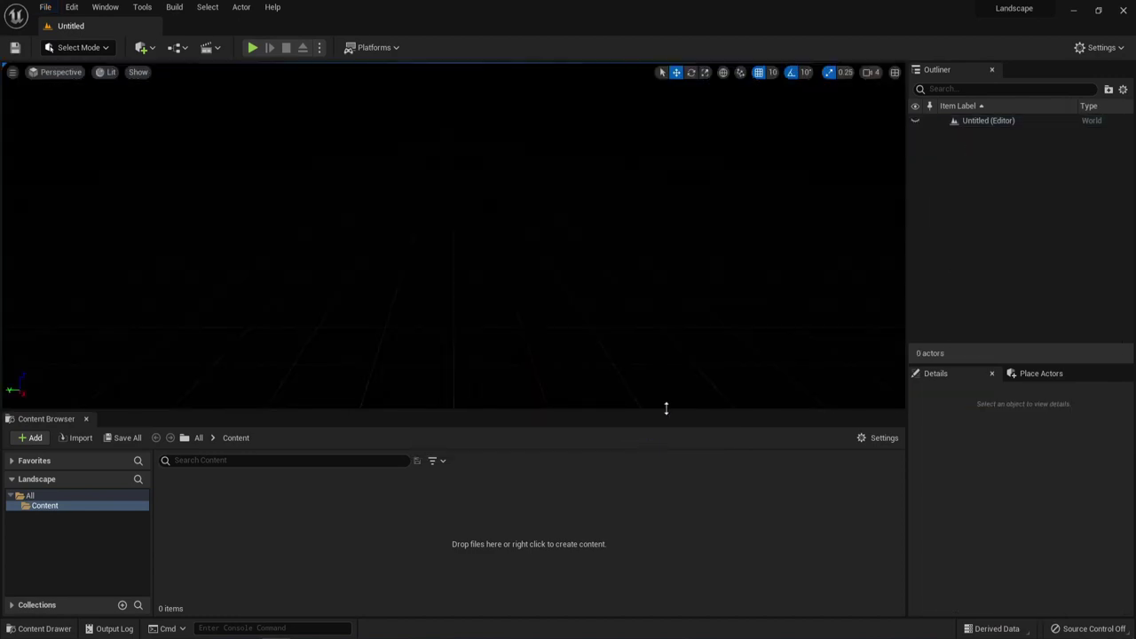
click(101, 48)
click(100, 79)
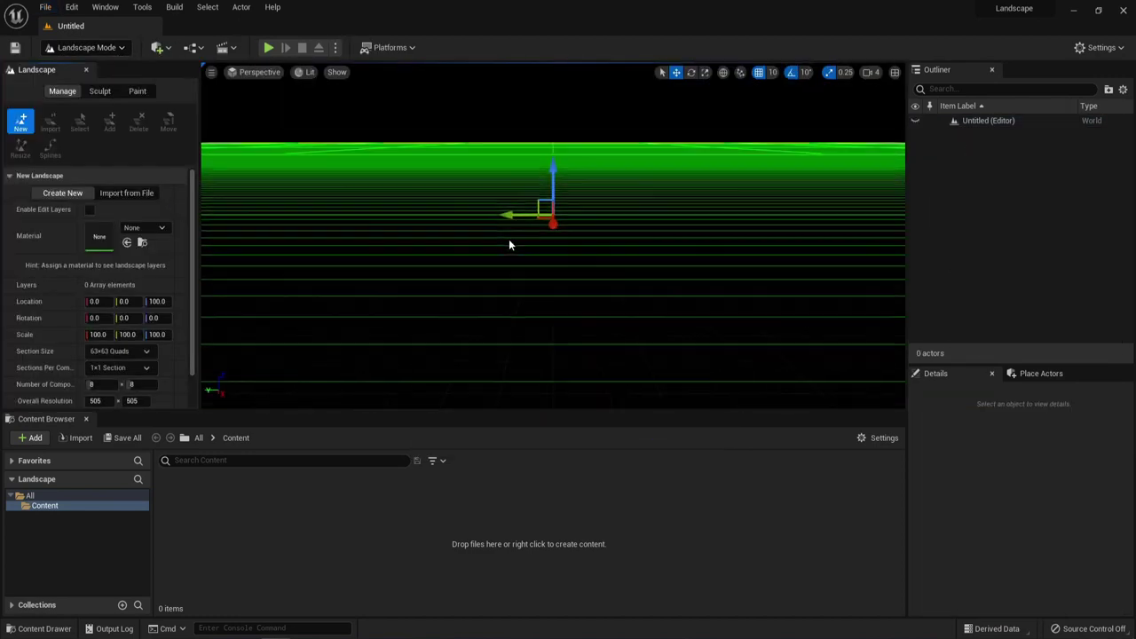
- Create a new landscape with a section size of 255×255 quads and 1×1 section per component
drag(190, 189, 190, 227)
scroll(177, 209, up, 2)
click(132, 194)
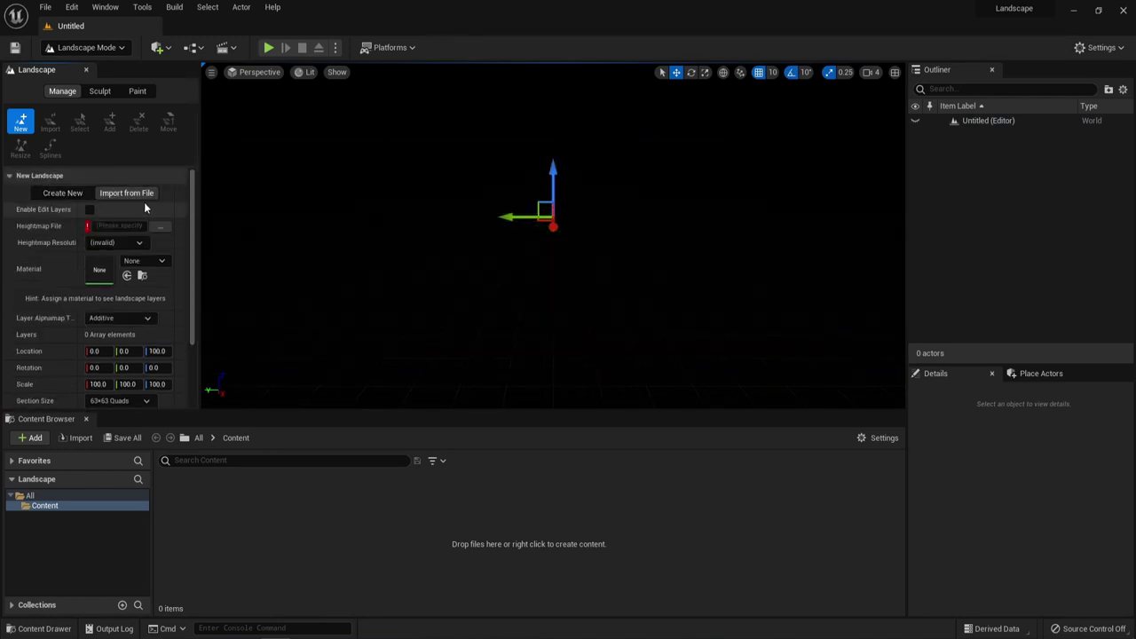
click(61, 193)
scroll(133, 311, down, 2)
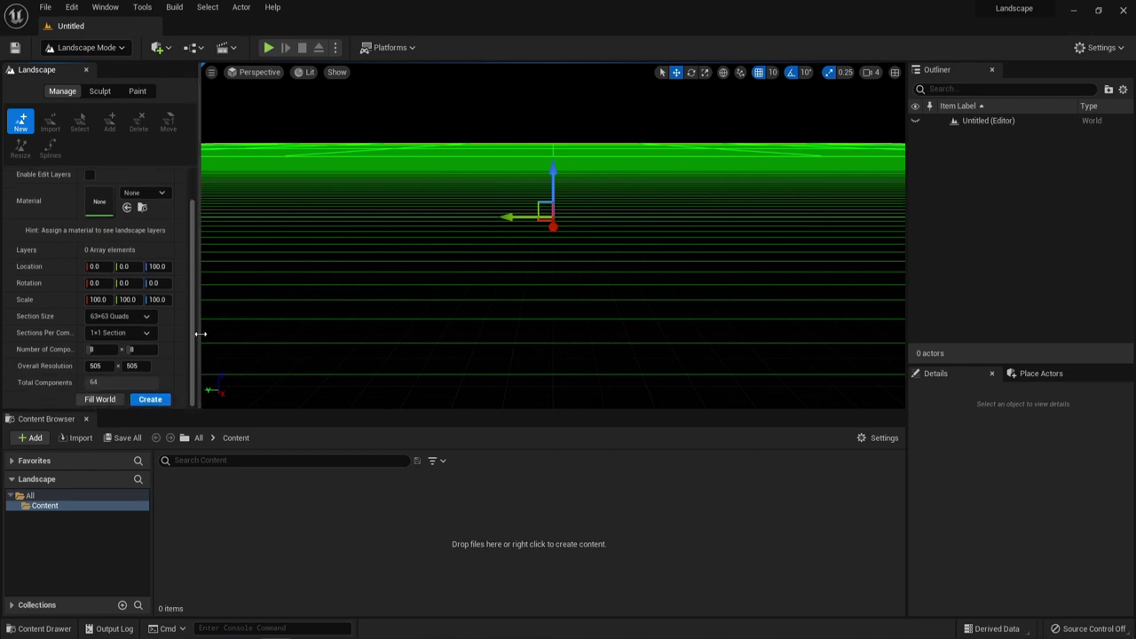
click(143, 320)
click(131, 399)
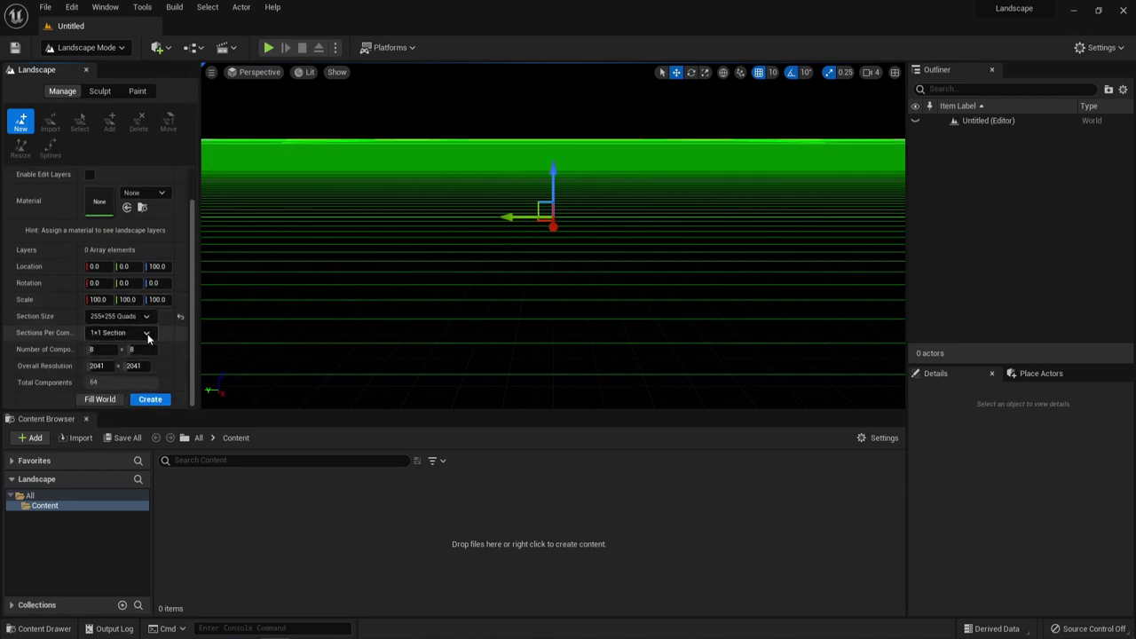
click(151, 401)
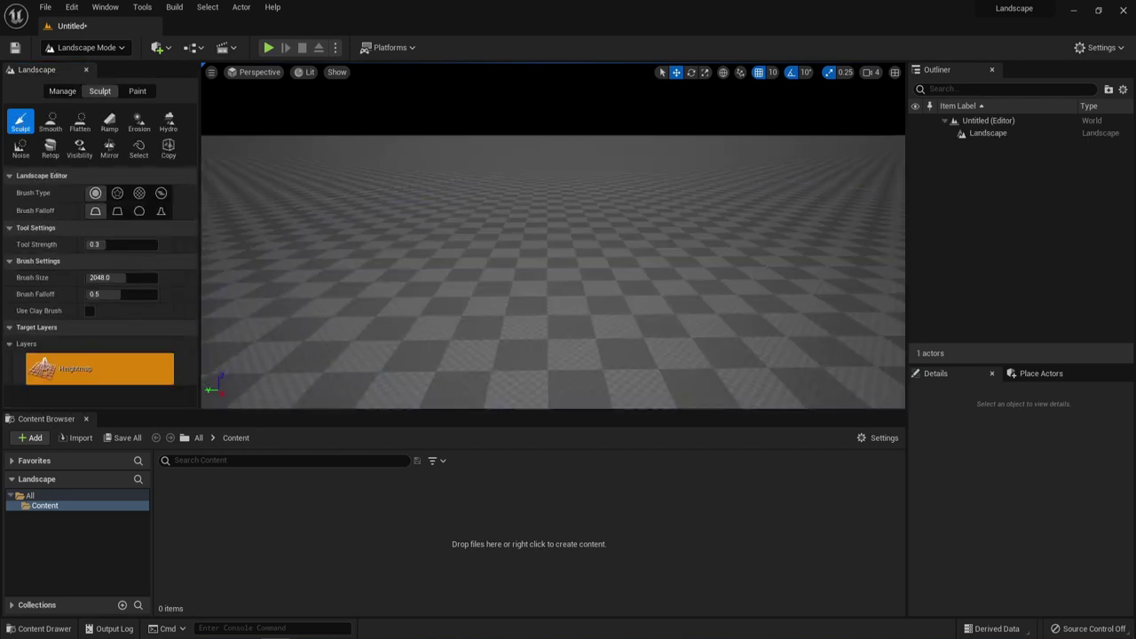
- Return to Select mode and add a directional light to the level
right_drag(553, 235, 458, 238)
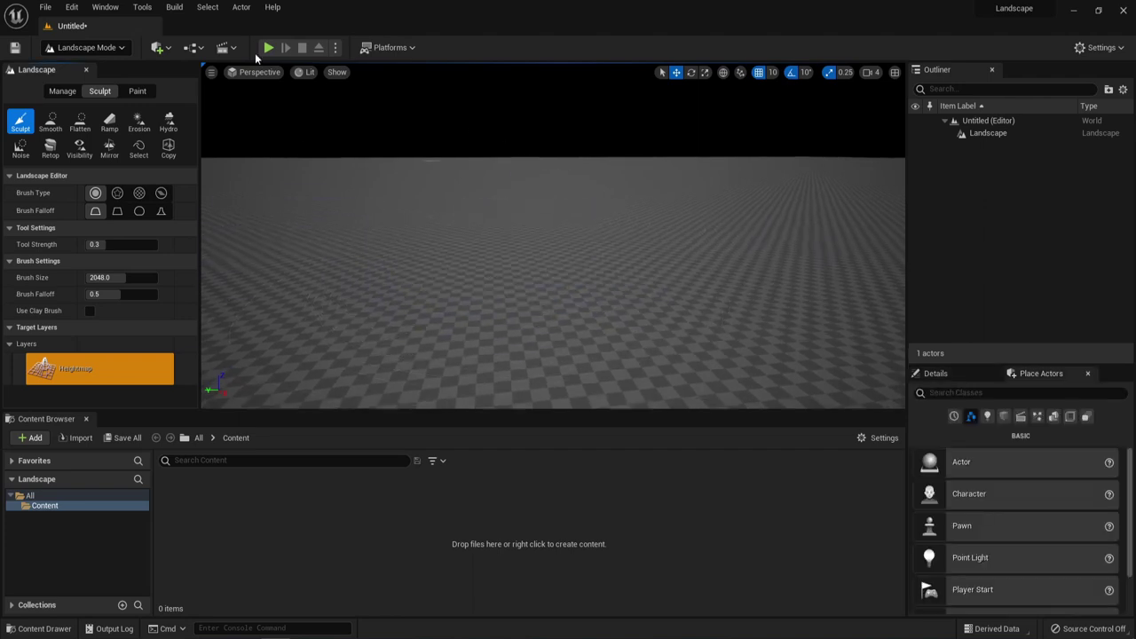
click(115, 48)
click(125, 68)
click(145, 48)
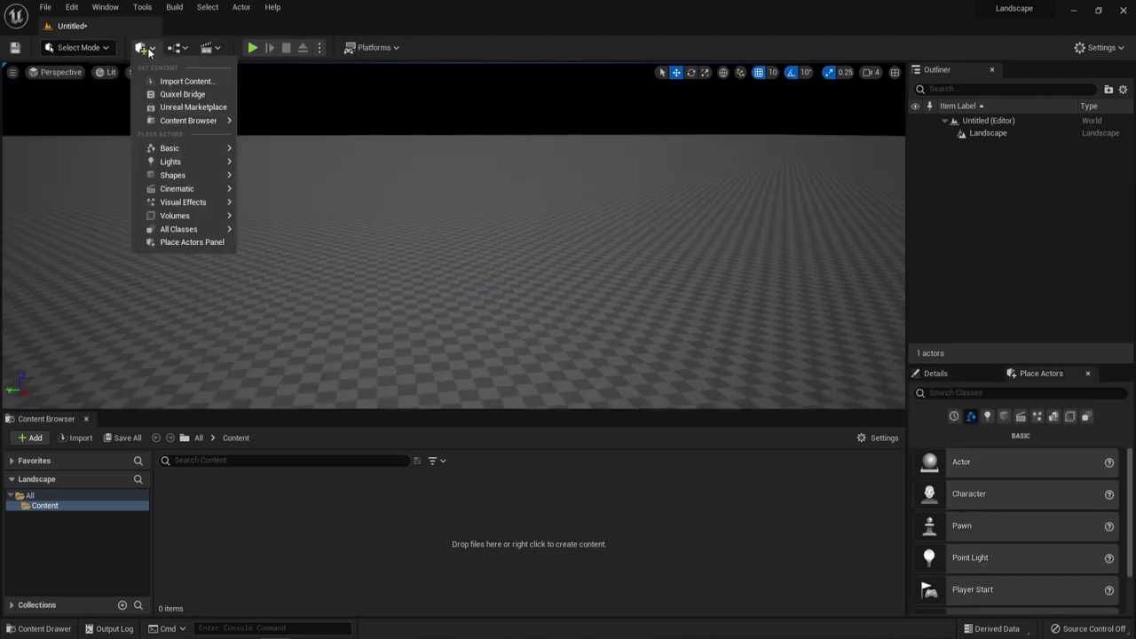
mouse_move(170, 162)
click(292, 166)
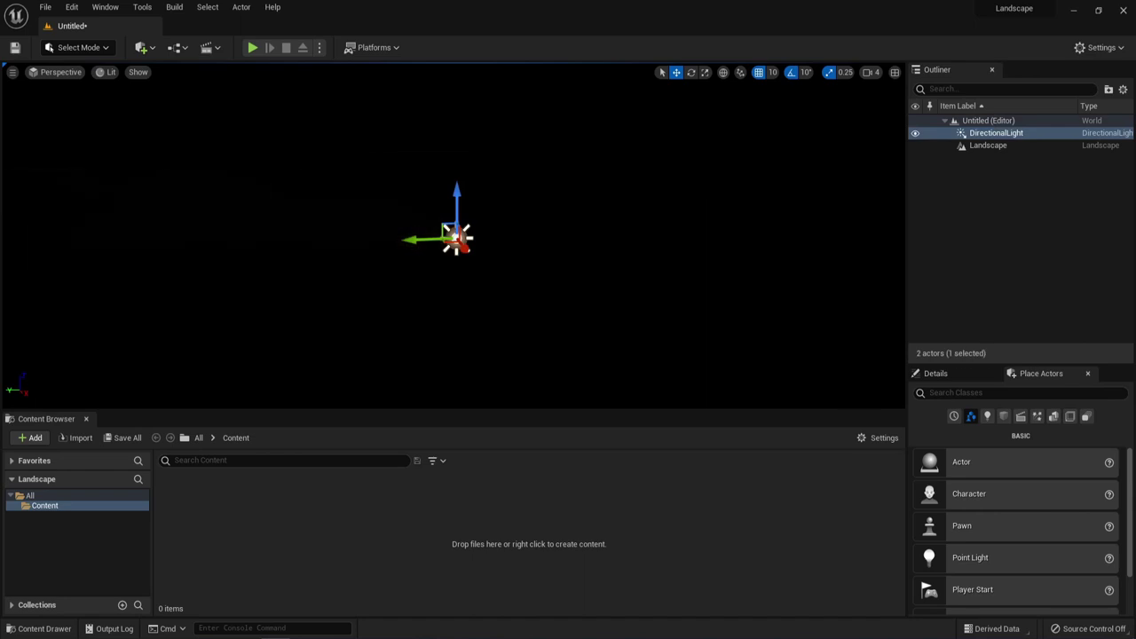
- Add a sky light and a Sky Atmosphere actor to the level
click(152, 49)
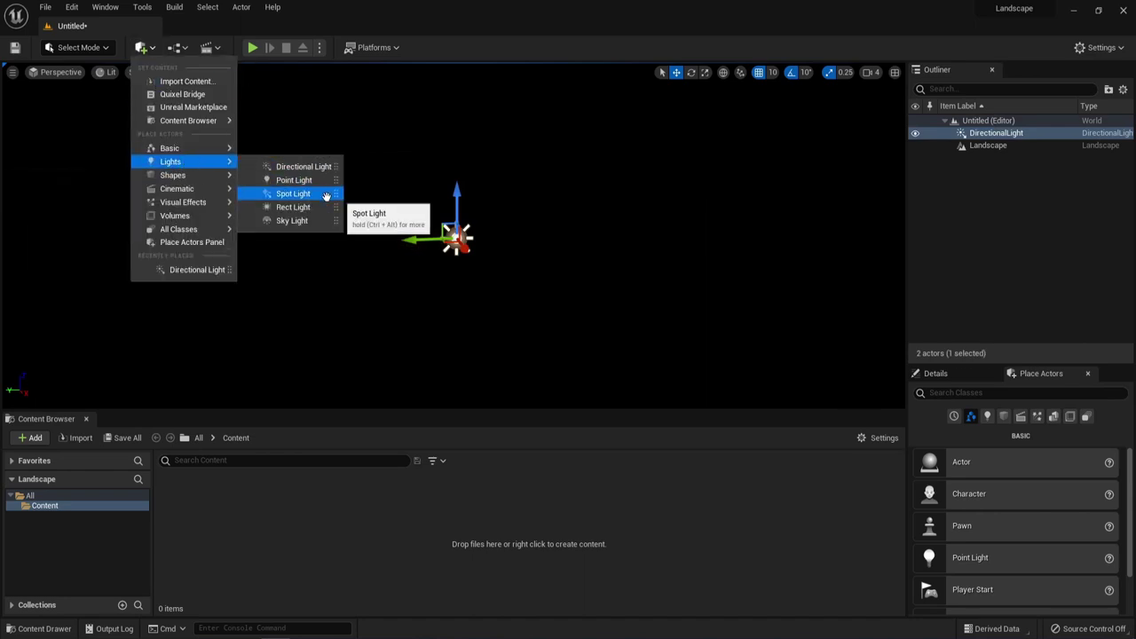
click(322, 221)
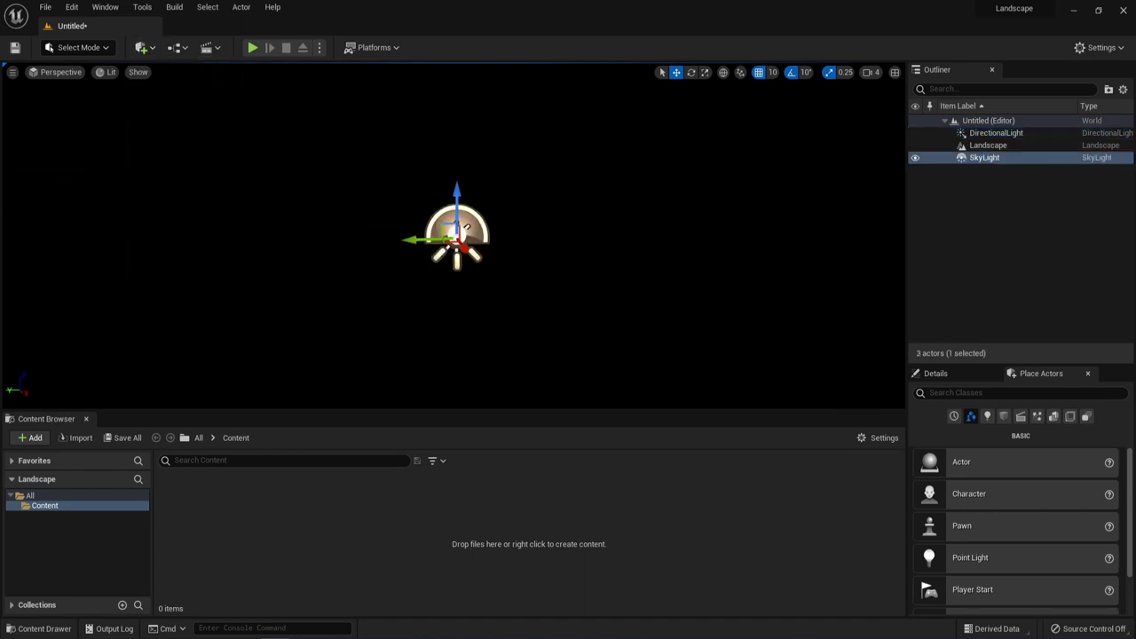
click(142, 47)
mouse_move(197, 179)
mouse_move(199, 204)
click(298, 220)
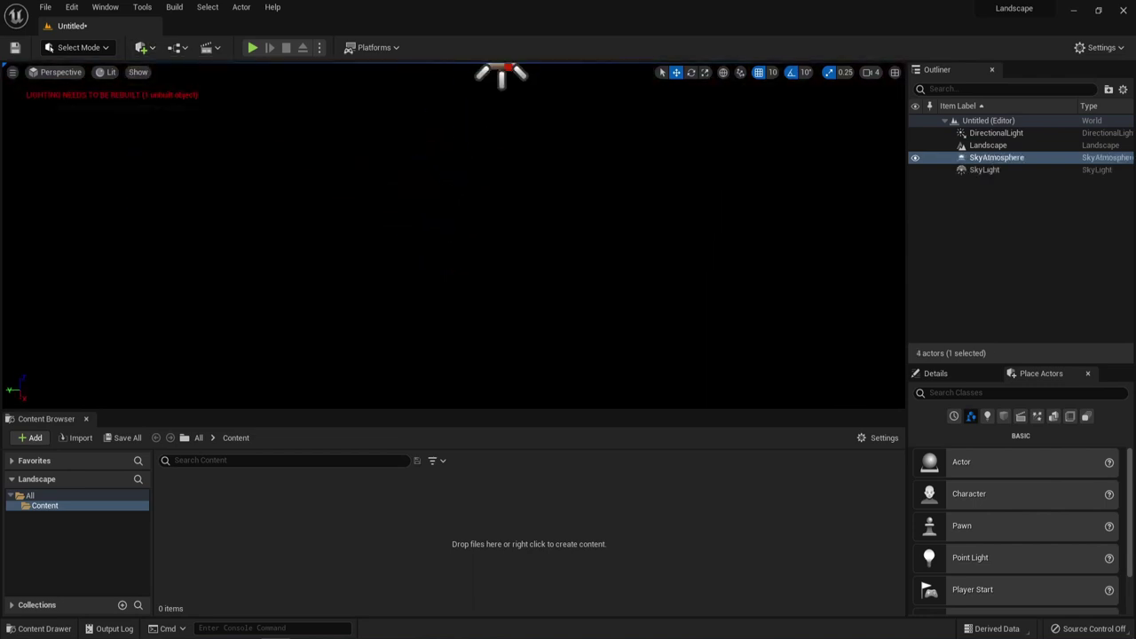
- Place a point light on the terrain near the sky light and save the level as NewMap
right_drag(479, 267, 479, 229)
click(482, 306)
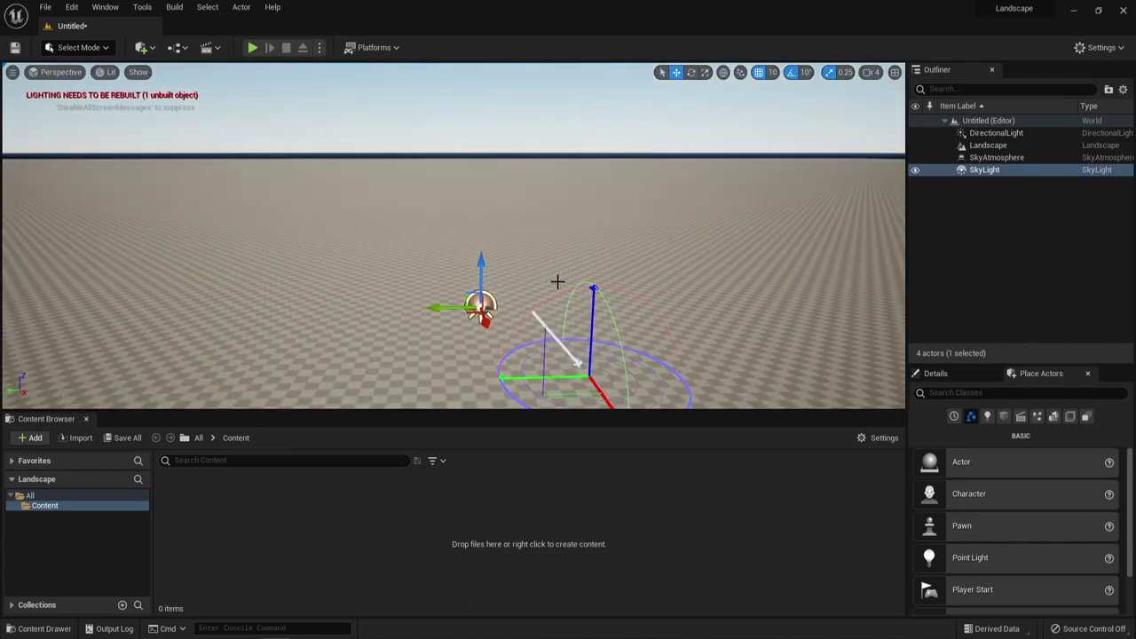
click(557, 280)
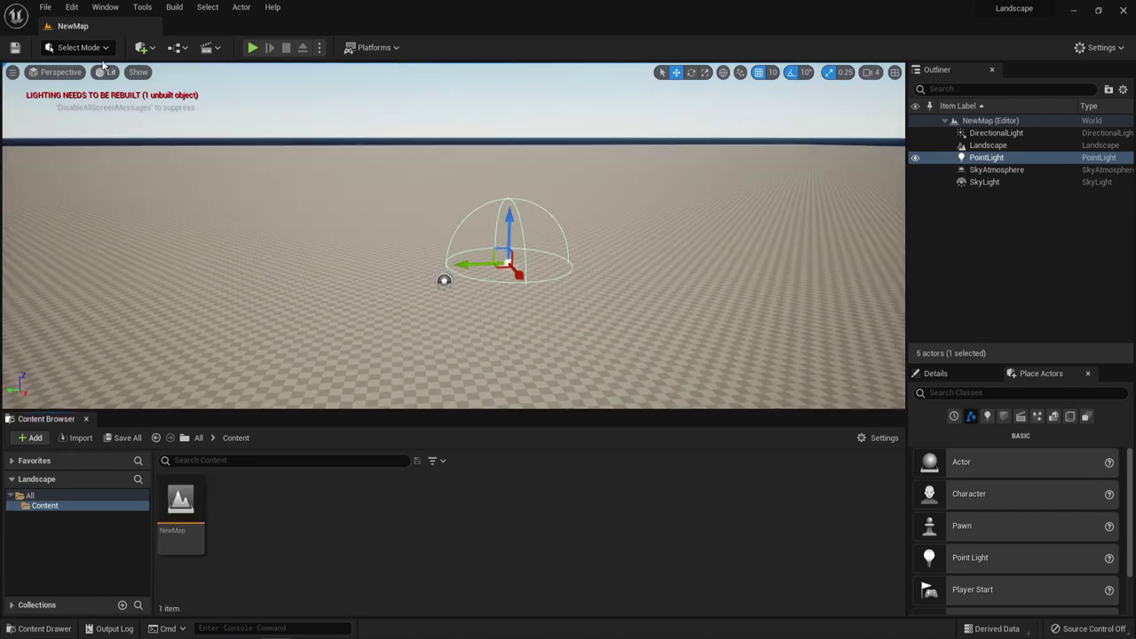
- Start another new landscape in Landscape mode and set its source to Import from File
click(80, 47)
click(89, 75)
click(21, 121)
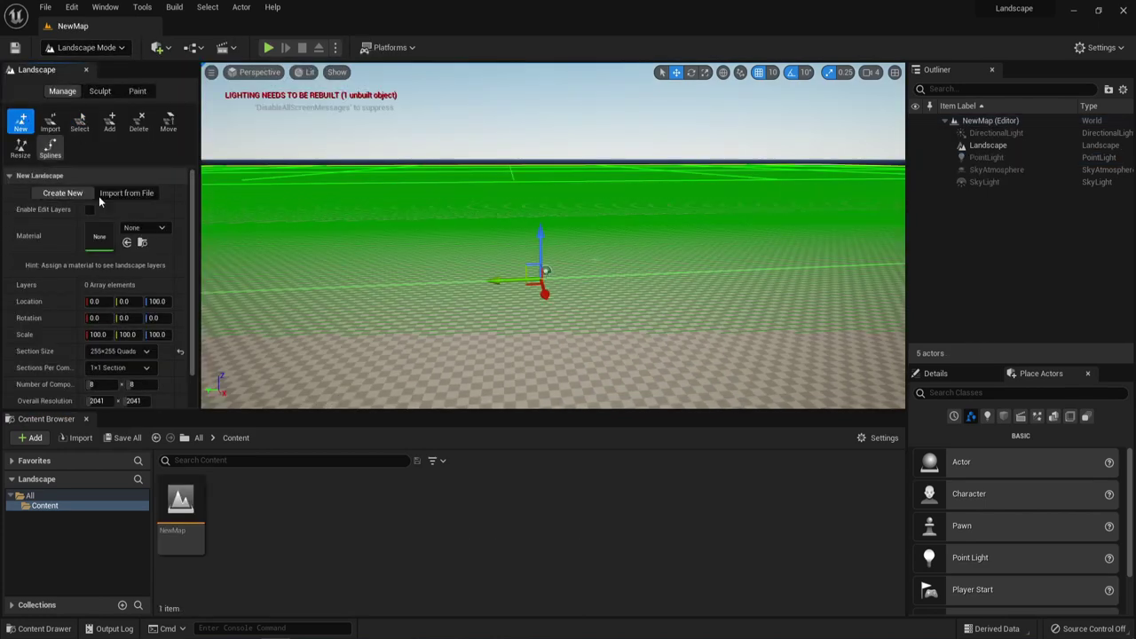
click(131, 194)
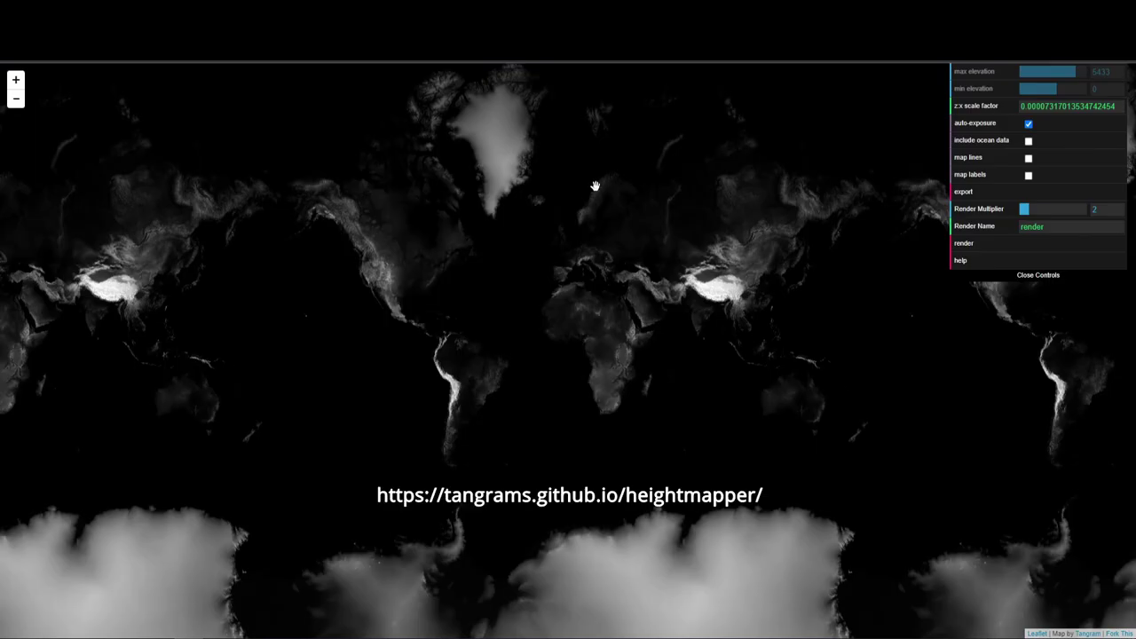
- Switch to the Tangram Heightmapper website and zoom the elevation map in on the Alps
scroll(601, 243, up, 2)
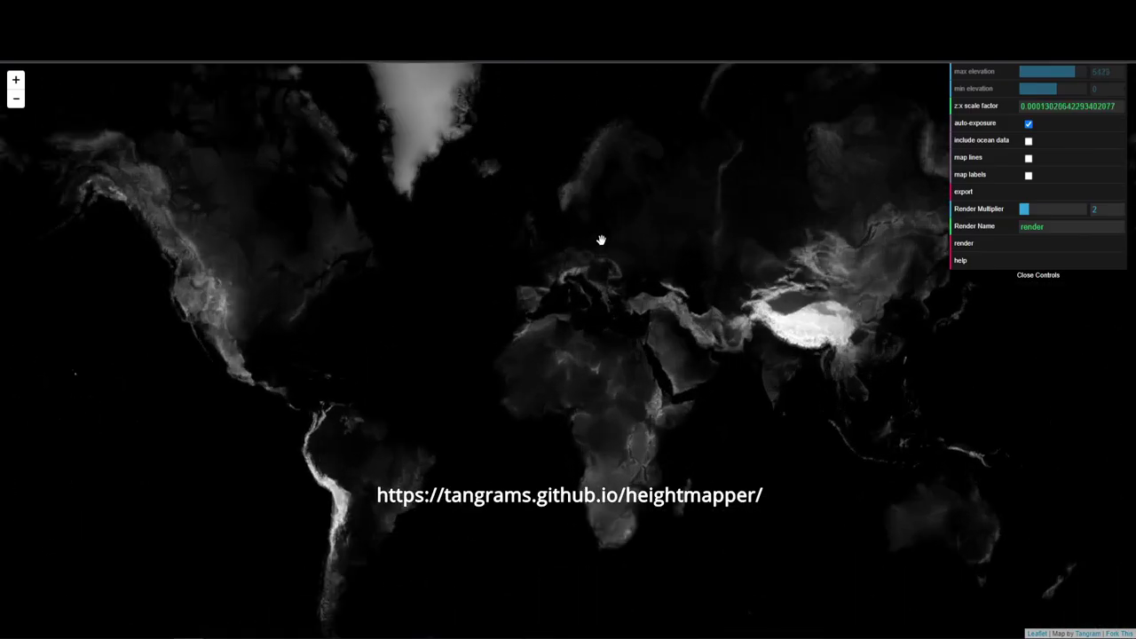
scroll(553, 264, up, 5)
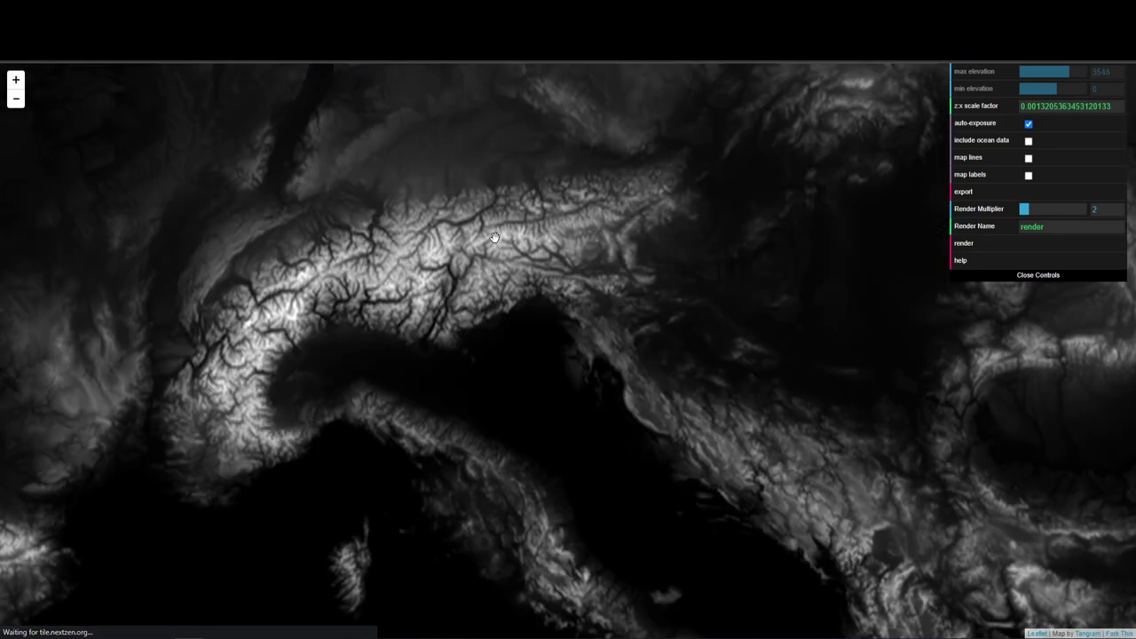
drag(494, 237, 551, 332)
scroll(552, 331, up, 1)
drag(693, 391, 597, 398)
scroll(502, 383, down, 1)
scroll(502, 384, up, 4)
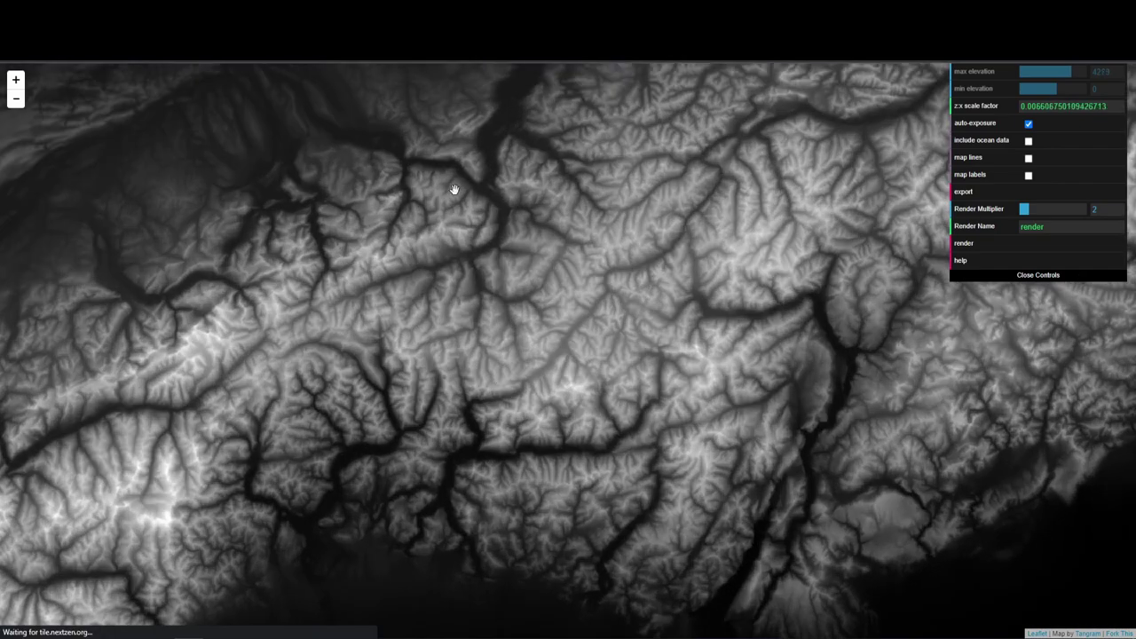
- Frame a close-up of the branching river valleys north of the Alps as the heightmap area
drag(453, 187, 612, 485)
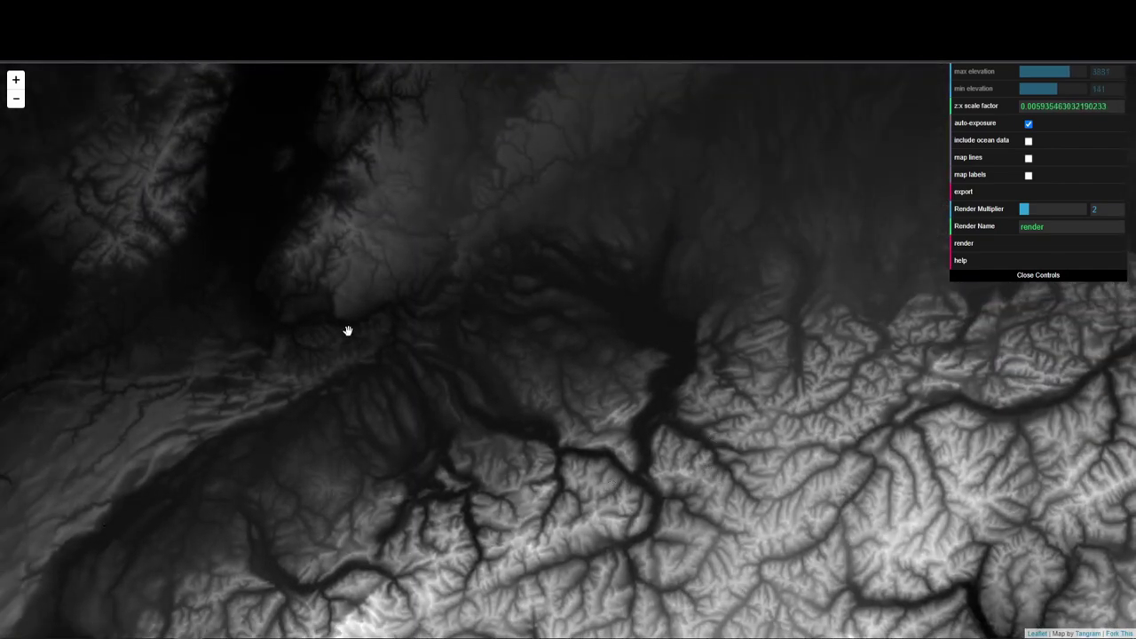
drag(360, 332, 423, 355)
scroll(424, 355, up, 2)
scroll(535, 368, up, 1)
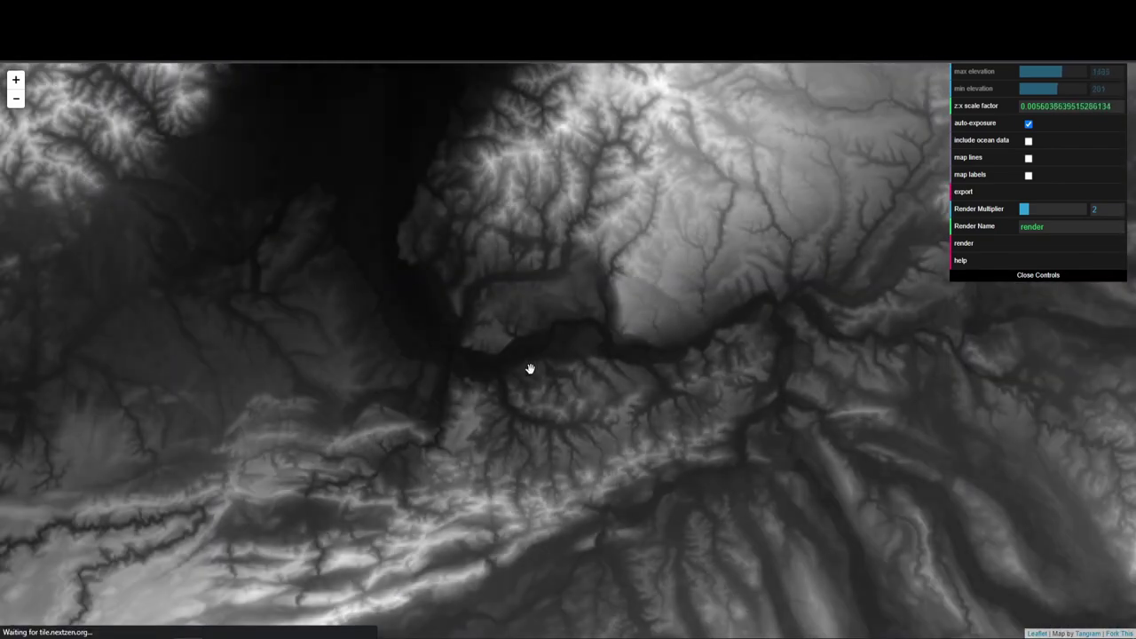
scroll(578, 370, up, 1)
drag(575, 366, 500, 221)
scroll(500, 221, up, 1)
drag(598, 316, 550, 236)
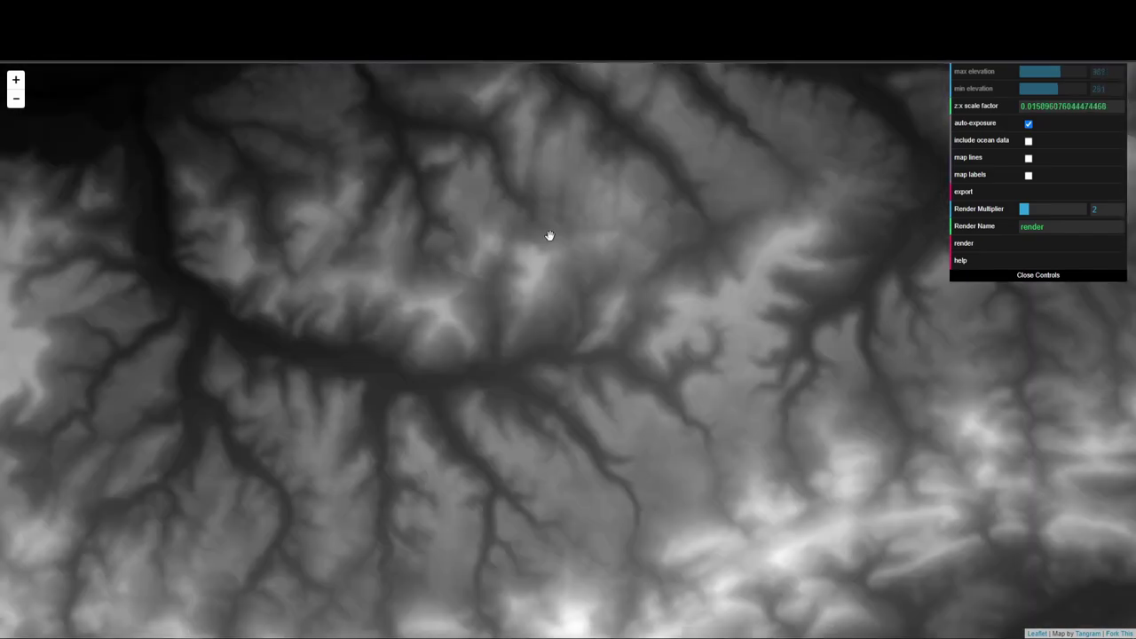
right_click(550, 237)
key(Escape)
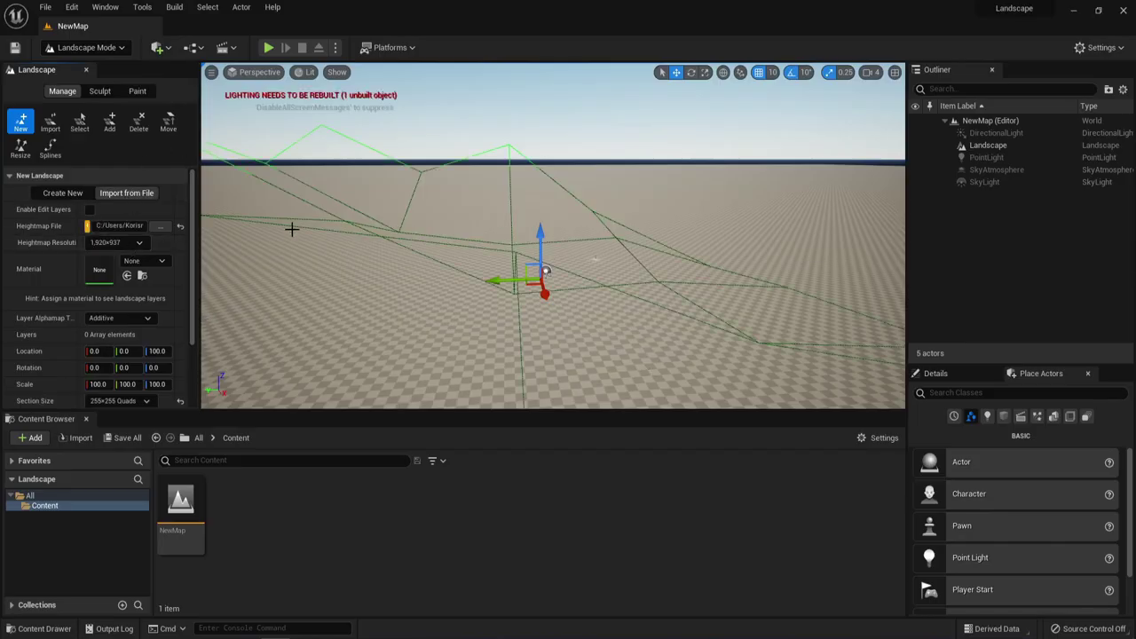
- Back in Unreal Editor, try importing the chosen 1,920×937 heightmap as a new landscape with 10×4 components, and undo its creation
click(133, 242)
click(134, 247)
drag(190, 237, 188, 270)
scroll(186, 284, down, 2)
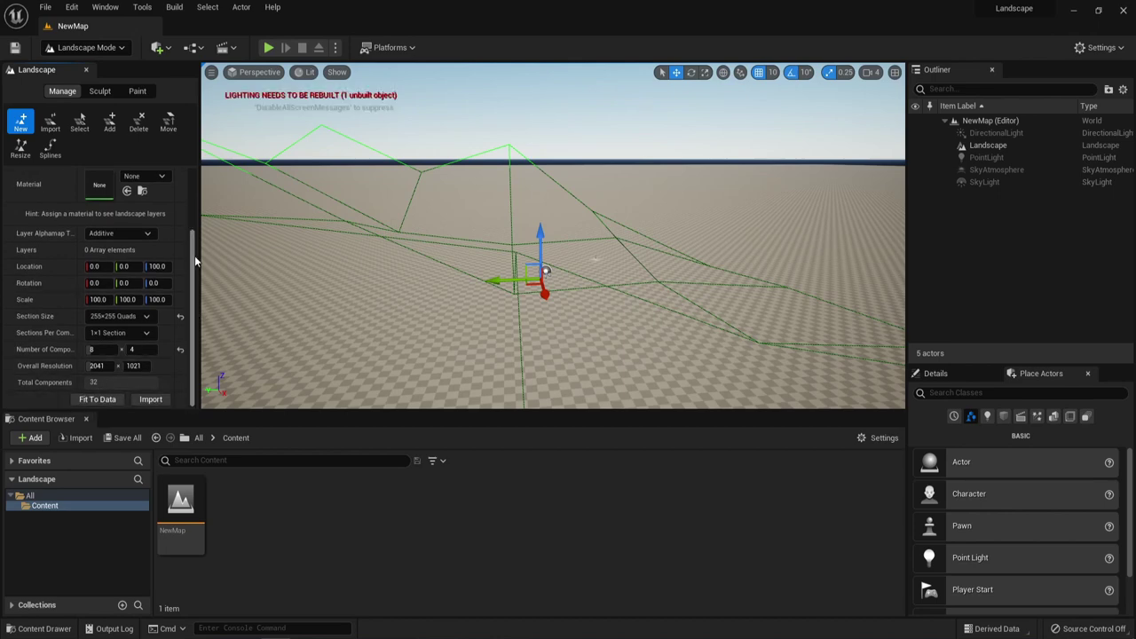
scroll(627, 177, up, 4)
right_drag(627, 178, 571, 181)
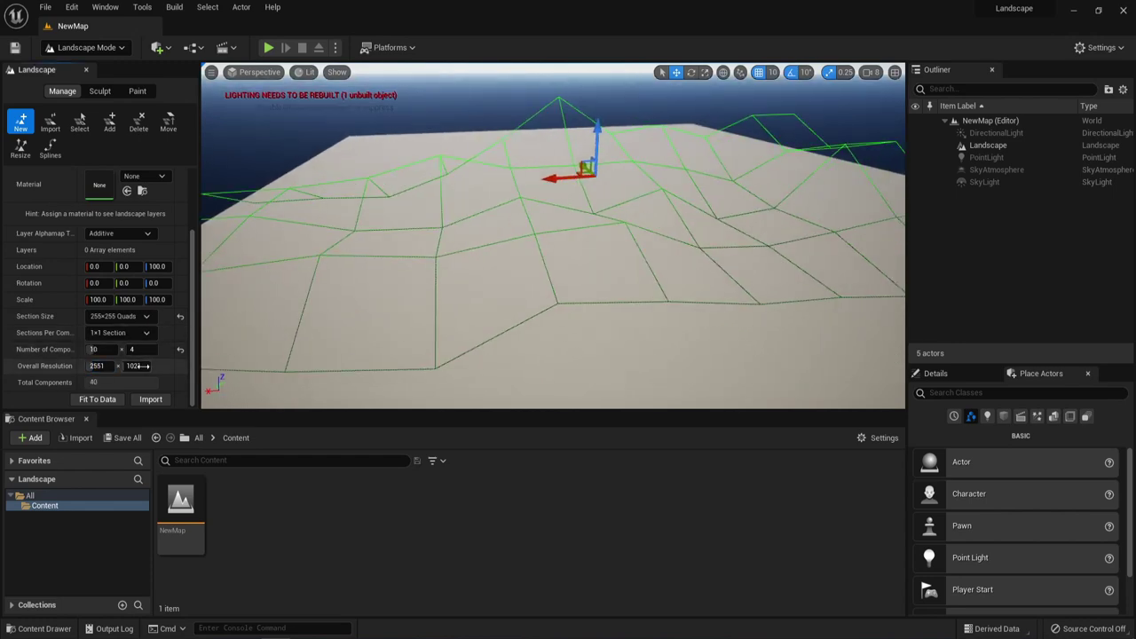
right_drag(492, 192, 452, 327)
key(ctrl+z)
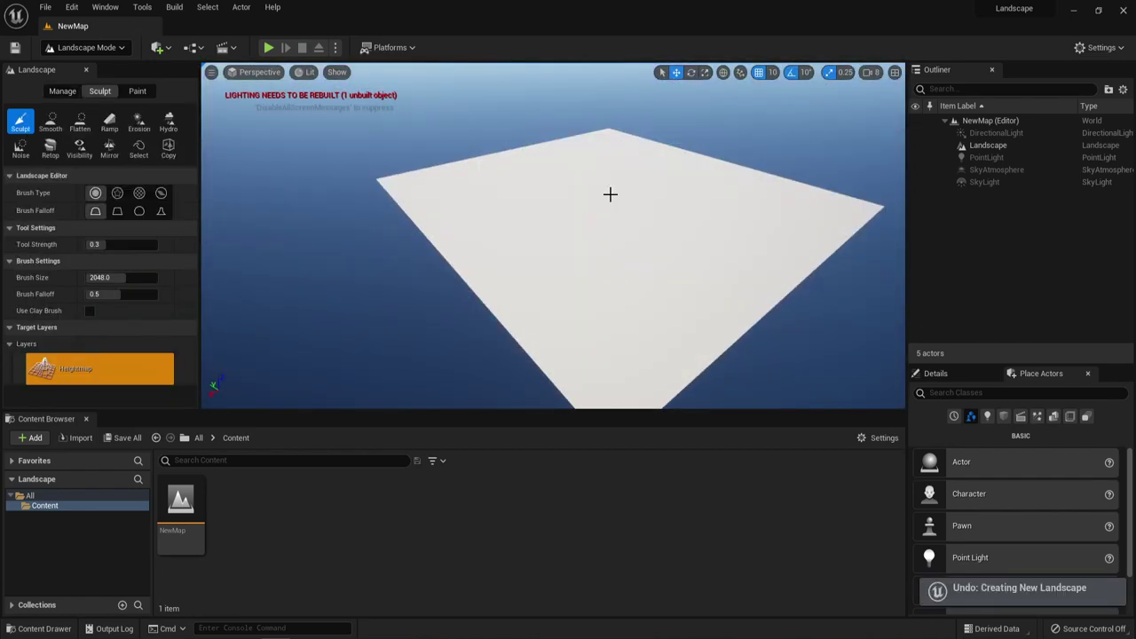
right_drag(576, 192, 621, 182)
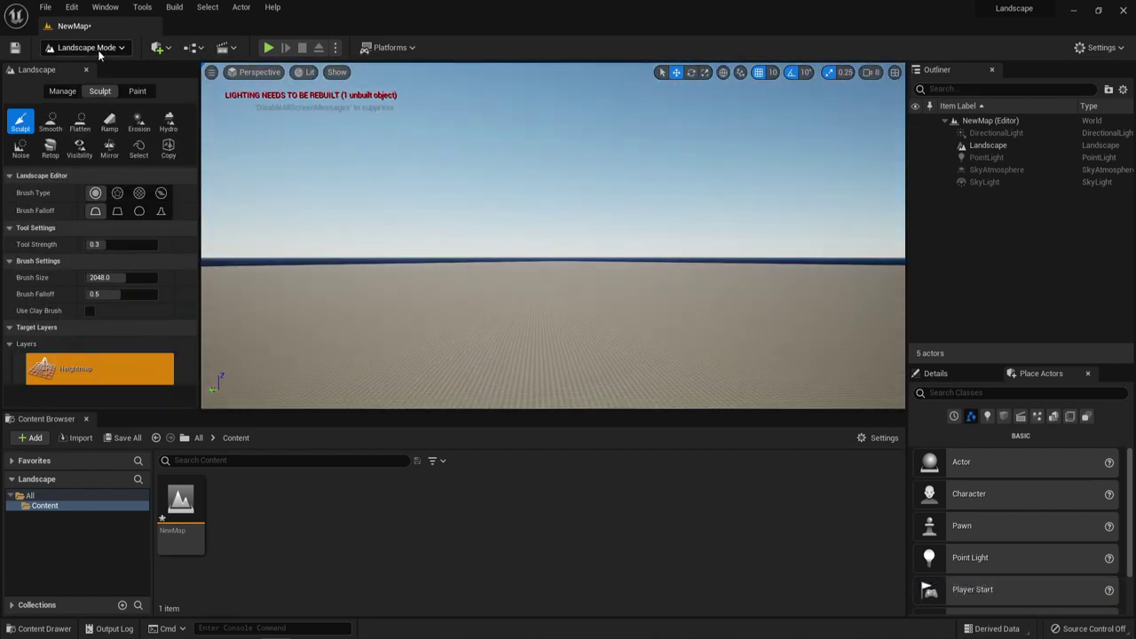
- Select the Landscape actor in Select mode and examine its transform and component information
click(100, 54)
click(98, 67)
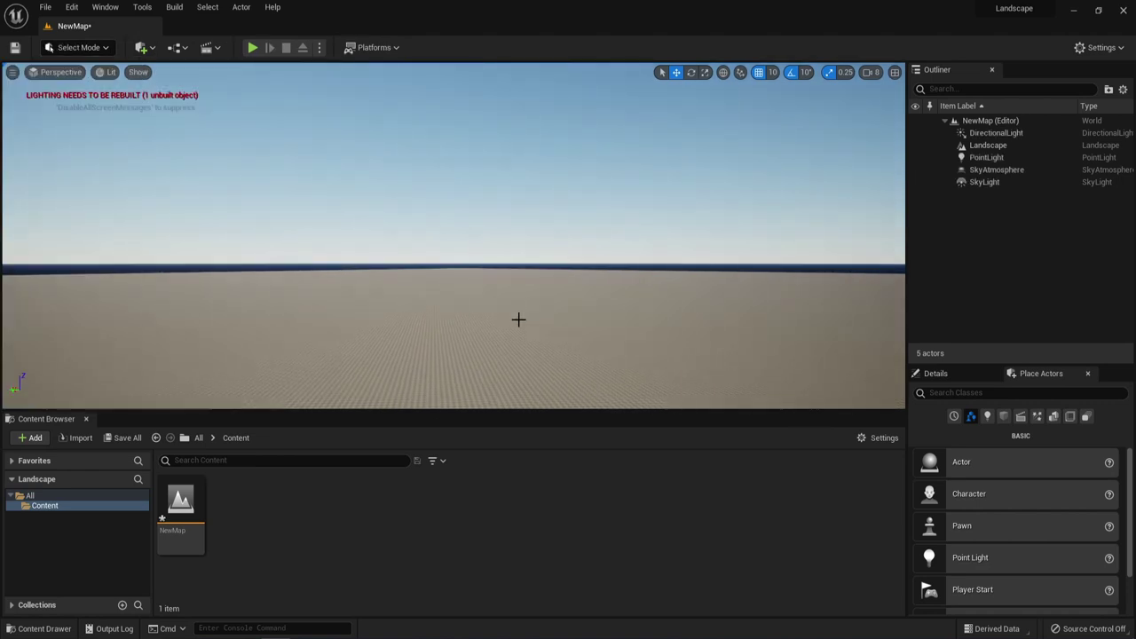
click(988, 145)
click(936, 375)
scroll(1129, 507, down, 2)
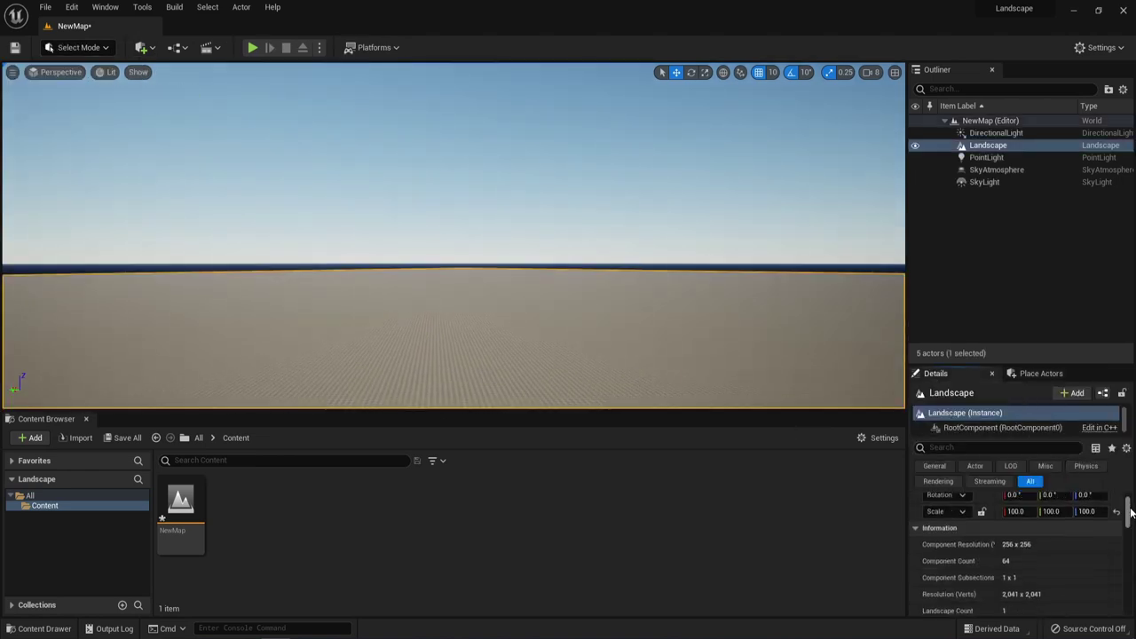
- Return to Landscape mode and change the Sculpt tool's brush type to the texture-based alpha brush
click(80, 47)
click(83, 88)
right_drag(428, 260, 429, 329)
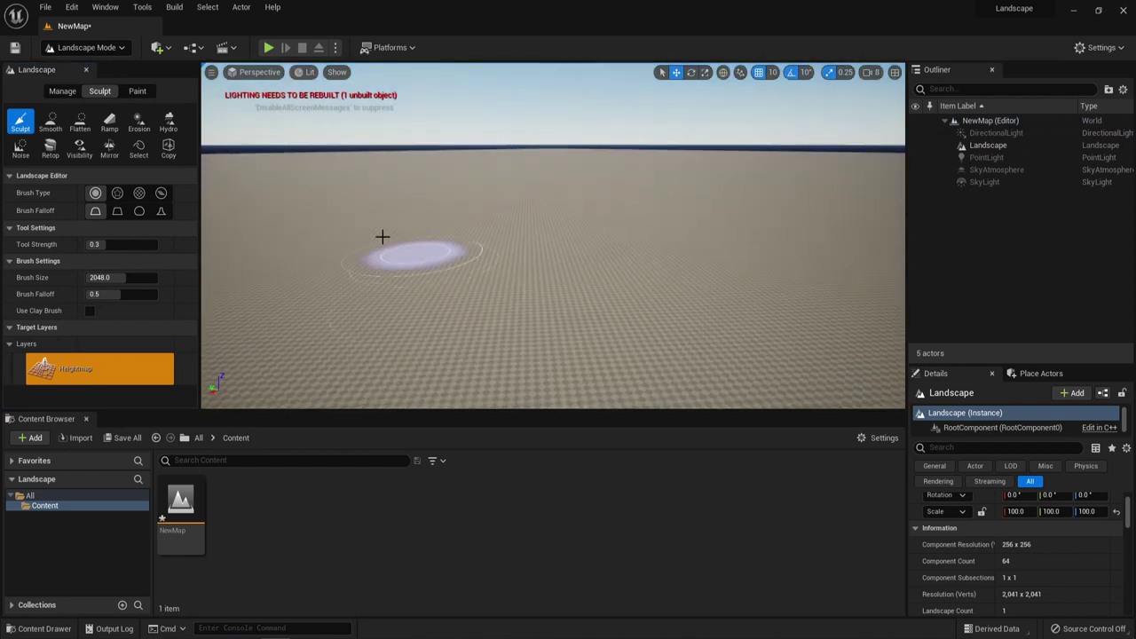
click(117, 192)
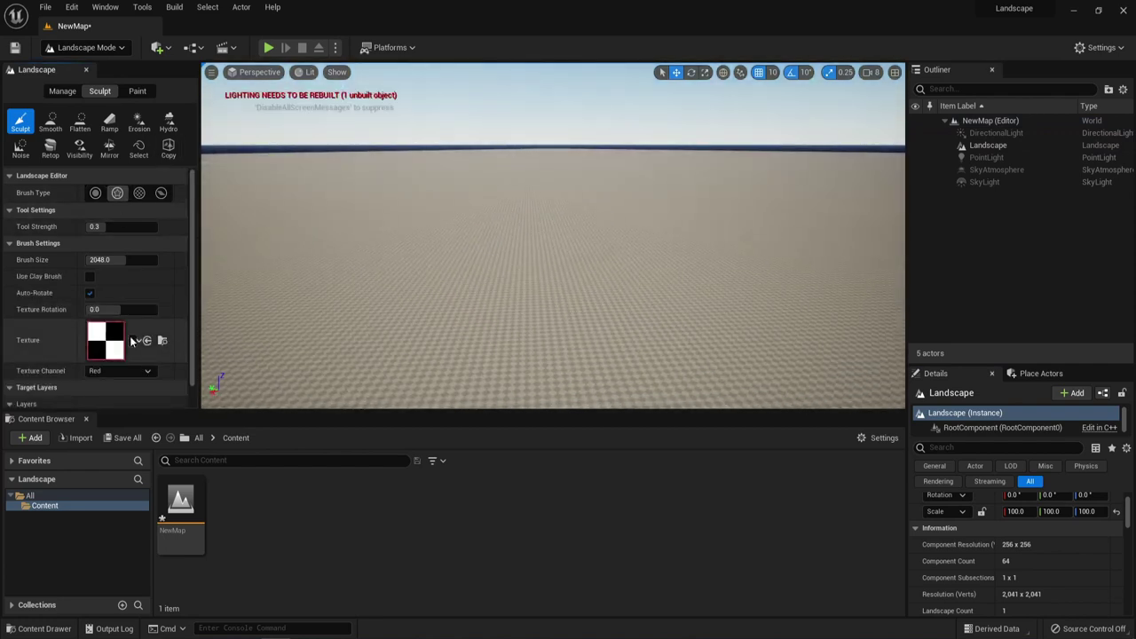
scroll(193, 213, down, 2)
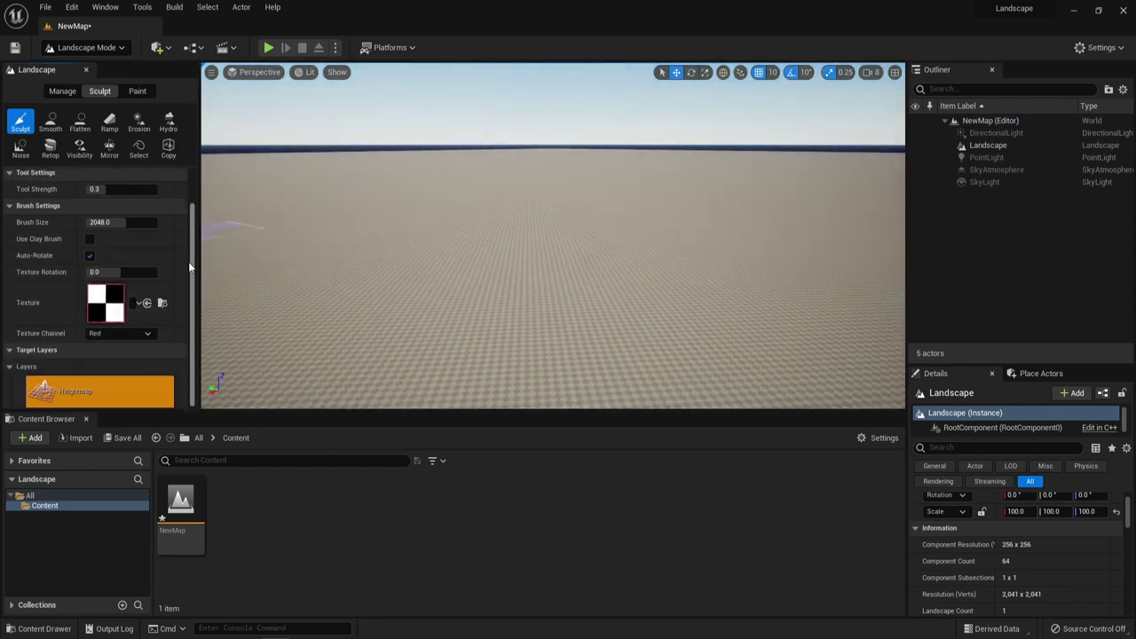
- Import the HeightMap image into the Content folder and assign it as the sculpt brush's texture
click(30, 495)
click(89, 506)
right_click(314, 512)
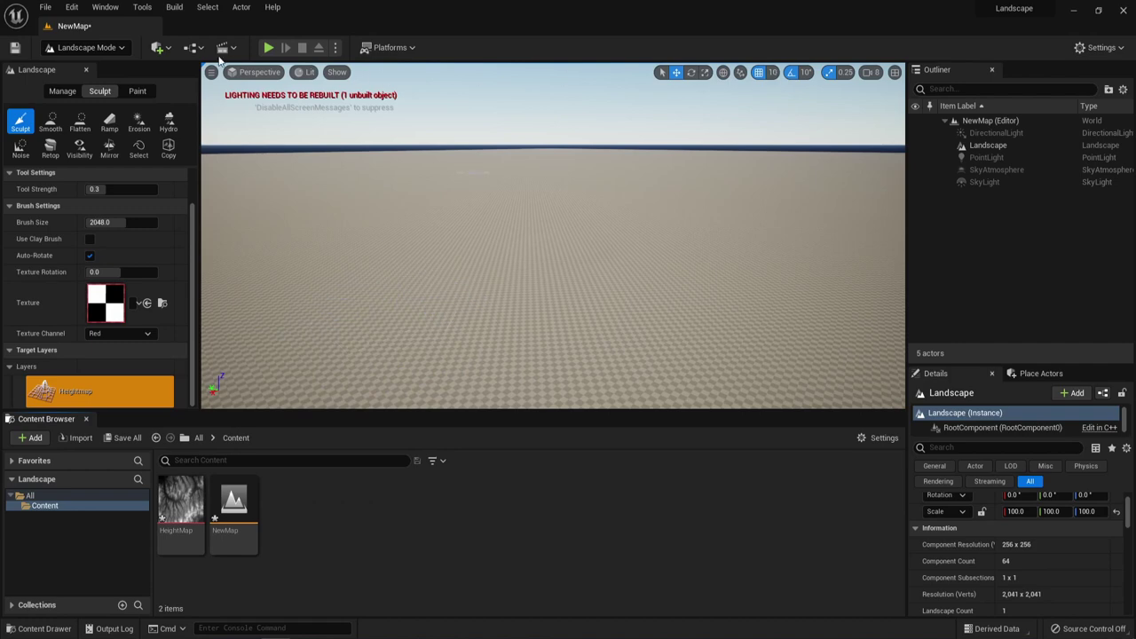
drag(180, 505, 108, 304)
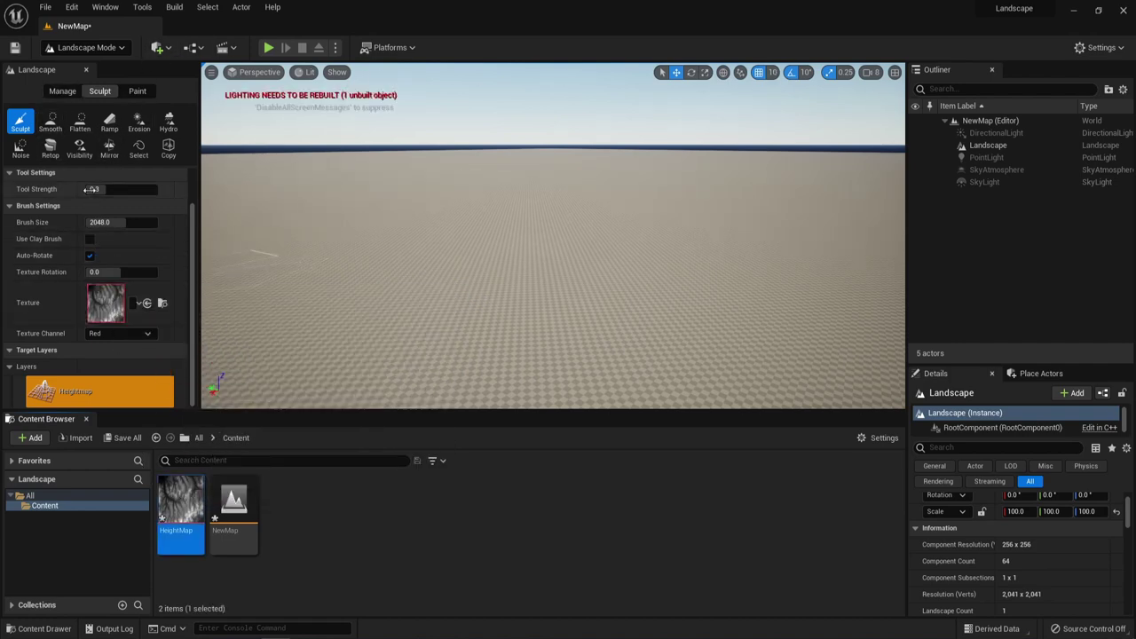
- Set the sculpt brush size to about 4816 and sculpt a textured stroke across the flat landscape
drag(124, 225, 155, 226)
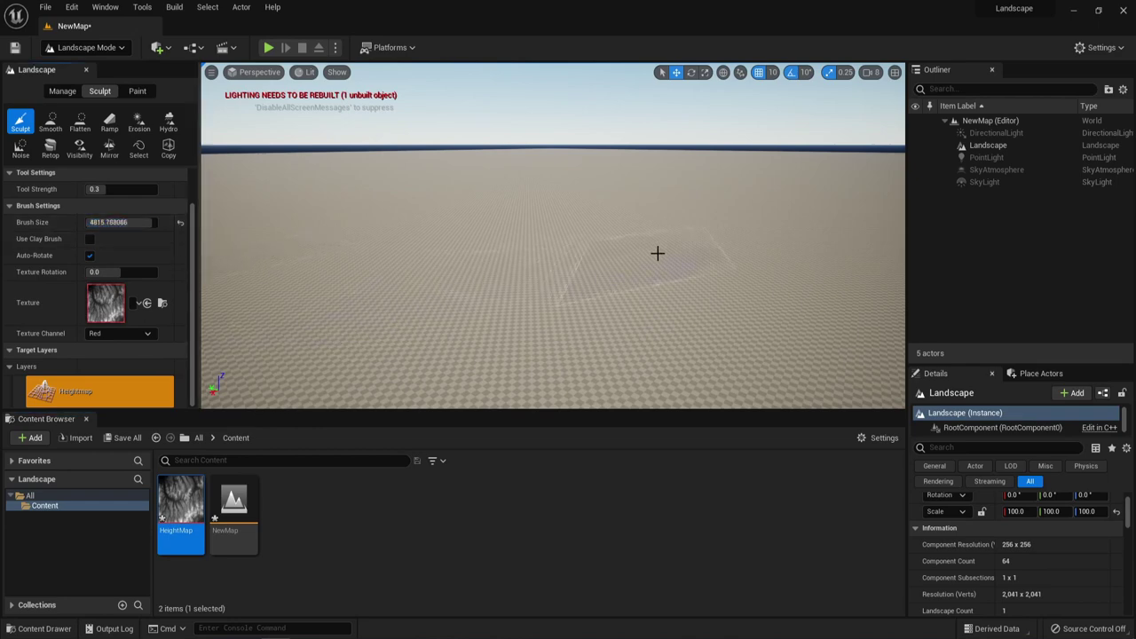
mouse_move(660, 251)
mouse_down()
mouse_move(391, 274)
mouse_move(585, 310)
mouse_move(634, 254)
mouse_move(335, 259)
mouse_up()
key(s)
mouse_move(335, 258)
right_down()
mouse_move(355, 329)
mouse_move(462, 329)
right_up()
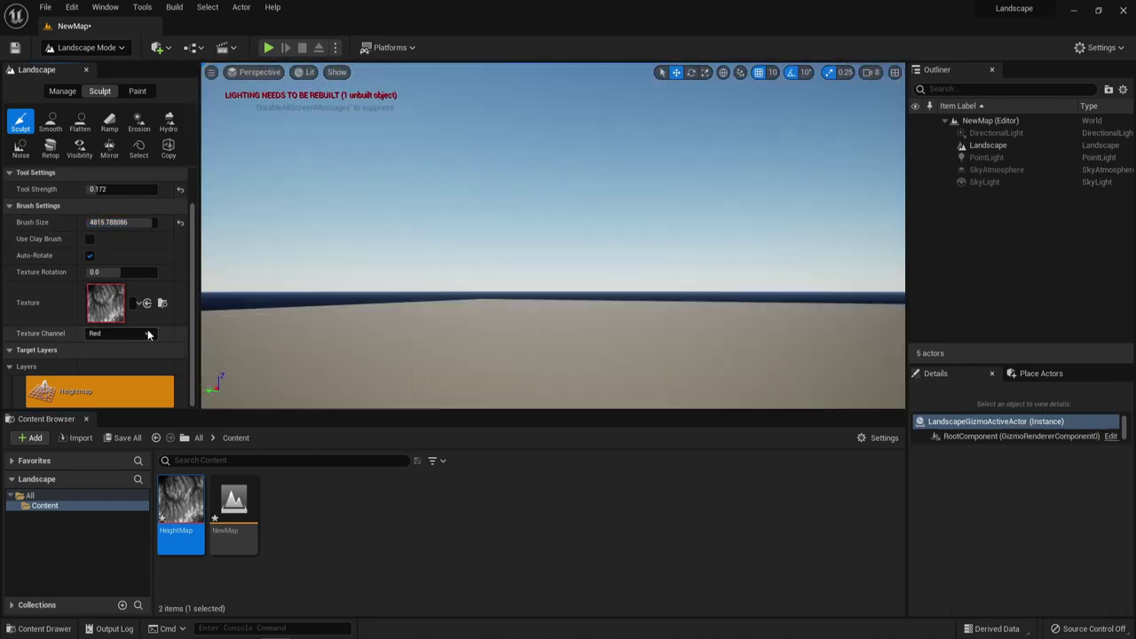
click(120, 333)
click(173, 328)
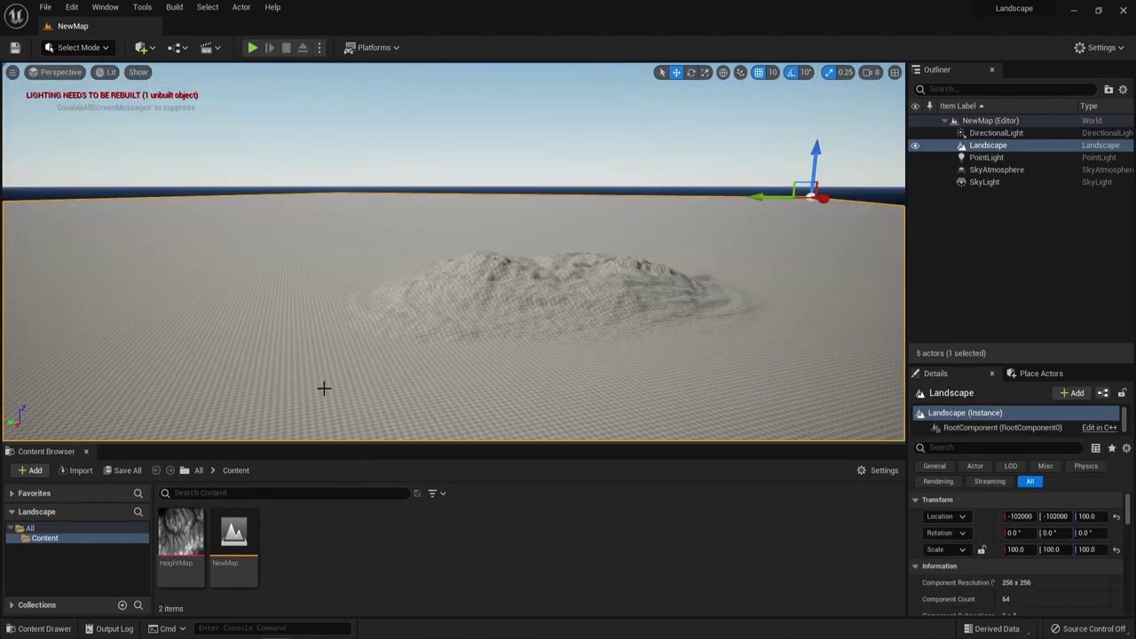
- Return from Select to Landscape mode and choose the alpha brush for the Sculpt tool
click(84, 48)
click(84, 78)
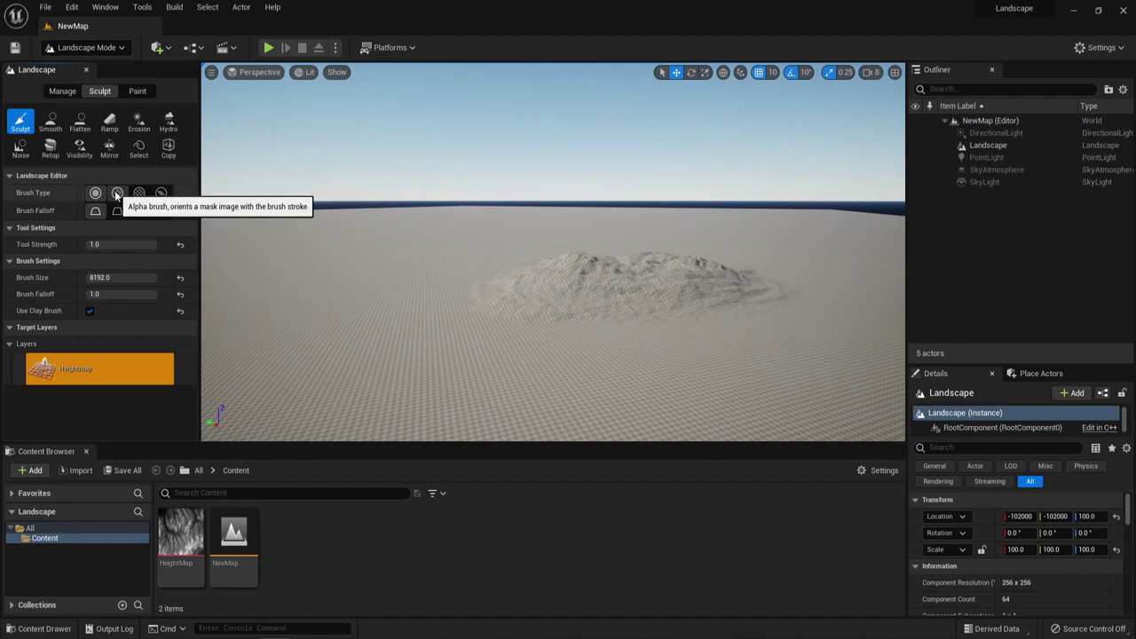
click(117, 192)
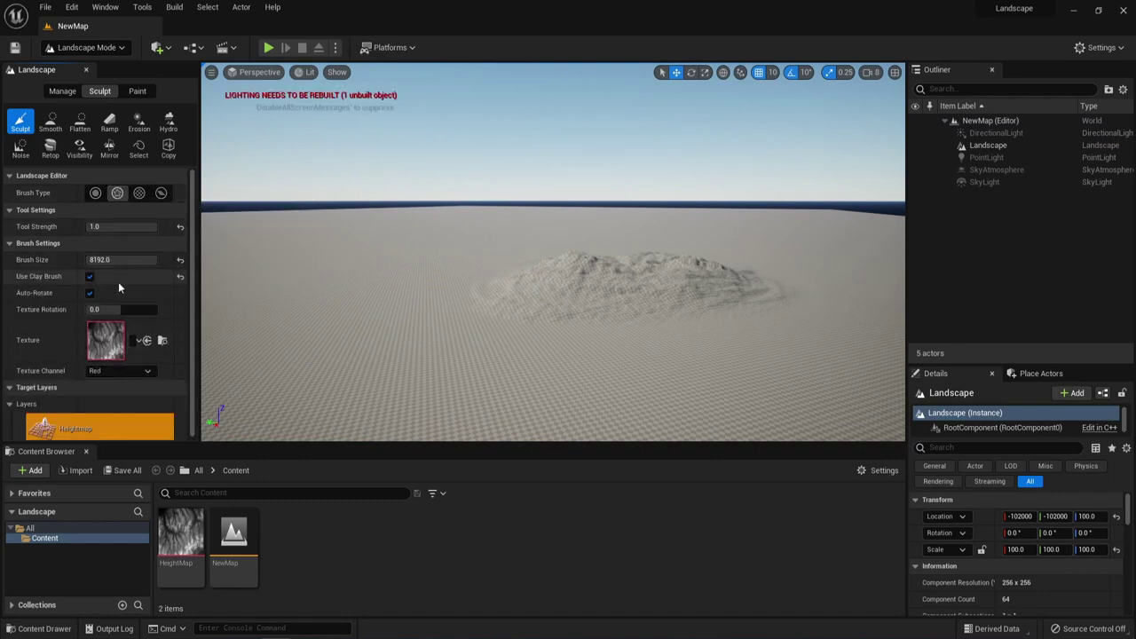
- Build up the sculpted hill into a tall, steep mountain with the heightmap alpha brush at strength 1.0 and size 8192
mouse_move(534, 388)
right_down()
mouse_move(355, 369)
mouse_move(311, 426)
right_up()
mouse_move(568, 244)
mouse_down()
mouse_move(246, 311)
mouse_move(512, 312)
mouse_move(426, 271)
mouse_move(306, 304)
mouse_up()
right_drag(306, 303, 243, 310)
mouse_move(417, 271)
mouse_down()
mouse_move(431, 258)
mouse_move(676, 291)
mouse_move(581, 251)
mouse_move(447, 261)
mouse_move(674, 267)
mouse_move(551, 262)
mouse_move(515, 284)
mouse_move(554, 221)
mouse_up()
right_drag(457, 329, 456, 329)
drag(396, 271, 464, 246)
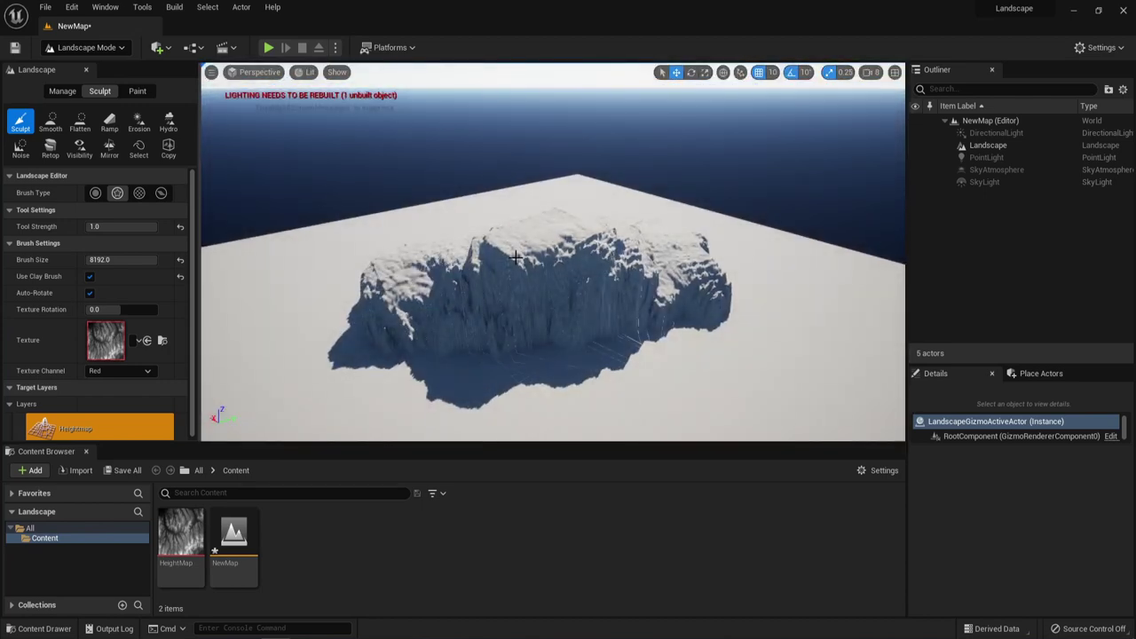
- Set the tool strength to 0.648 and sculpt the mountain with the clay brush on, then with it off
scroll(174, 286, down, 1)
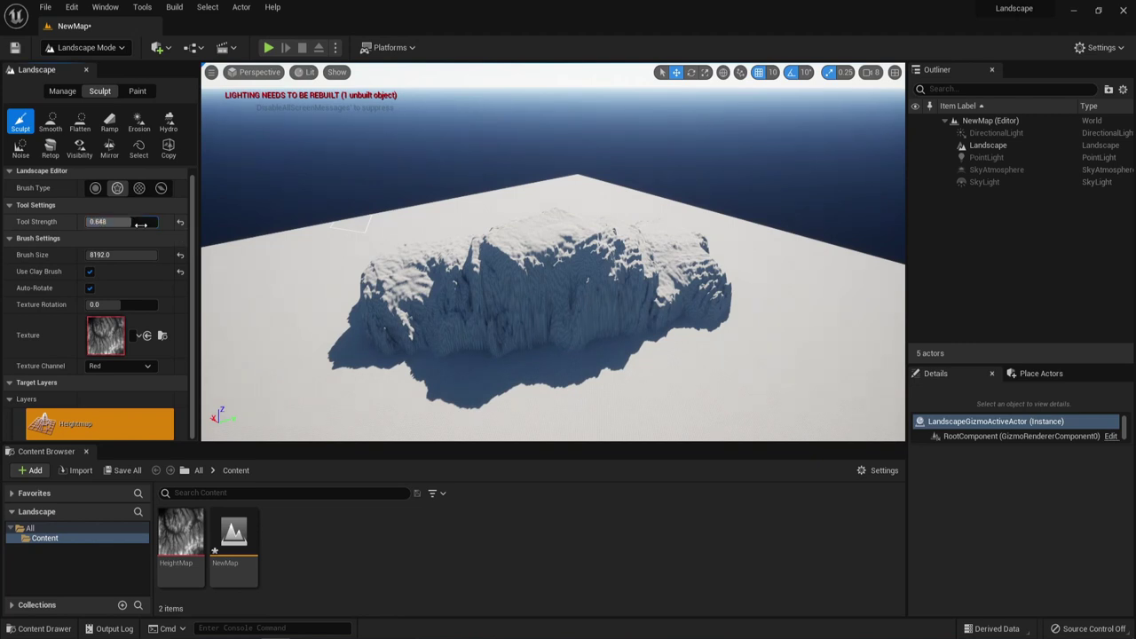
mouse_move(442, 296)
mouse_down()
mouse_move(568, 242)
mouse_move(659, 257)
mouse_up()
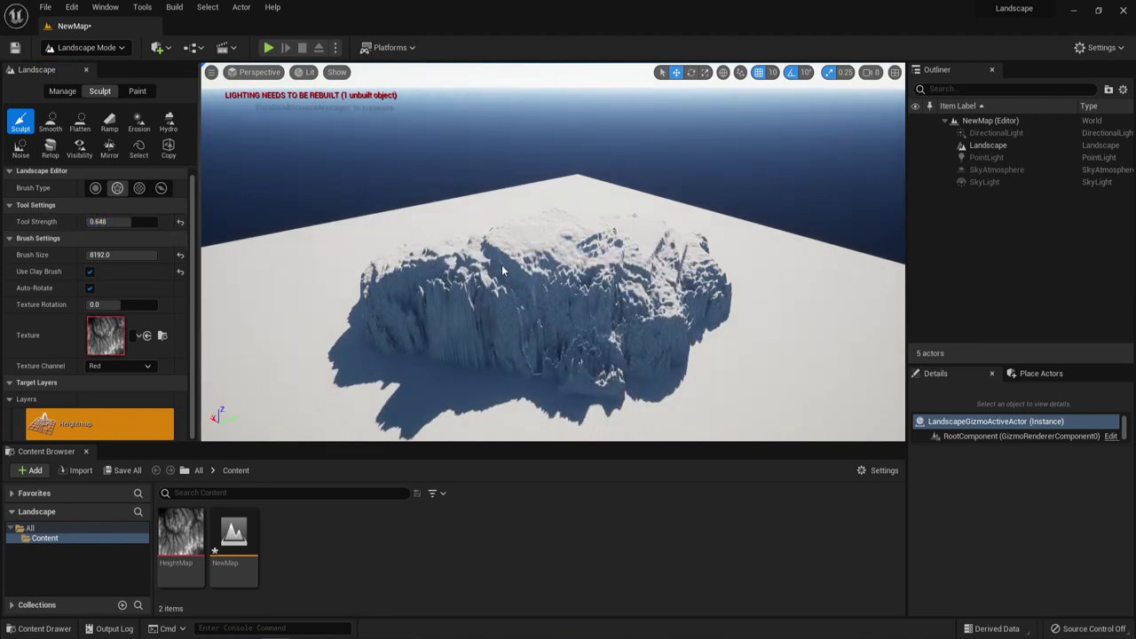
click(89, 271)
drag(608, 239, 522, 232)
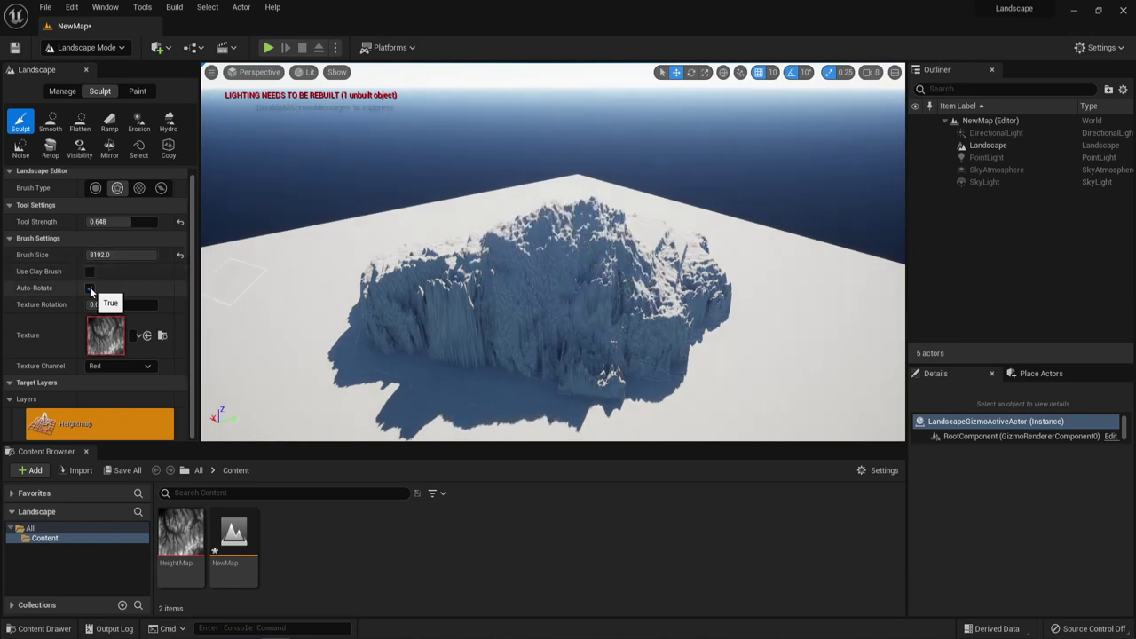
- Turn the clay brush on and Auto-Rotate off, try sculpt strokes on the mountain, and undo them
drag(512, 254, 573, 248)
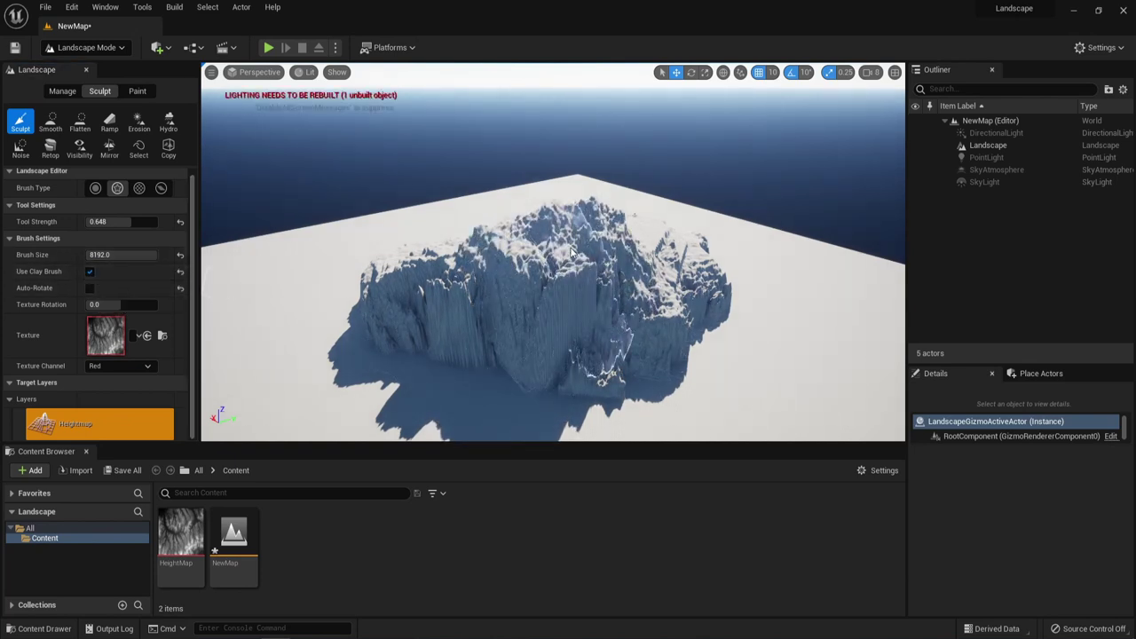
key(ctrl+z)
key(ctrl+z)
key(ctrl+z)
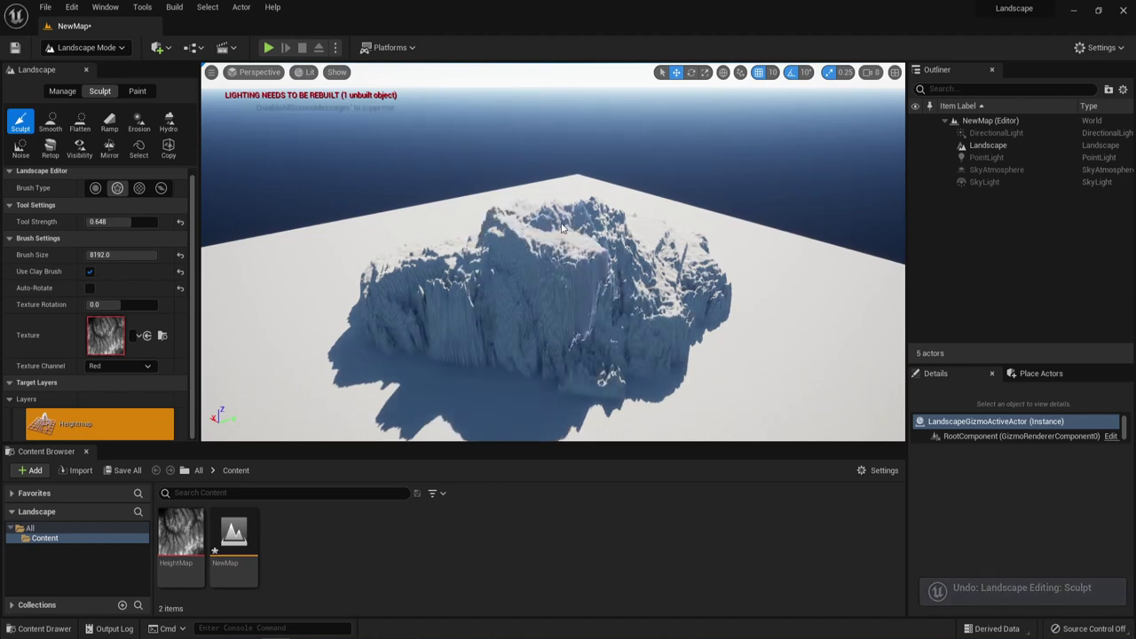
- Smooth the mountain's jagged slopes with the Smooth tool and change its brush type to alpha
click(50, 122)
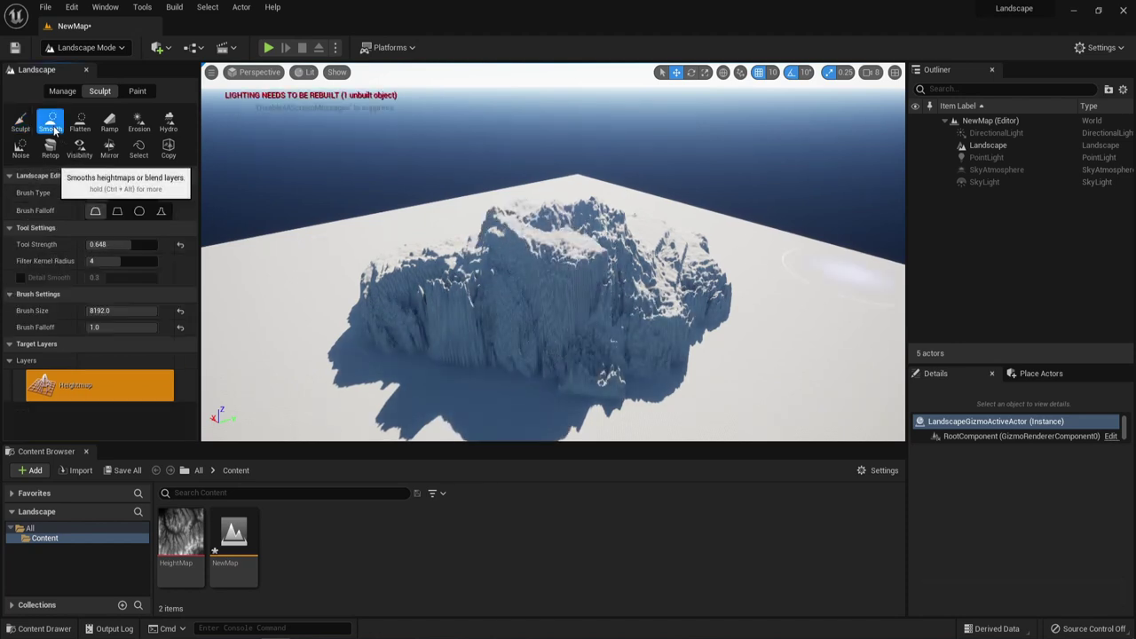
mouse_move(432, 271)
mouse_down()
mouse_move(561, 360)
mouse_move(710, 301)
mouse_move(634, 262)
mouse_move(474, 289)
mouse_up()
mouse_move(474, 289)
right_down()
mouse_move(604, 289)
mouse_move(728, 329)
right_up()
mouse_move(431, 312)
right_down()
mouse_move(551, 355)
mouse_move(586, 319)
mouse_move(604, 328)
right_up()
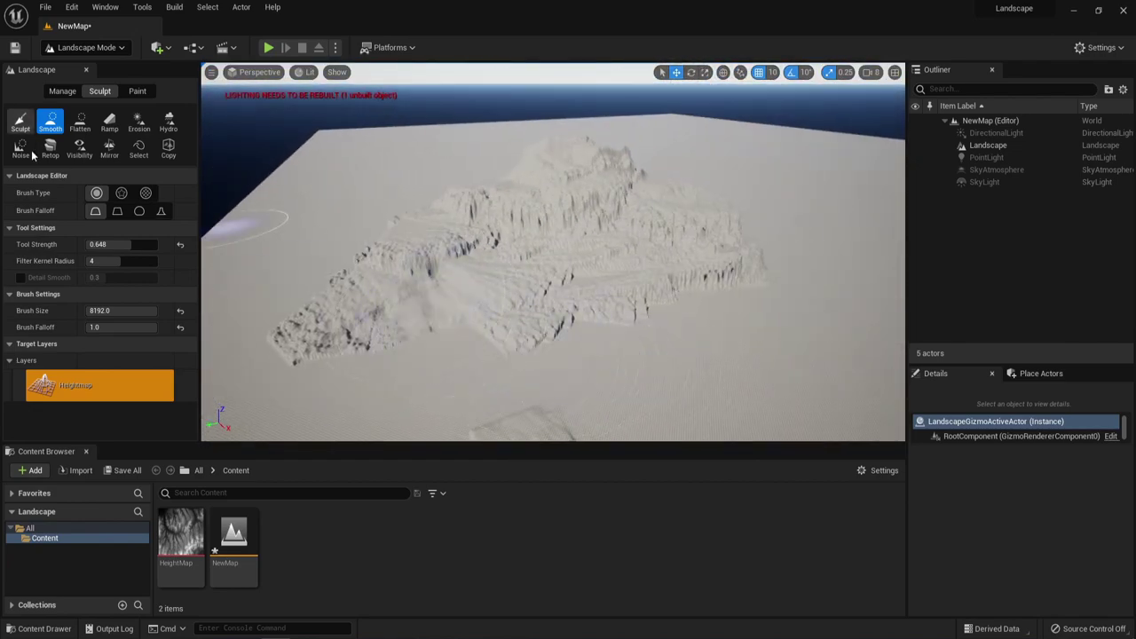
click(121, 193)
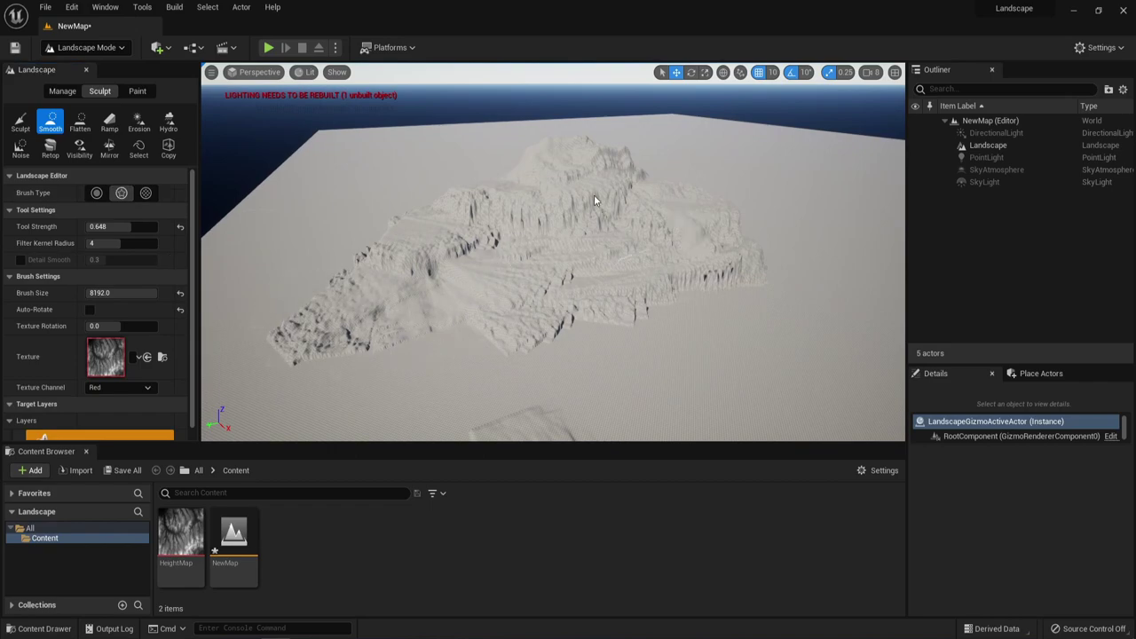
mouse_move(680, 273)
right_down()
mouse_move(683, 258)
mouse_move(755, 235)
mouse_move(870, 240)
right_up()
- With the Sculpt tool, use the Green texture channel, Auto-Rotate on and clay brush off to add rough terrain around the mountain's base
click(26, 127)
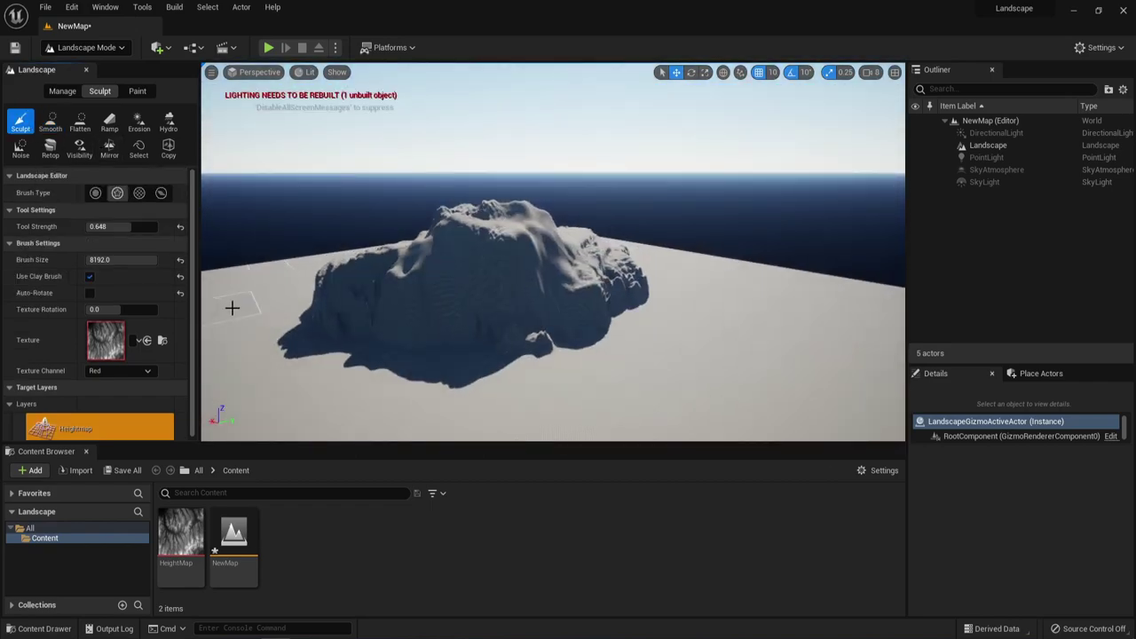
click(120, 371)
click(114, 395)
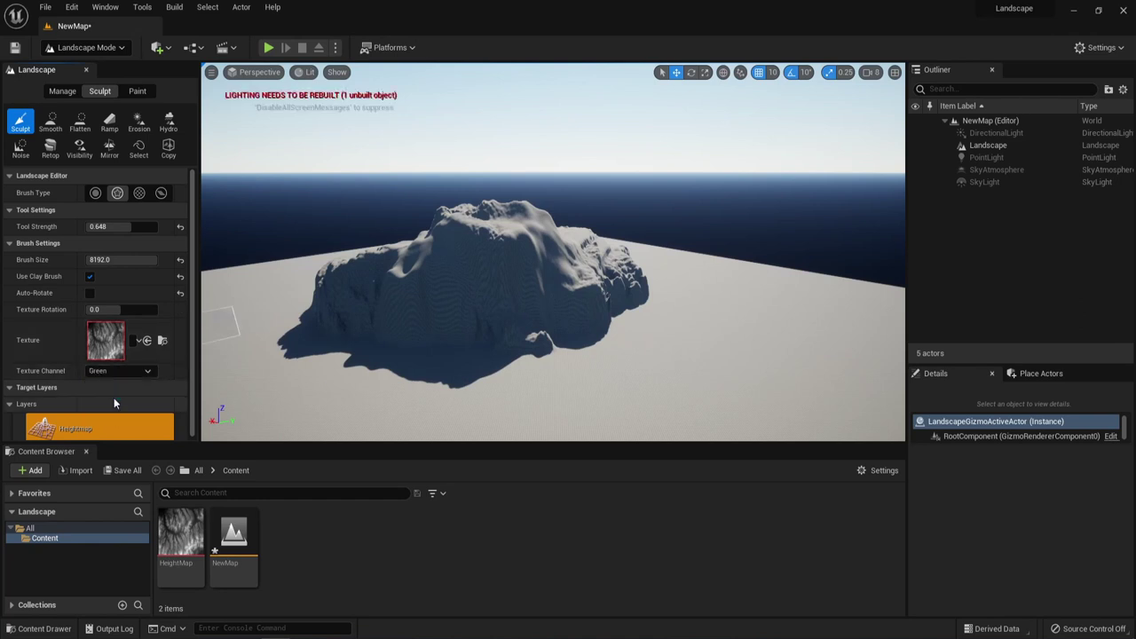
click(91, 277)
mouse_move(517, 355)
mouse_down()
mouse_move(426, 337)
mouse_move(266, 391)
mouse_move(610, 332)
mouse_up()
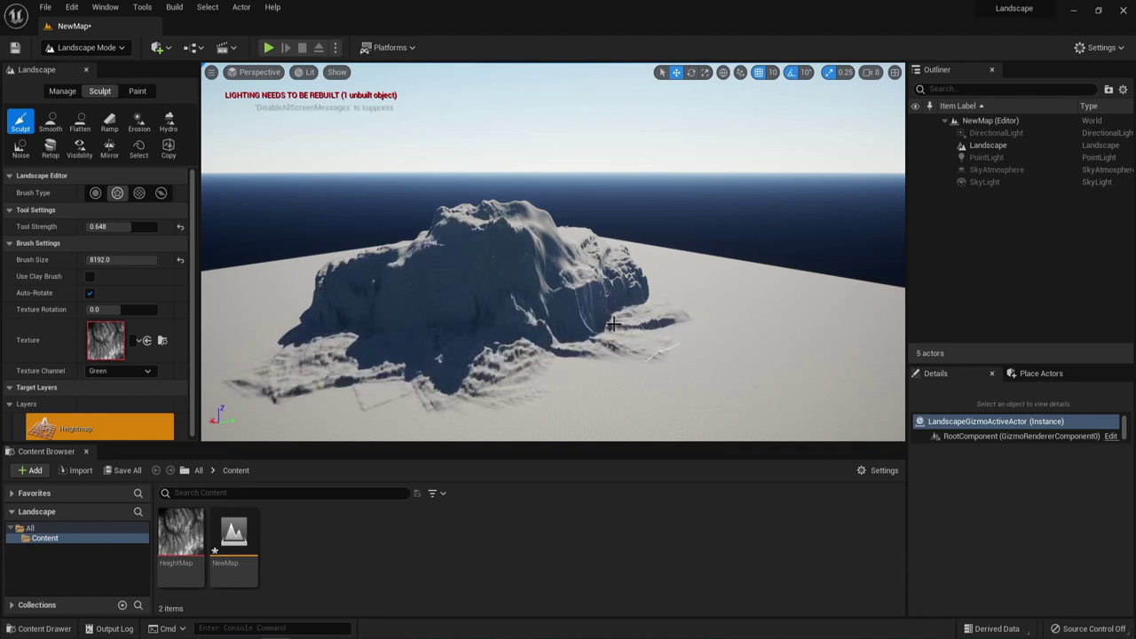
- Turn the clay brush on, try a sculpt stroke across the mountain, and undo it
mouse_move(475, 323)
right_down()
mouse_move(479, 344)
mouse_move(502, 348)
right_up()
key(w)
click(91, 277)
mouse_move(404, 285)
mouse_down()
mouse_move(482, 246)
mouse_move(282, 318)
mouse_move(526, 270)
mouse_up()
key(ctrl+z)
- Turn Auto-Rotate off and sculpt a broad raised shelf along the mountain's near side
click(91, 295)
right_drag(526, 269, 480, 270)
key(s)
drag(467, 253, 671, 240)
key(d)
right_drag(671, 240, 577, 248)
key(s)
key(a)
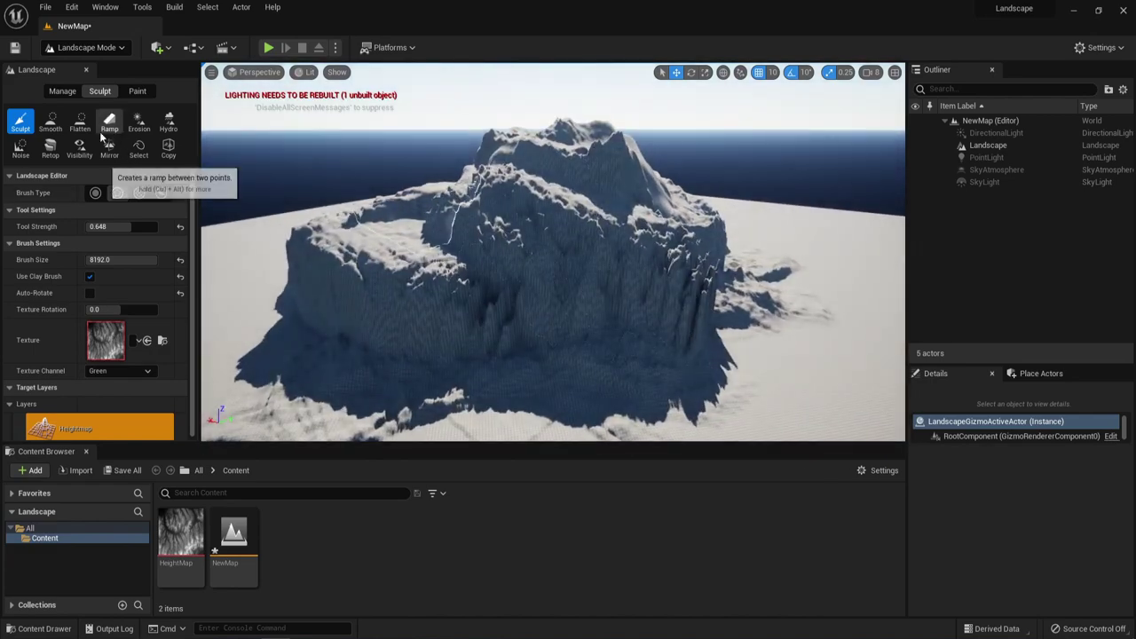
- Soften the mountain's newly sculpted faces and base using the Smooth tool with the alpha brush
click(51, 122)
mouse_move(541, 267)
mouse_down()
mouse_move(607, 326)
mouse_move(708, 341)
mouse_move(635, 356)
mouse_up()
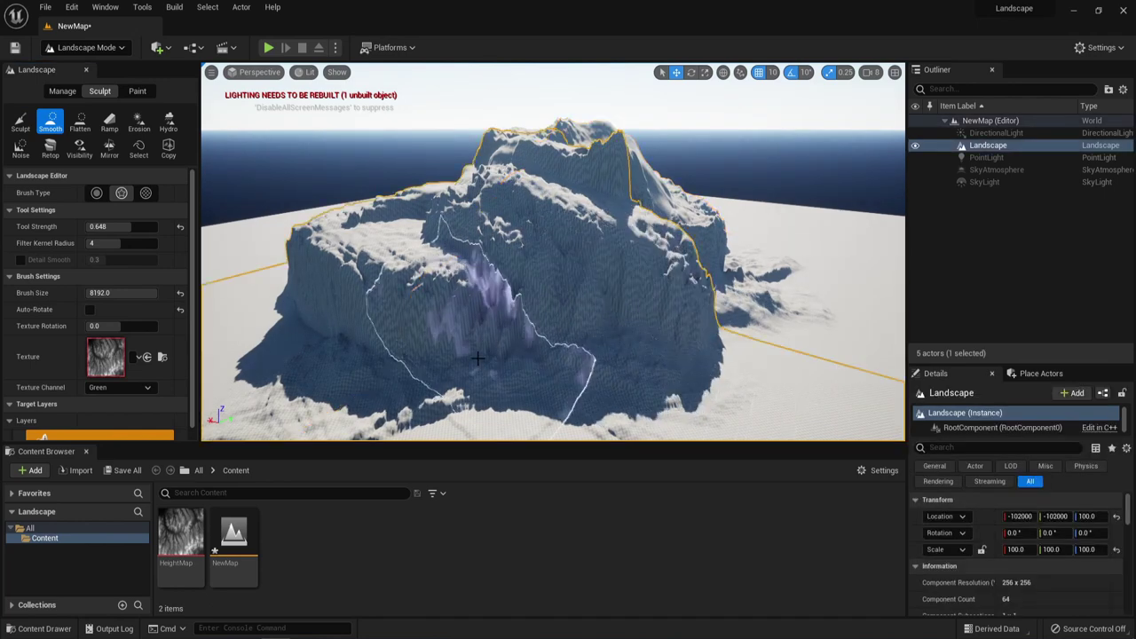
drag(469, 359, 411, 287)
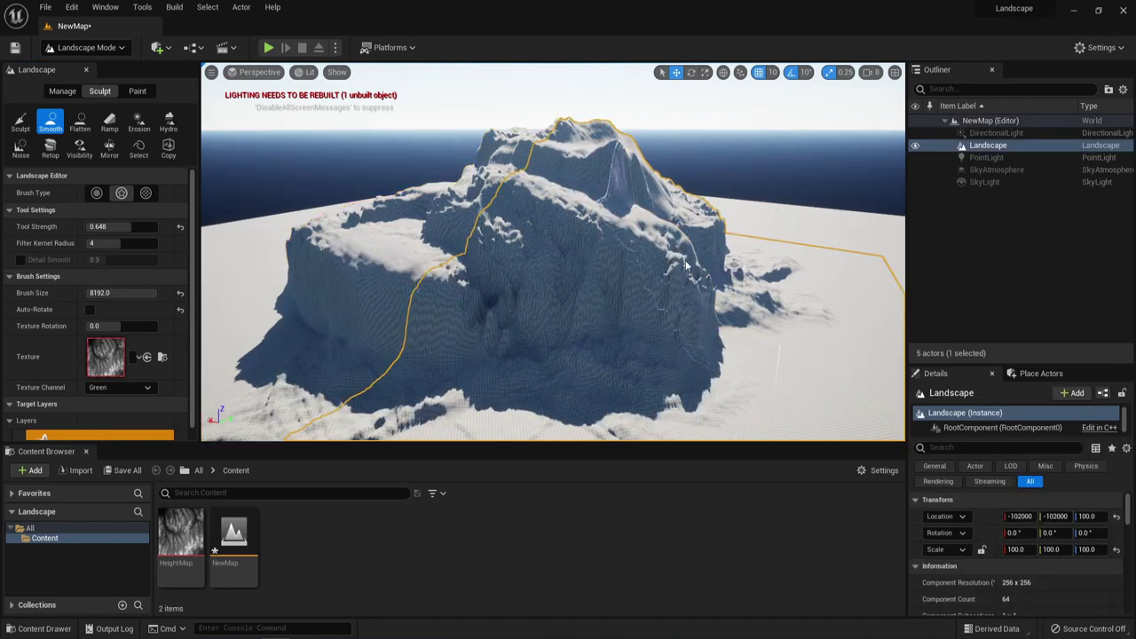
right_drag(662, 313, 693, 325)
right_click(693, 324)
click(782, 312)
- Switch the Sculpt tool's texture channel to Alpha and sculpt stepped blocks on the flat ground away from the mountain
mouse_move(791, 330)
right_down()
mouse_move(551, 317)
mouse_move(506, 342)
mouse_move(763, 327)
mouse_move(895, 351)
right_up()
right_drag(657, 328, 652, 328)
click(19, 121)
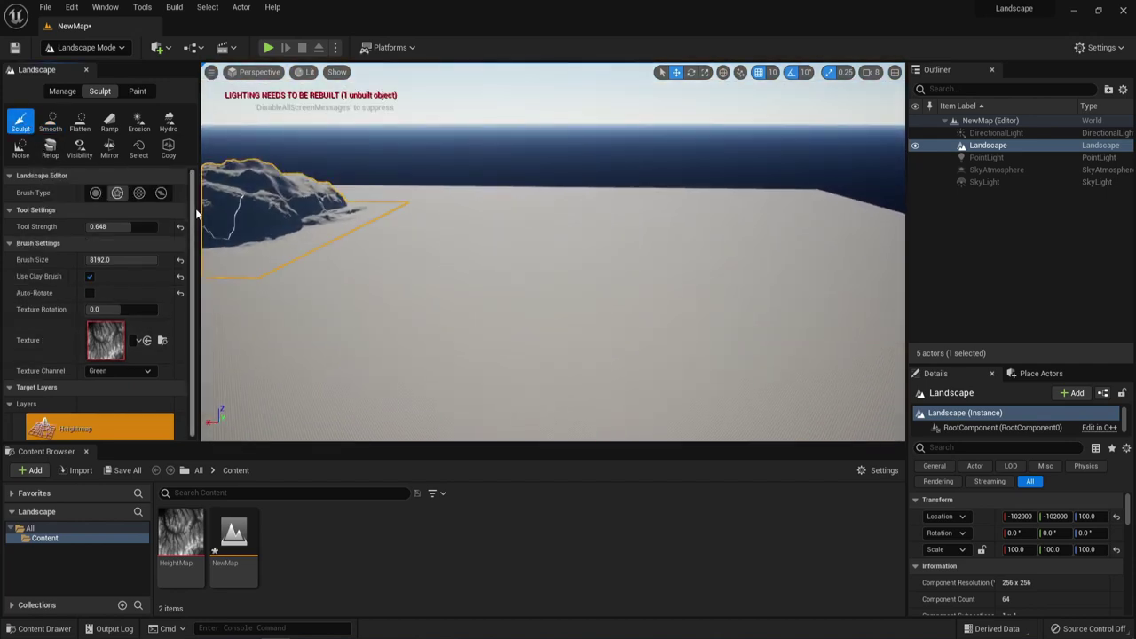
click(120, 370)
click(106, 419)
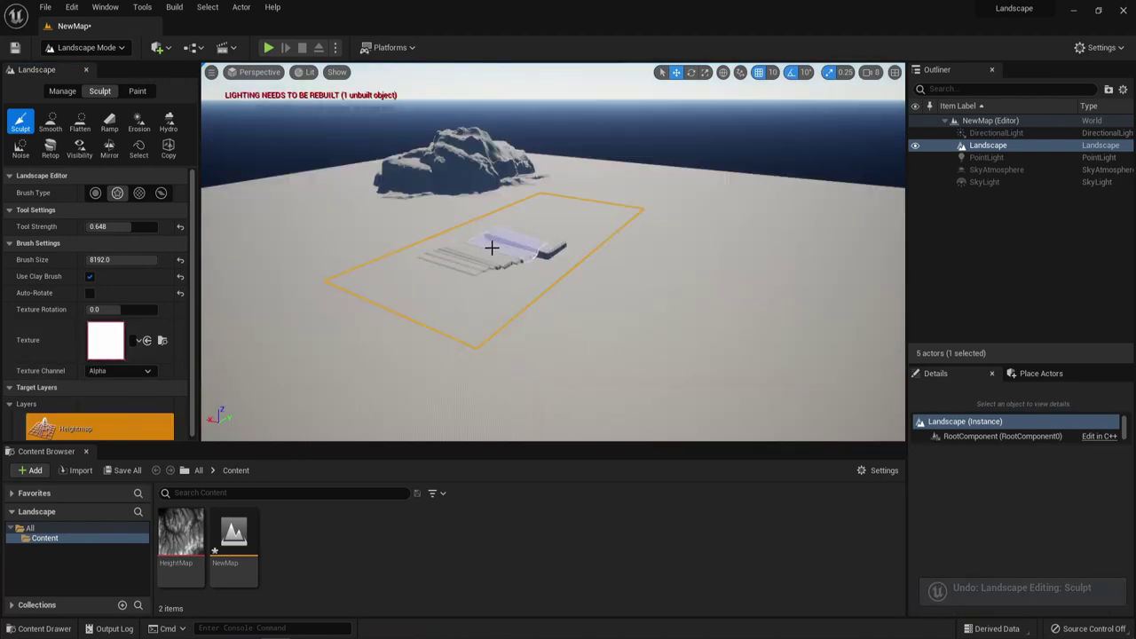
drag(502, 257, 616, 214)
drag(746, 214, 748, 216)
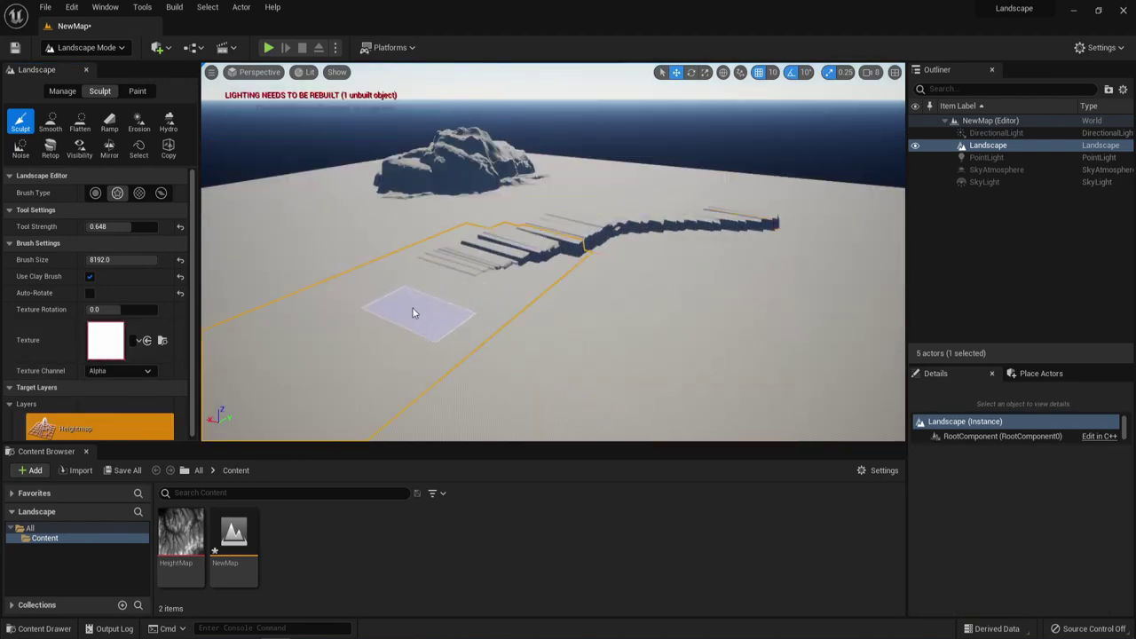
- Set the texture rotation to about 34.56 and sculpt more rotated blocks along the stepped strip
click(131, 294)
drag(118, 310, 125, 309)
mouse_move(492, 255)
mouse_down()
mouse_move(665, 226)
mouse_move(604, 236)
mouse_move(469, 308)
mouse_up()
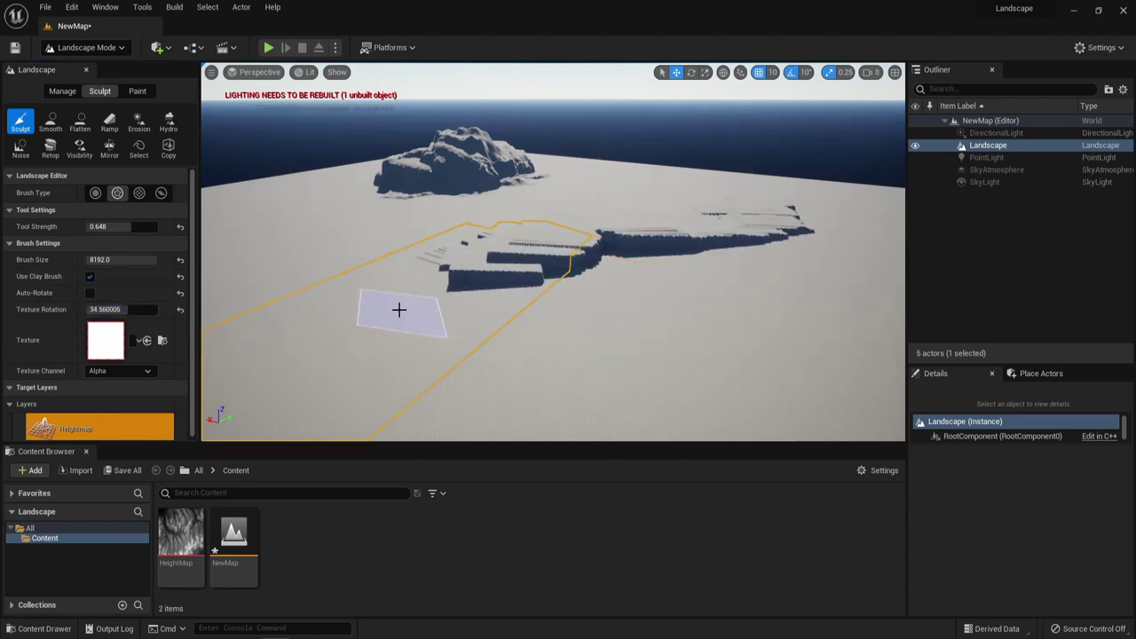
- Change the texture channel to Blue, turn Auto-Rotate on, and sculpt rocky detail over the blocks to form a ridge
click(120, 370)
click(98, 414)
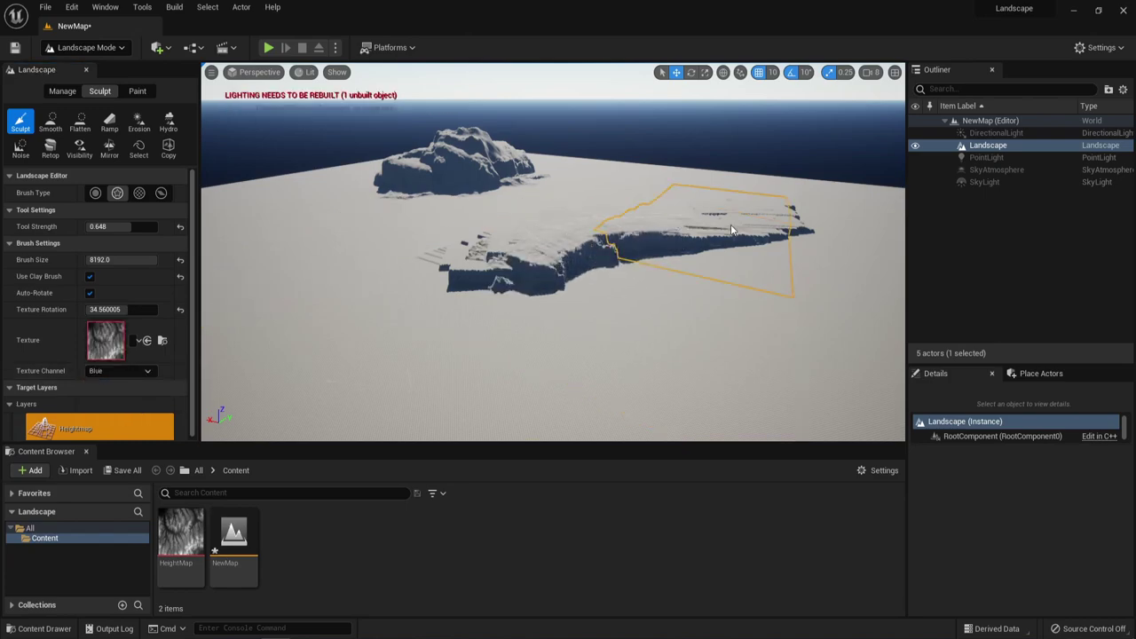
mouse_move(743, 225)
mouse_down()
mouse_move(563, 223)
mouse_move(482, 278)
mouse_move(629, 221)
mouse_move(695, 226)
mouse_up()
right_drag(696, 225, 568, 216)
mouse_move(569, 216)
mouse_down()
mouse_move(296, 236)
mouse_move(620, 225)
mouse_up()
right_drag(496, 241, 832, 257)
drag(831, 258, 664, 238)
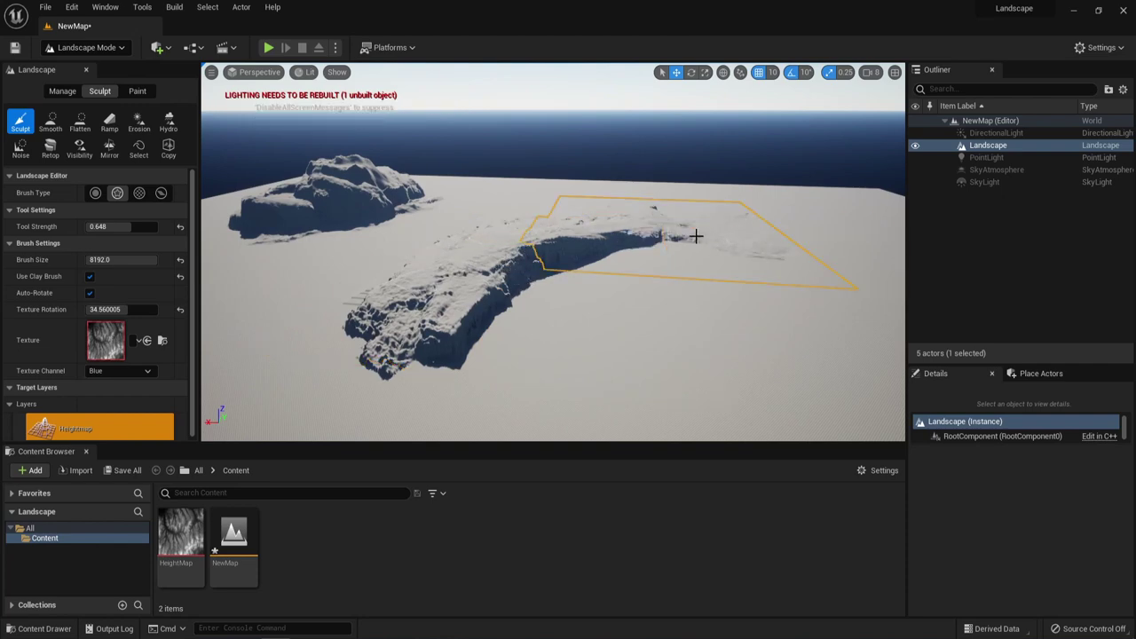
- Extend the ridge into a curved, continuous chain of rough terrain around the open flat area
right_drag(697, 285, 768, 315)
drag(626, 213, 780, 323)
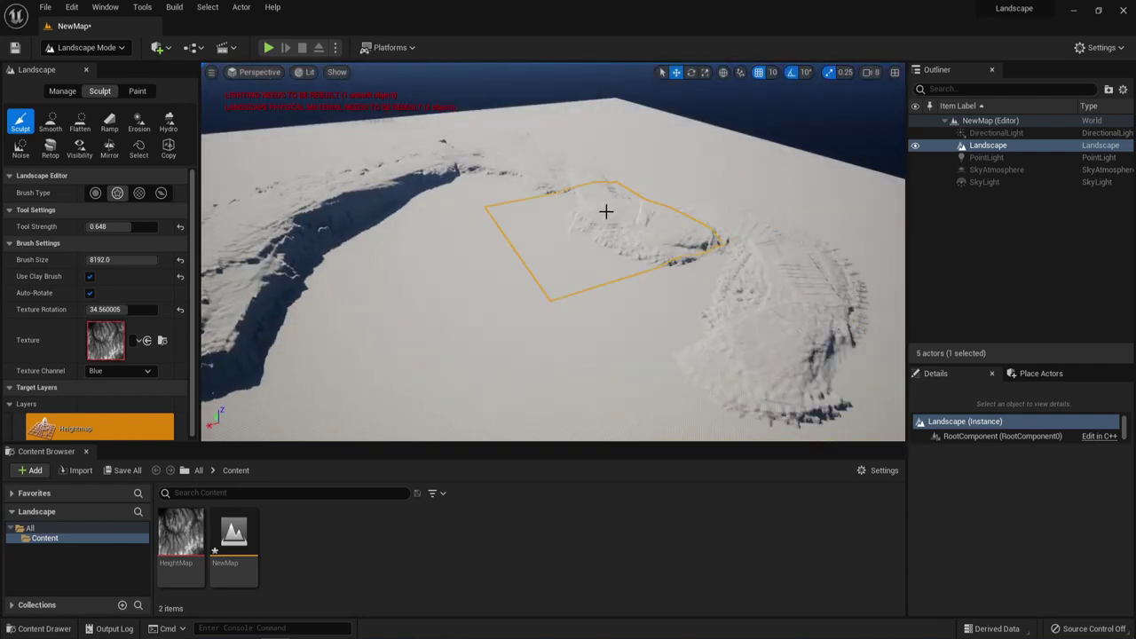
drag(439, 181, 593, 168)
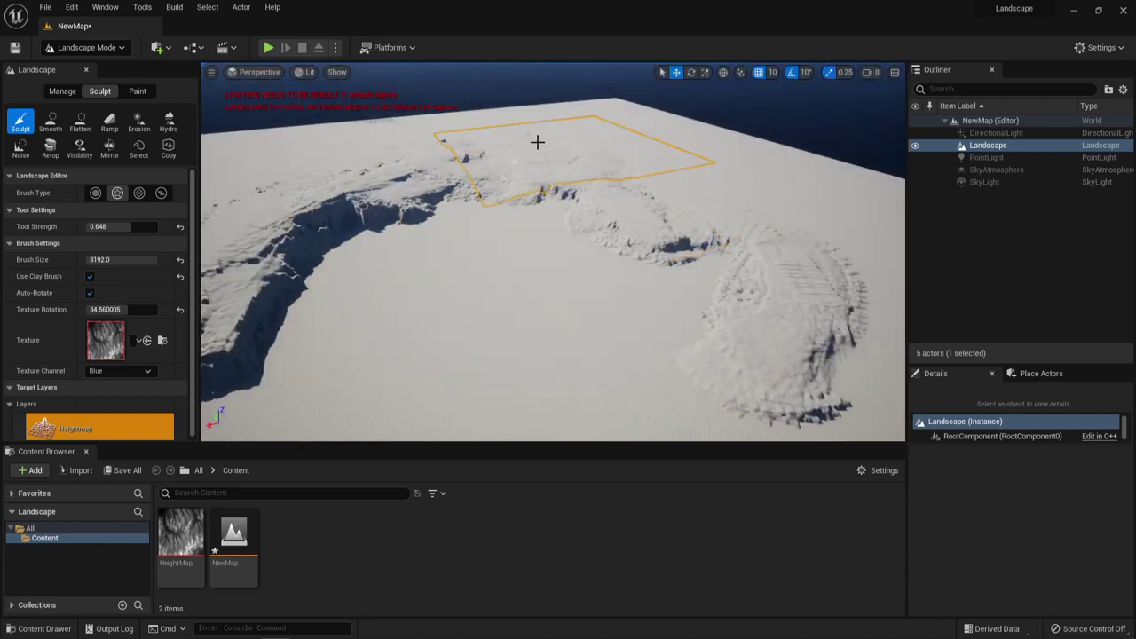
mouse_move(675, 229)
mouse_down()
mouse_move(799, 328)
mouse_move(640, 201)
mouse_up()
right_drag(442, 239, 471, 227)
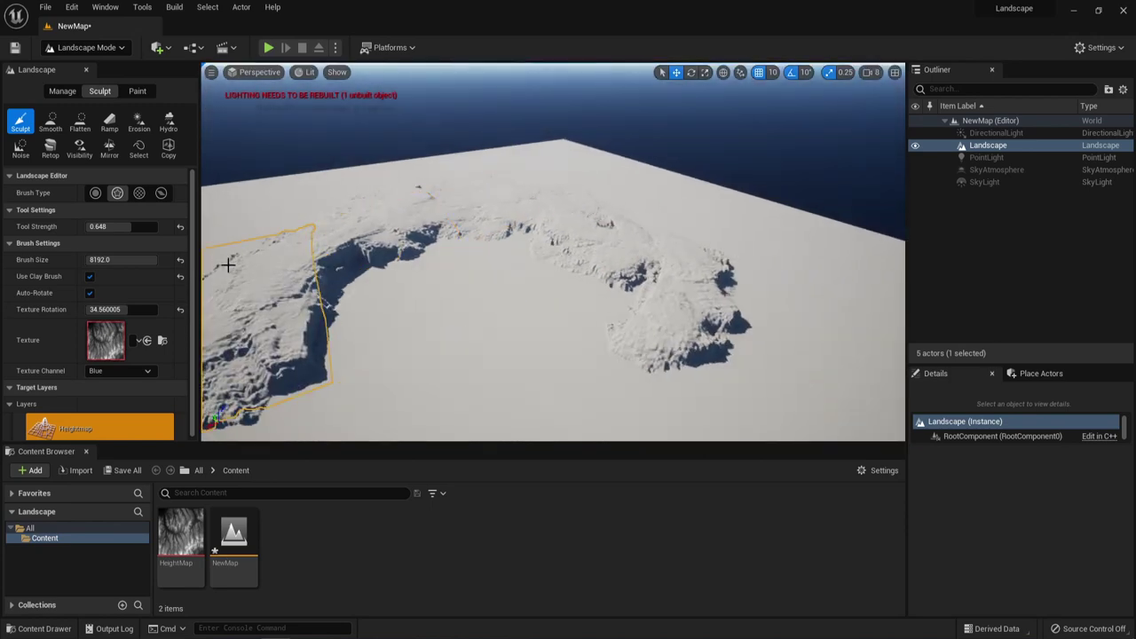
- Raise smooth mounds on the curved ridge with the circle brush and roughen them with the alpha brush
click(95, 192)
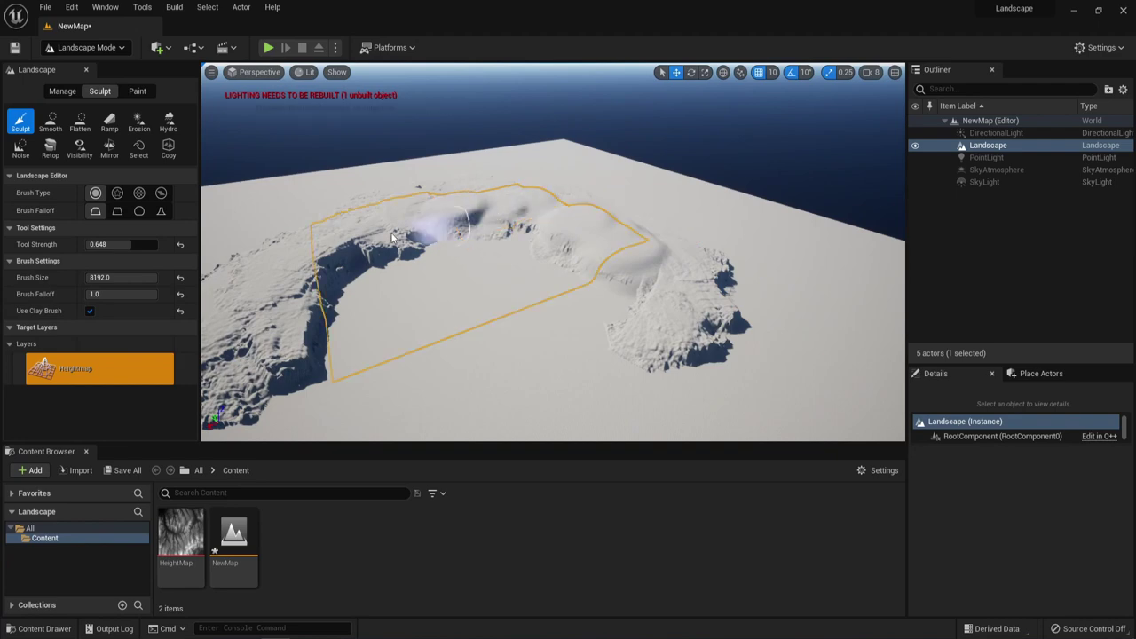
click(117, 192)
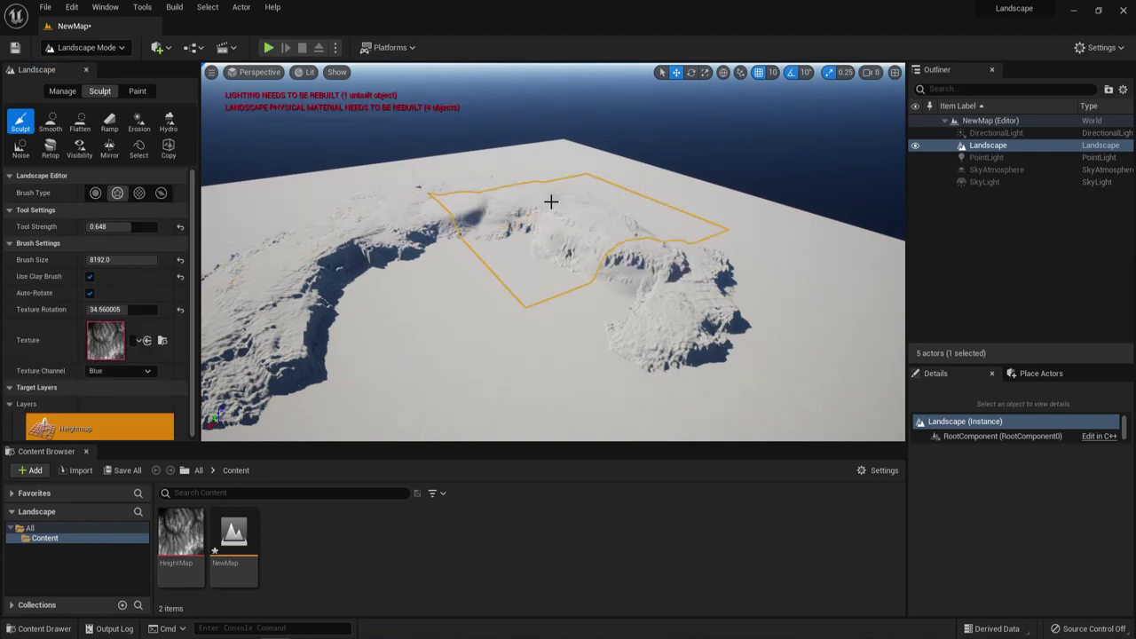
mouse_move(615, 233)
right_down()
mouse_move(560, 244)
mouse_move(541, 177)
mouse_move(497, 173)
mouse_move(612, 191)
mouse_move(550, 200)
mouse_move(542, 253)
right_up()
key(w)
key(s)
right_drag(679, 222, 662, 229)
- Turn the clay brush off and sculpt textured patches around the near end of the ridge
click(90, 293)
click(269, 313)
right_drag(269, 312, 256, 336)
click(265, 294)
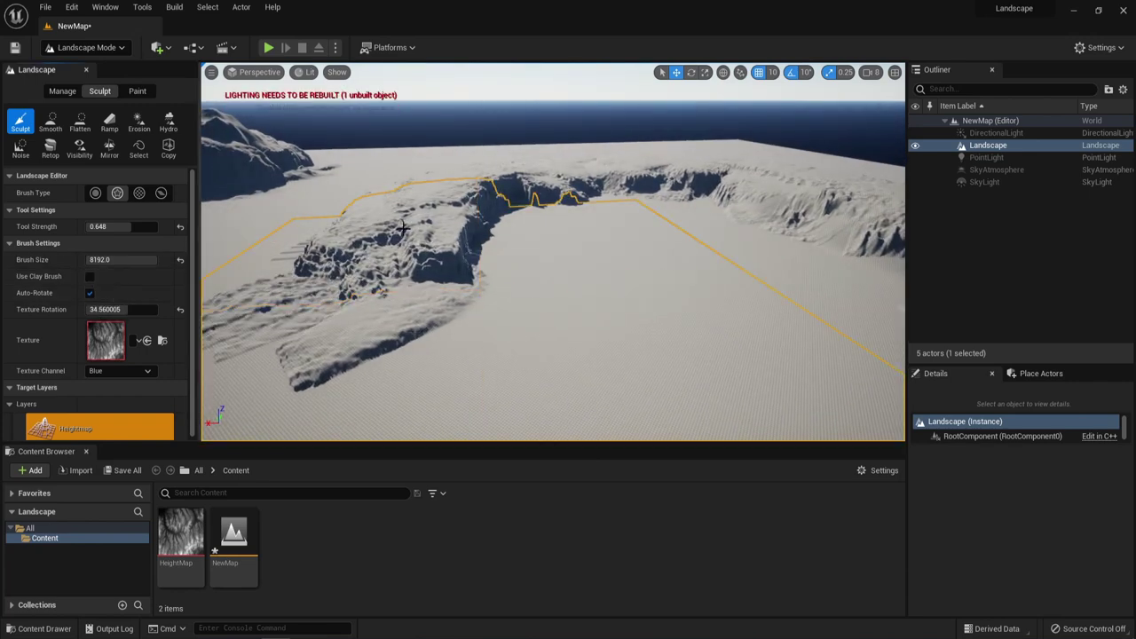
- Sculpt finer relief on the ridge and its base, using a brush size of about 3217 and a texture rotation of about -92.16
drag(426, 189, 370, 224)
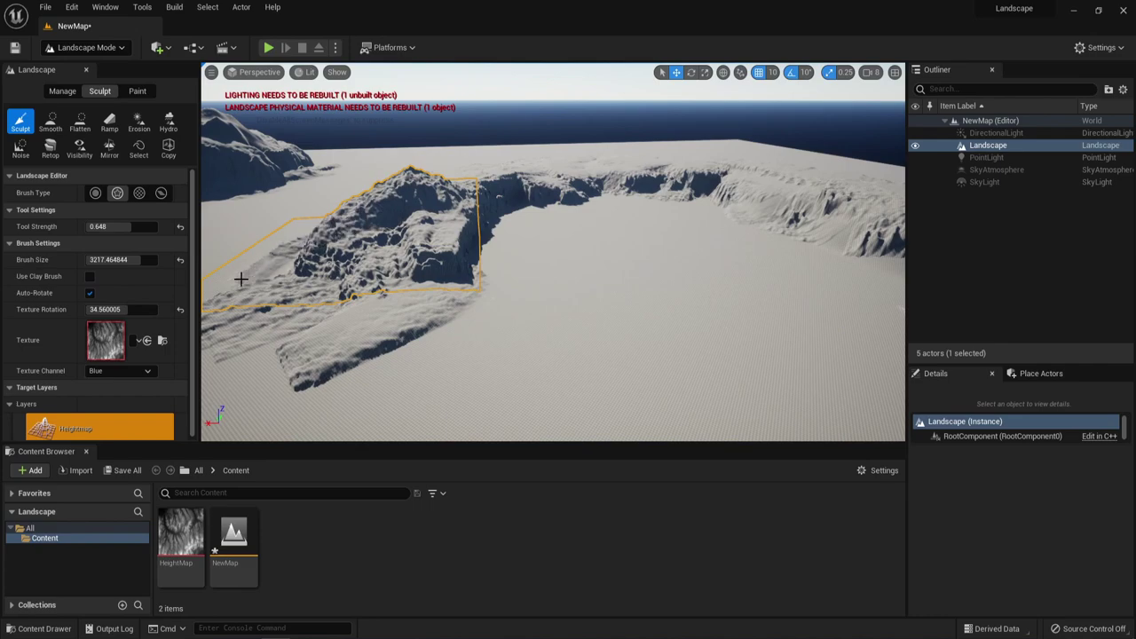
mouse_move(229, 272)
right_down()
mouse_move(522, 235)
mouse_move(444, 249)
mouse_move(223, 230)
right_up()
scroll(140, 286, down, 1)
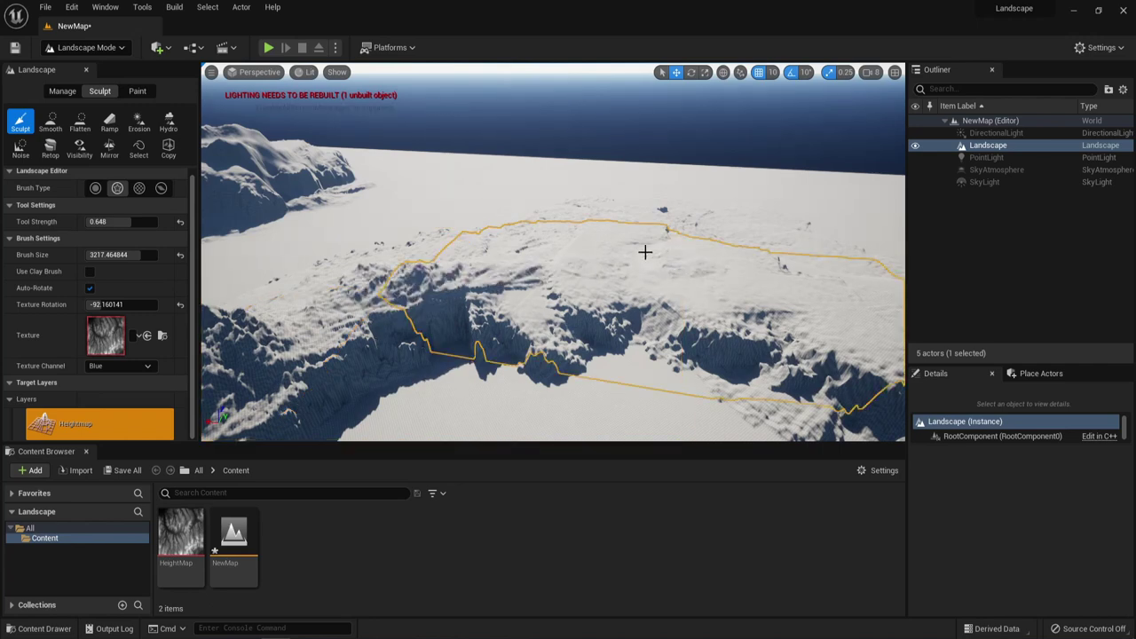
drag(541, 285, 611, 356)
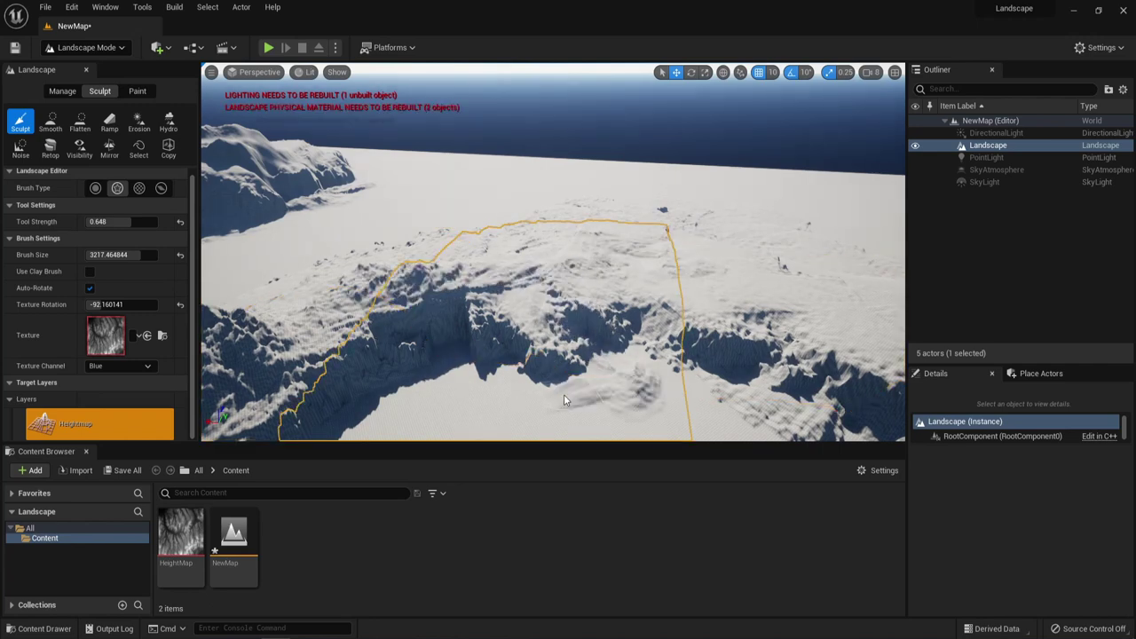
- Sculpt textured relief along the inner foot of the curved ridge, around the edge of the flat area
drag(545, 396, 372, 438)
right_drag(461, 365, 479, 382)
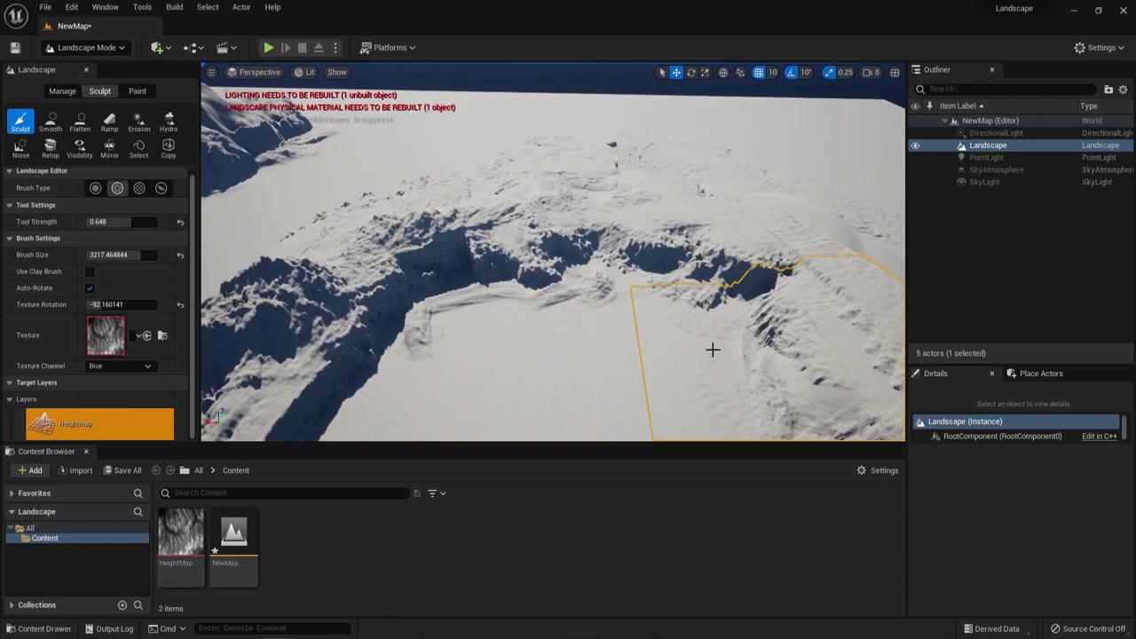
right_drag(369, 414, 367, 330)
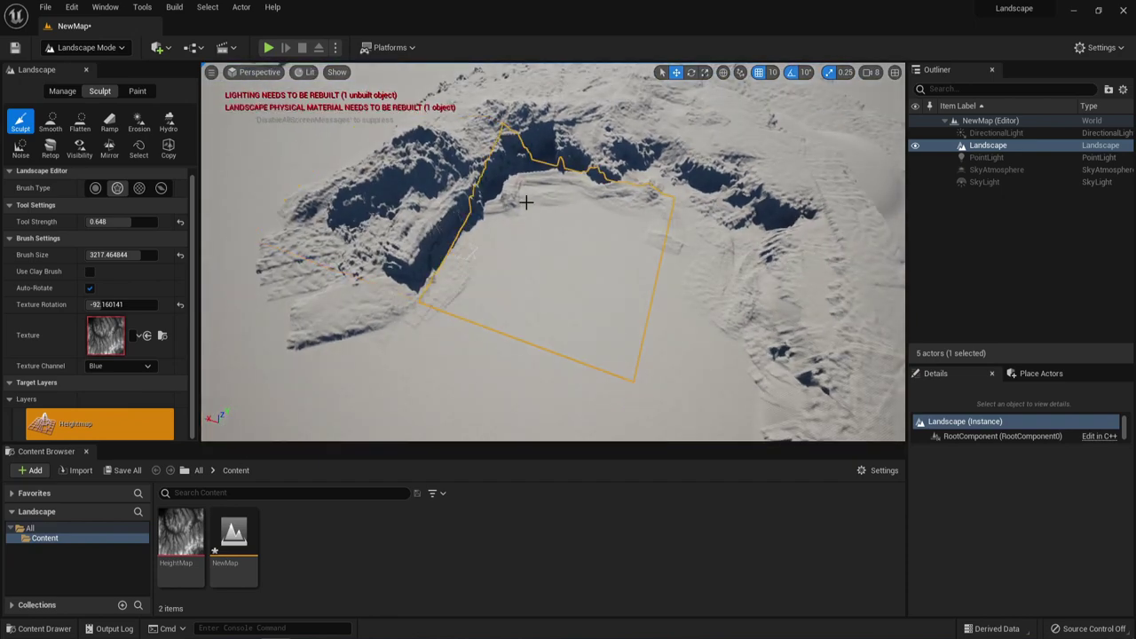
right_drag(717, 350, 727, 208)
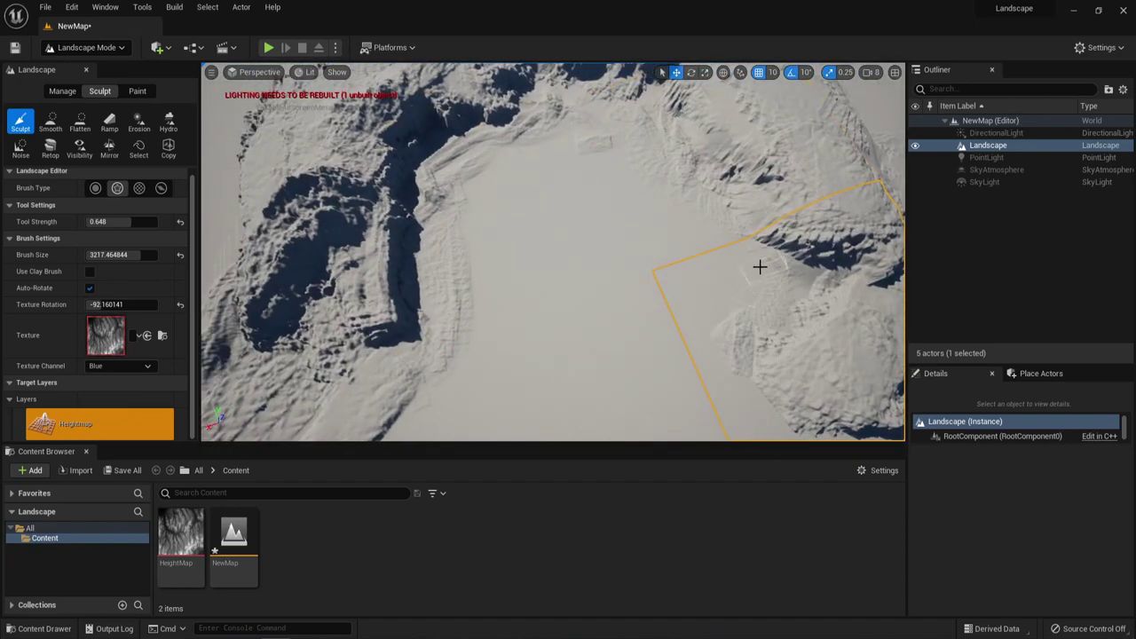
right_drag(753, 292, 726, 149)
- Switch the brush to the Red texture channel with clay brush on and texture rotation about 11.52, and build up the ridge
click(122, 366)
click(115, 379)
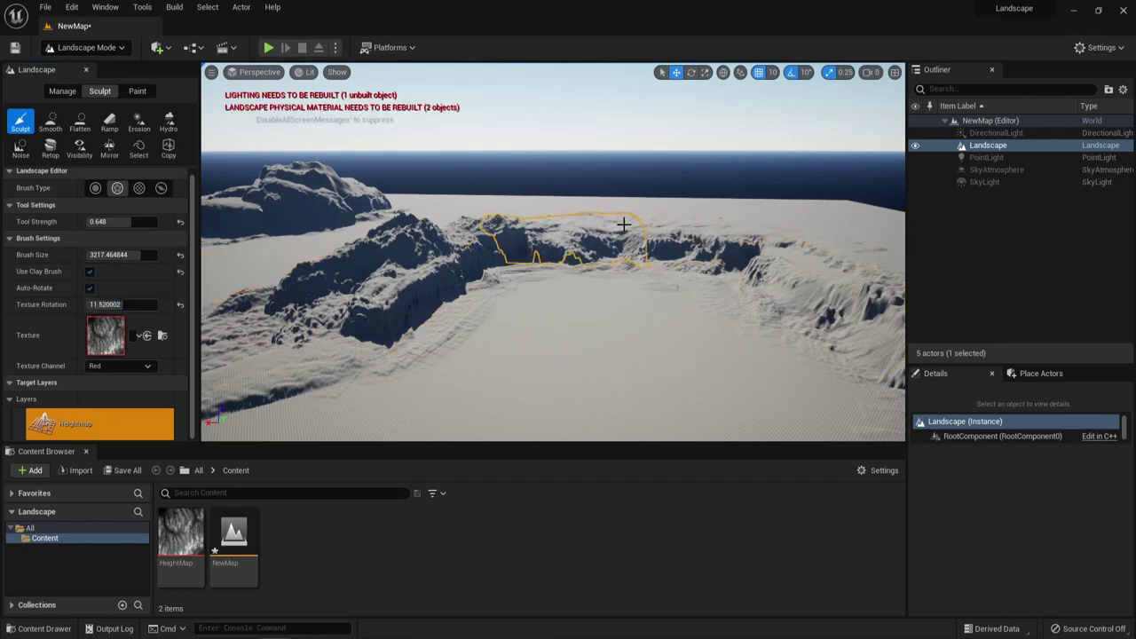
right_drag(845, 252, 898, 270)
right_drag(530, 258, 577, 266)
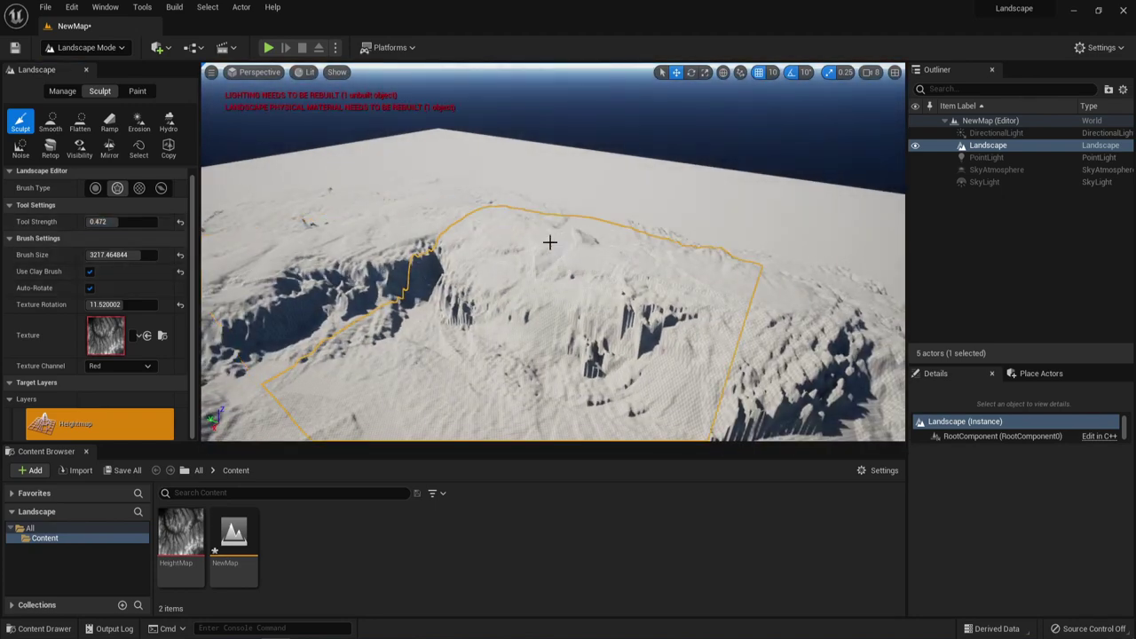
- Raise the ridge crest in broad strokes using a brush size of 8192 and a tool strength of about 0.616
drag(118, 225, 169, 224)
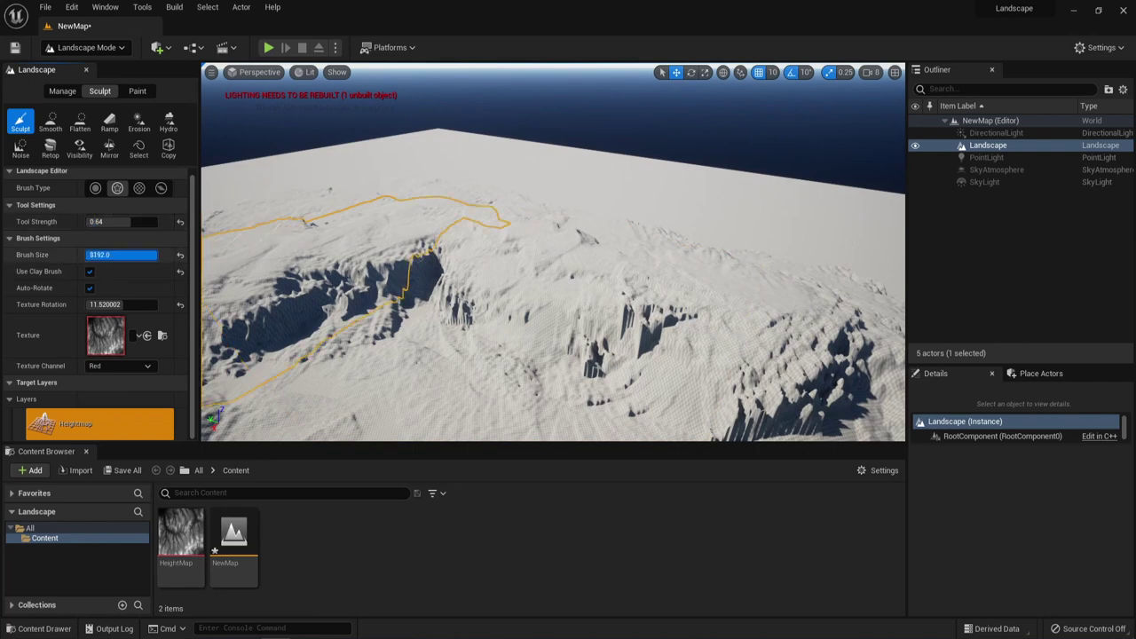
mouse_move(596, 243)
mouse_down()
mouse_move(454, 193)
mouse_move(297, 213)
mouse_move(270, 229)
mouse_up()
right_drag(270, 230, 235, 239)
right_drag(373, 204, 342, 235)
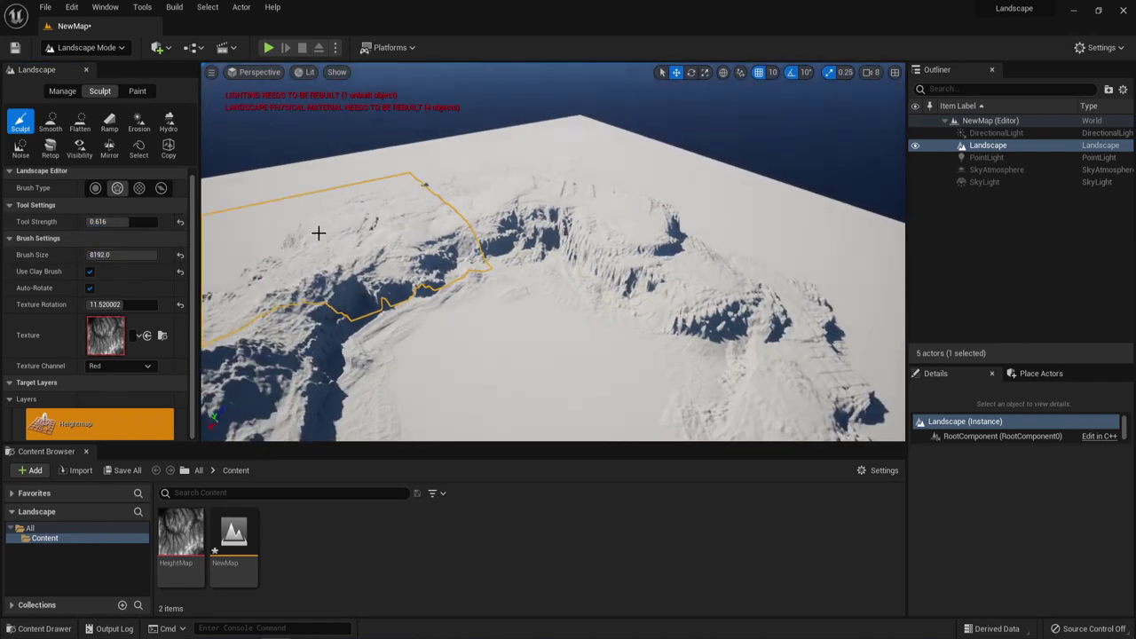
drag(343, 235, 364, 209)
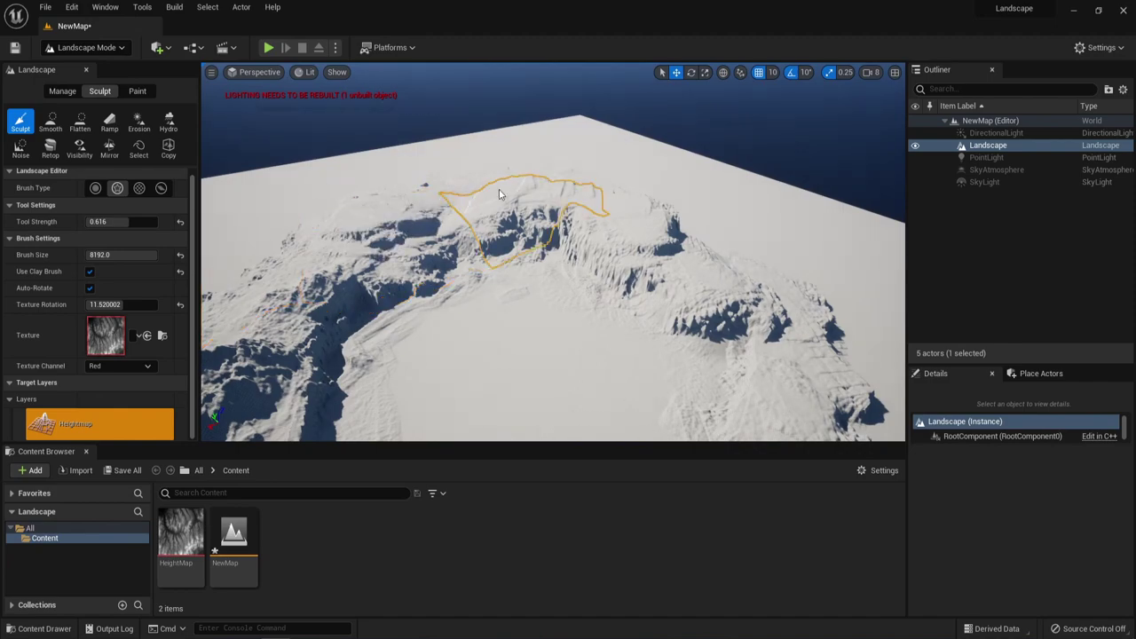
- Build up the outer slopes and the end of the ridge into a broad rocky mound with the clay brush
mouse_move(513, 192)
right_down()
mouse_move(585, 215)
mouse_move(586, 202)
mouse_move(599, 215)
mouse_move(622, 203)
mouse_move(693, 200)
right_up()
key(w)
key(s)
mouse_move(542, 208)
right_down()
mouse_move(466, 249)
mouse_move(426, 241)
mouse_move(423, 306)
right_up()
mouse_move(423, 306)
mouse_down()
mouse_move(328, 392)
mouse_move(377, 311)
mouse_move(363, 356)
mouse_up()
right_drag(362, 356, 435, 377)
mouse_move(362, 356)
mouse_down()
mouse_move(438, 329)
mouse_move(507, 355)
mouse_move(451, 393)
mouse_move(458, 335)
mouse_move(444, 413)
mouse_move(451, 381)
mouse_up()
mouse_move(451, 381)
right_down()
mouse_move(454, 351)
mouse_move(528, 261)
right_up()
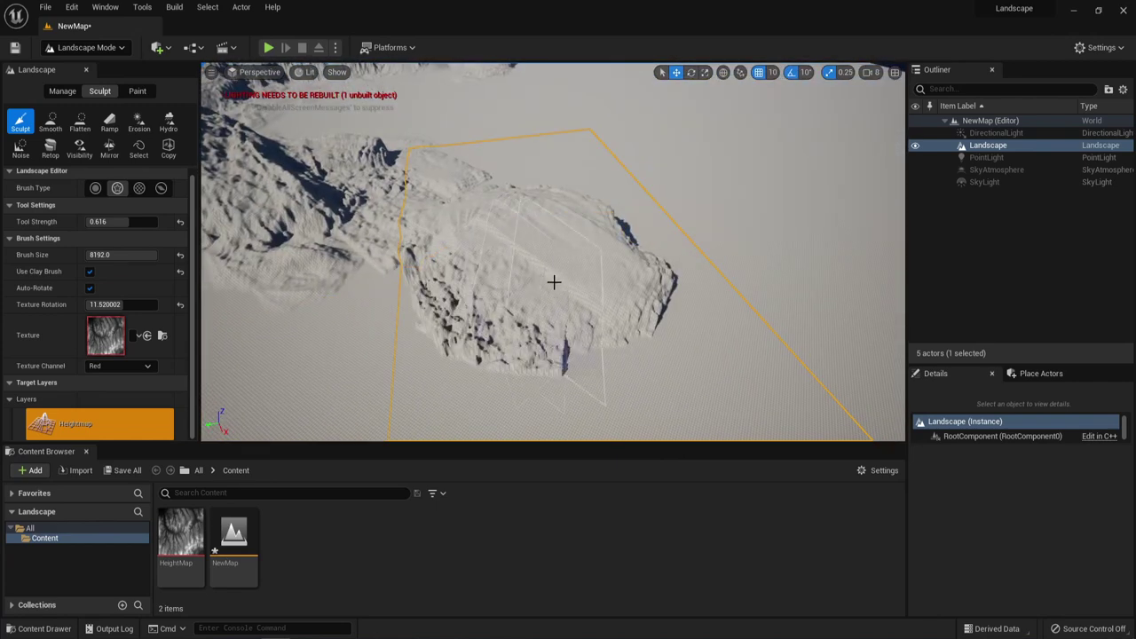
- Soften the rough slopes and crests of the curved ridge with the Smooth tool
click(50, 121)
right_drag(476, 292, 561, 268)
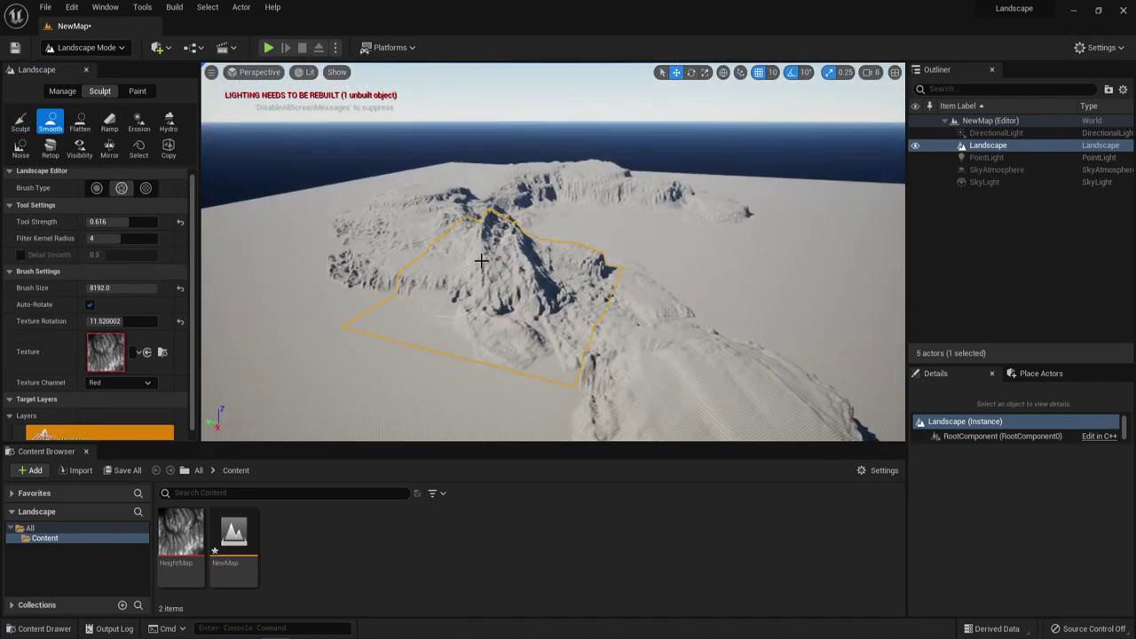
right_drag(481, 261, 488, 233)
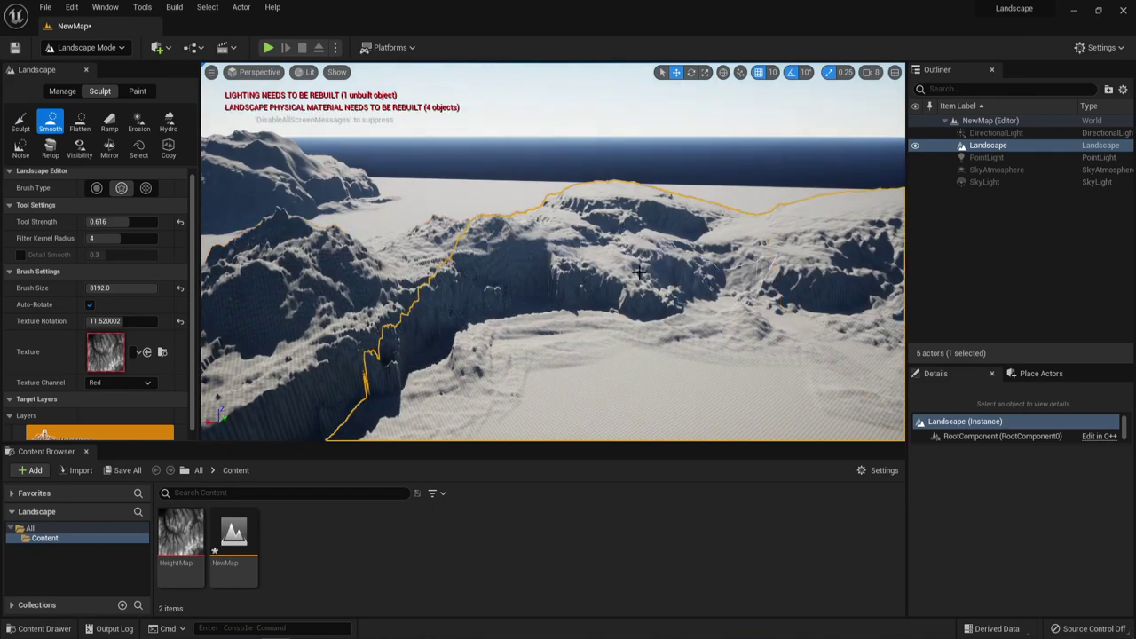
right_drag(547, 290, 650, 274)
mouse_move(444, 252)
right_down()
mouse_move(617, 345)
mouse_move(669, 328)
mouse_move(503, 340)
mouse_move(544, 348)
mouse_move(497, 355)
mouse_move(487, 346)
mouse_move(568, 288)
right_up()
right_drag(488, 318, 601, 334)
- Sculpt a new long ridge on the empty flat area near the landscape's corner with tool strength 1.0
click(20, 122)
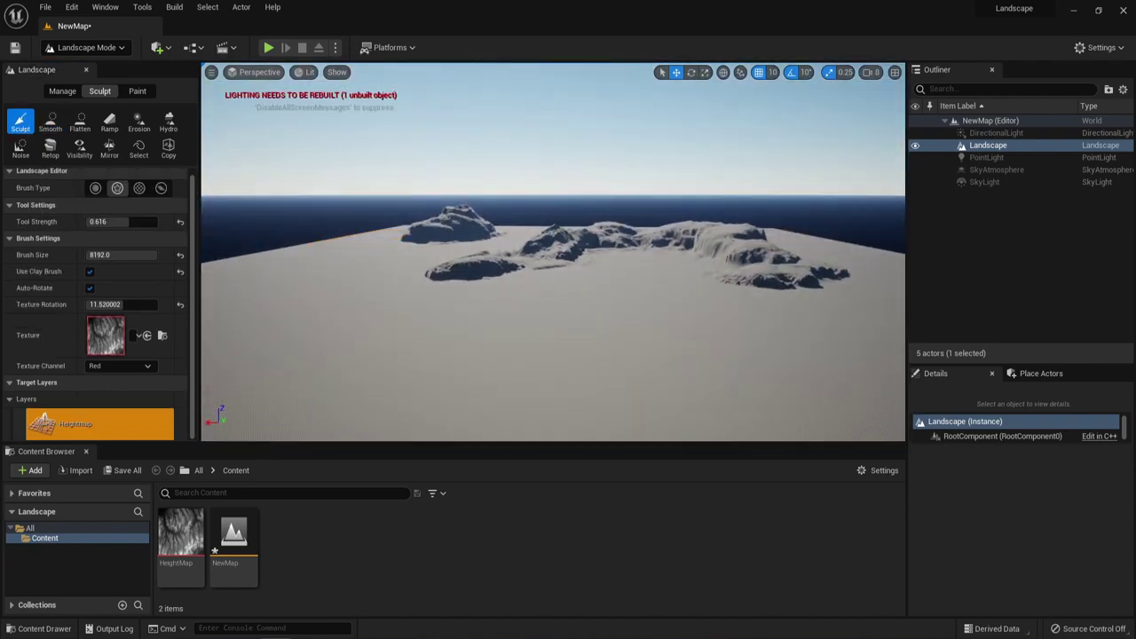
mouse_move(450, 319)
right_down()
mouse_move(523, 355)
mouse_move(604, 328)
right_up()
right_drag(533, 311, 402, 288)
mouse_move(378, 249)
right_down()
mouse_move(355, 284)
mouse_move(328, 282)
right_up()
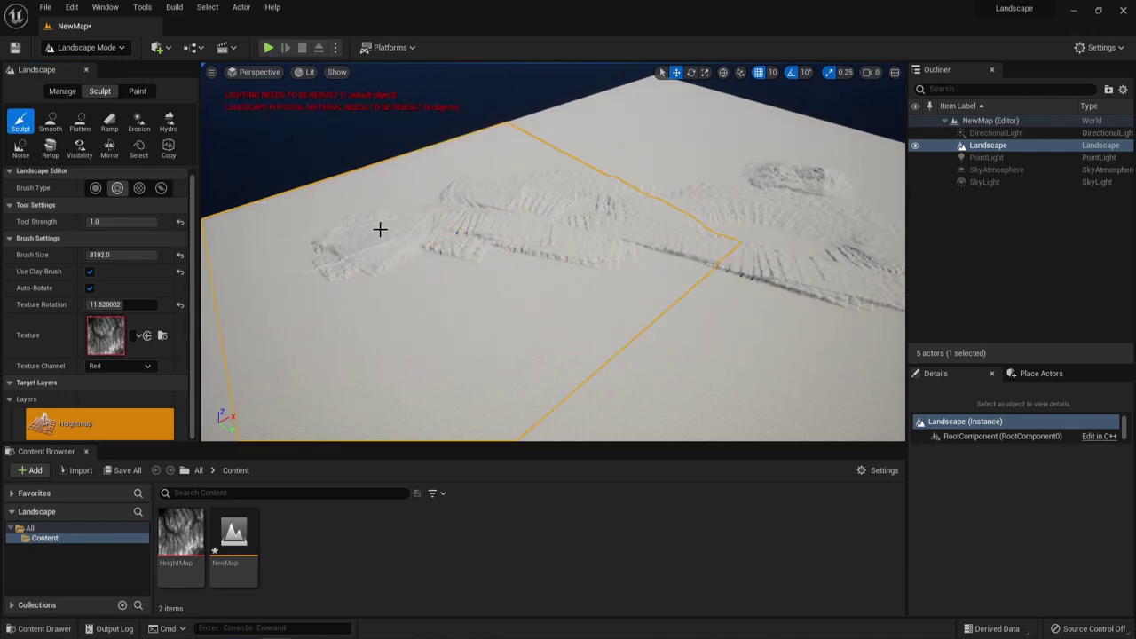
drag(770, 196, 551, 221)
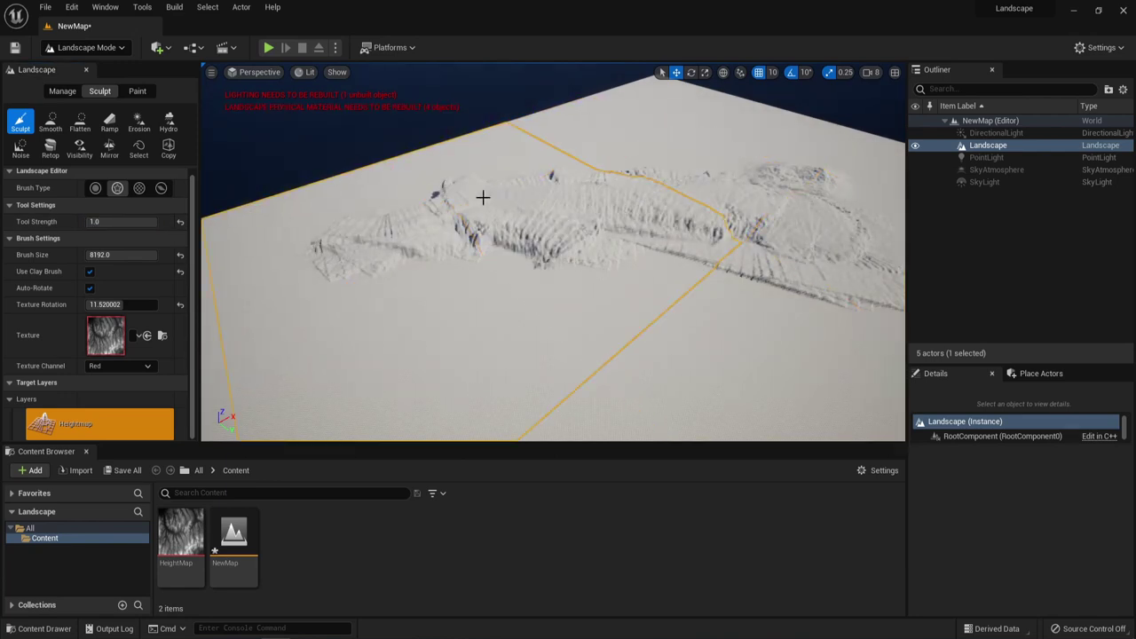
- Set the texture channel to Green and raise rounded masses along the new ridge with the pattern brush
click(156, 366)
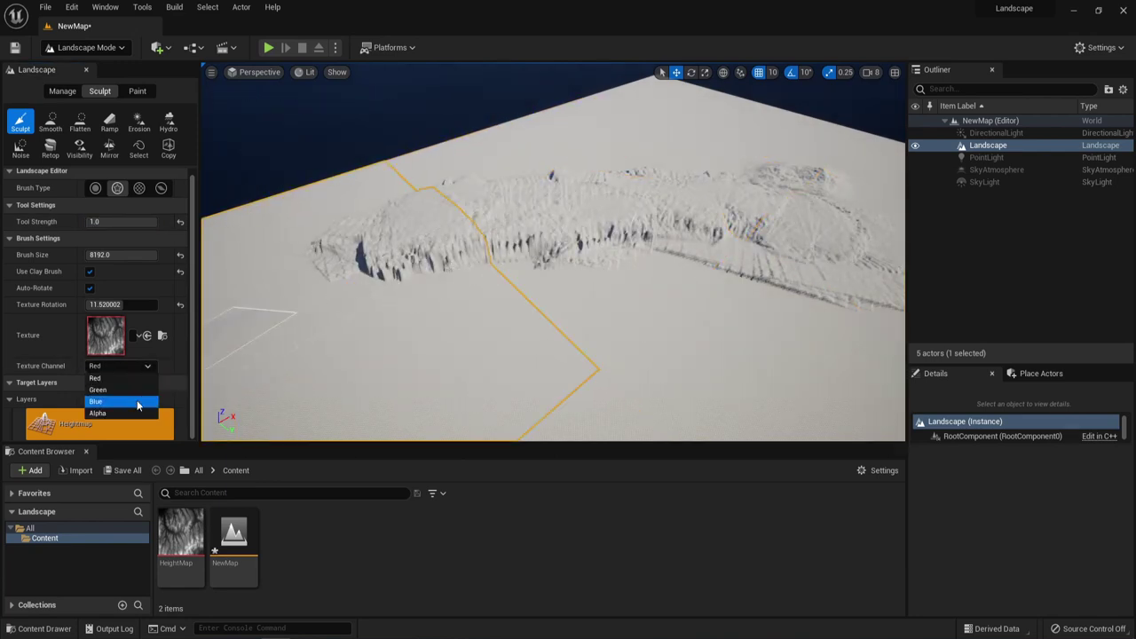
click(133, 391)
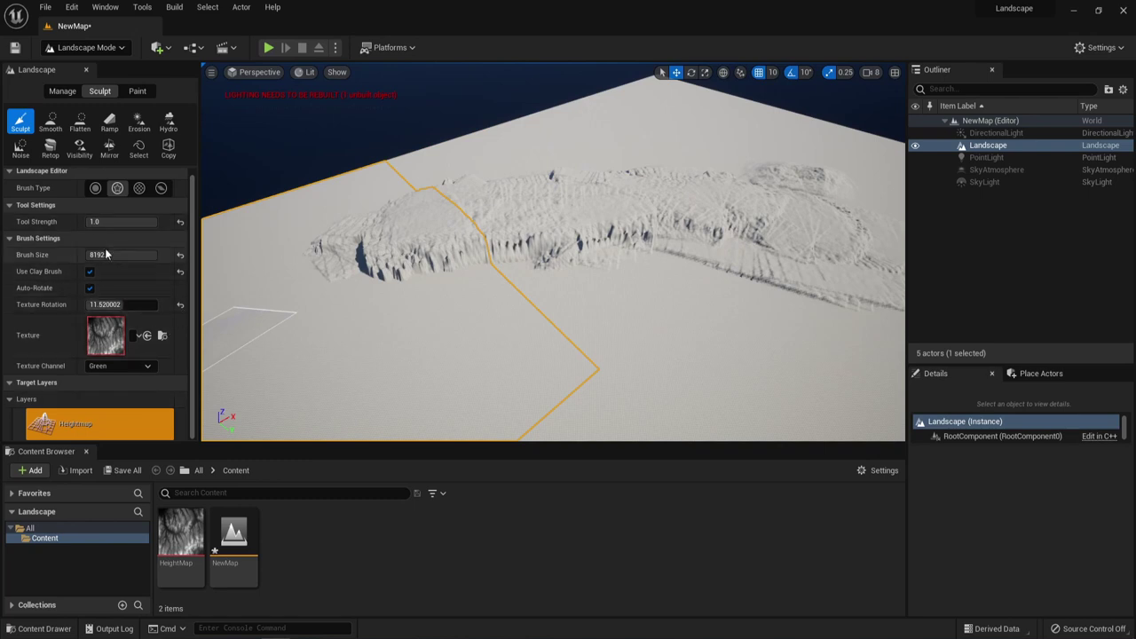
key(Return)
click(139, 188)
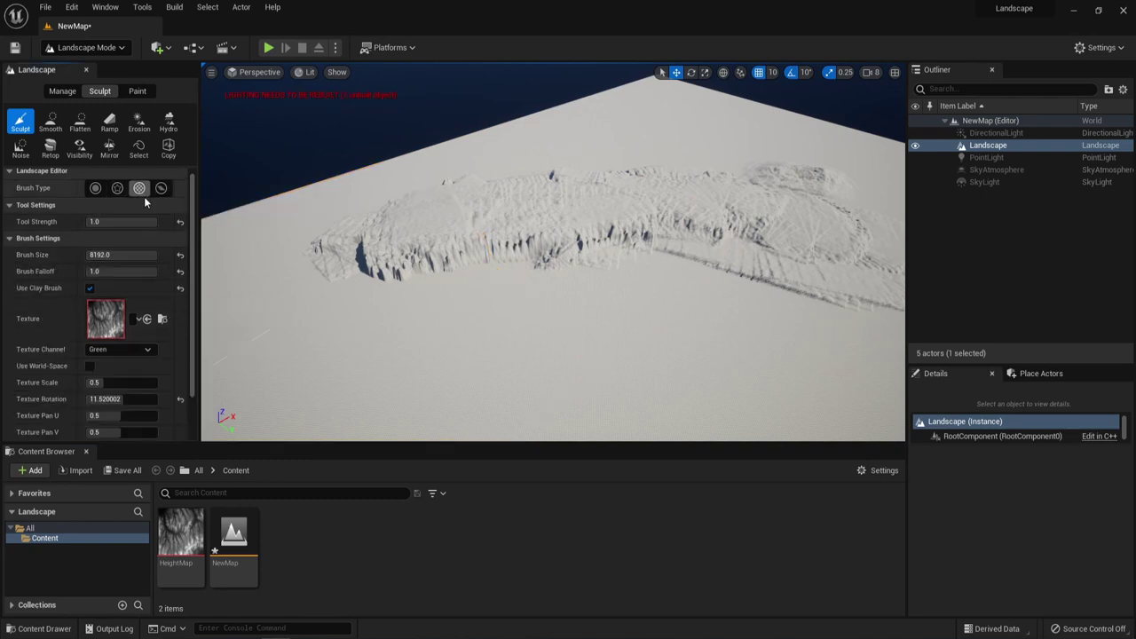
mouse_move(447, 205)
mouse_down()
mouse_move(638, 174)
mouse_move(883, 231)
mouse_up()
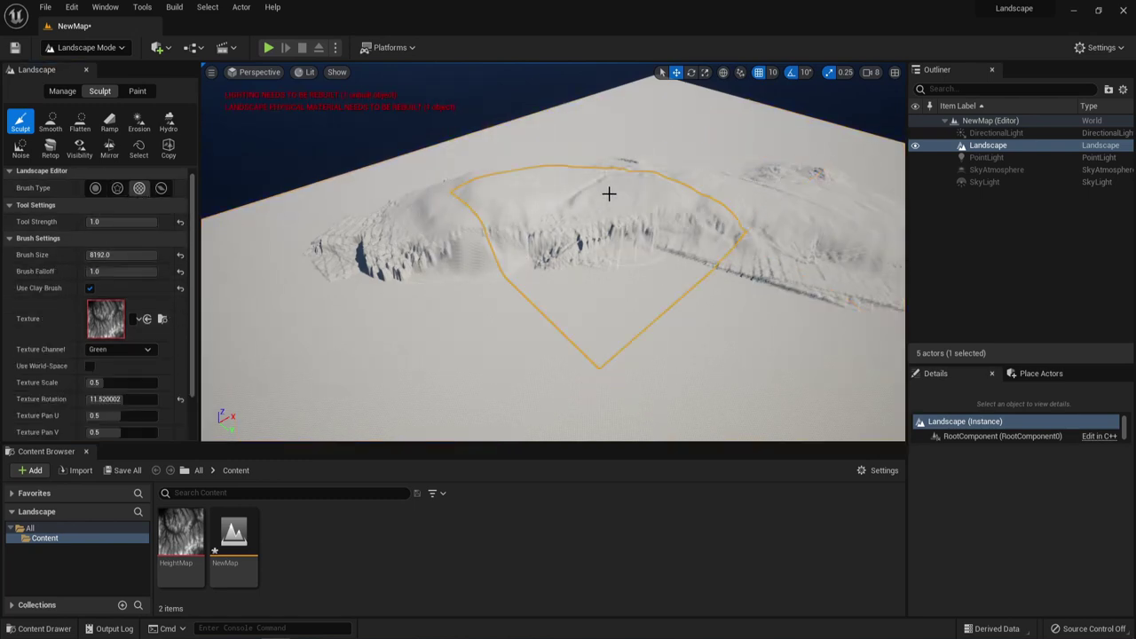
mouse_move(604, 193)
mouse_down()
mouse_move(705, 204)
mouse_move(575, 239)
mouse_up()
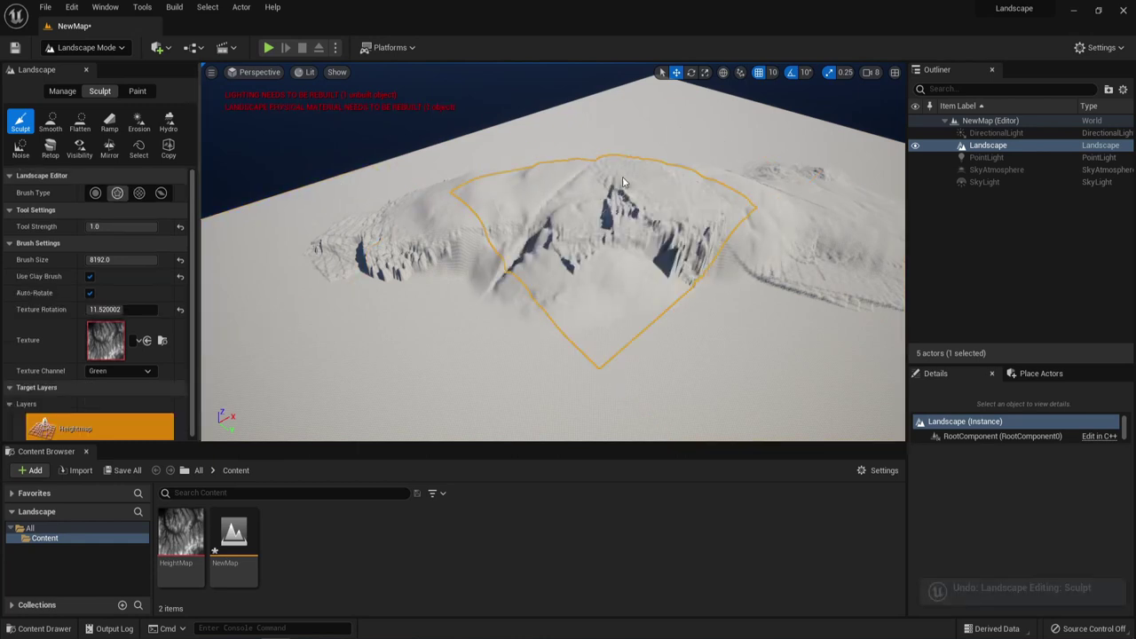
- Return to the alpha brush and sculpt steep cliffs along the middle of the new ridge with the clay brush
mouse_move(622, 176)
mouse_down()
mouse_move(736, 190)
mouse_move(513, 216)
mouse_move(674, 168)
mouse_move(718, 168)
mouse_move(353, 213)
mouse_up()
click(96, 194)
click(117, 192)
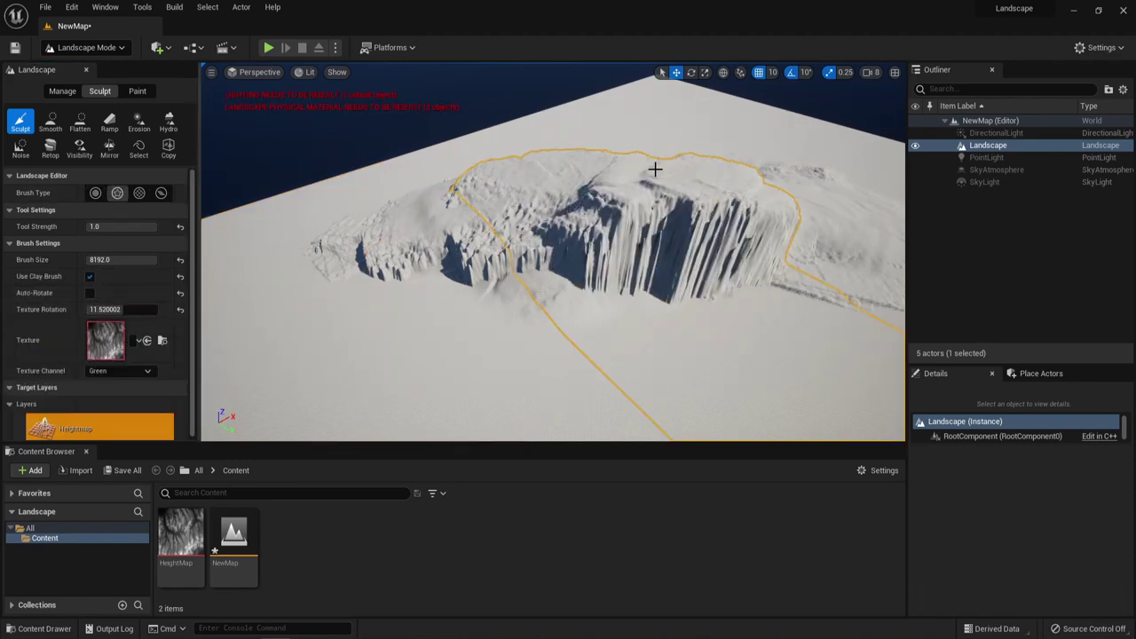
- Undo the last sculpt strokes on the new ridge
key(ctrl+z)
key(ctrl+z)
key(ctrl+z)
key(ctrl+z)
key(ctrl+z)
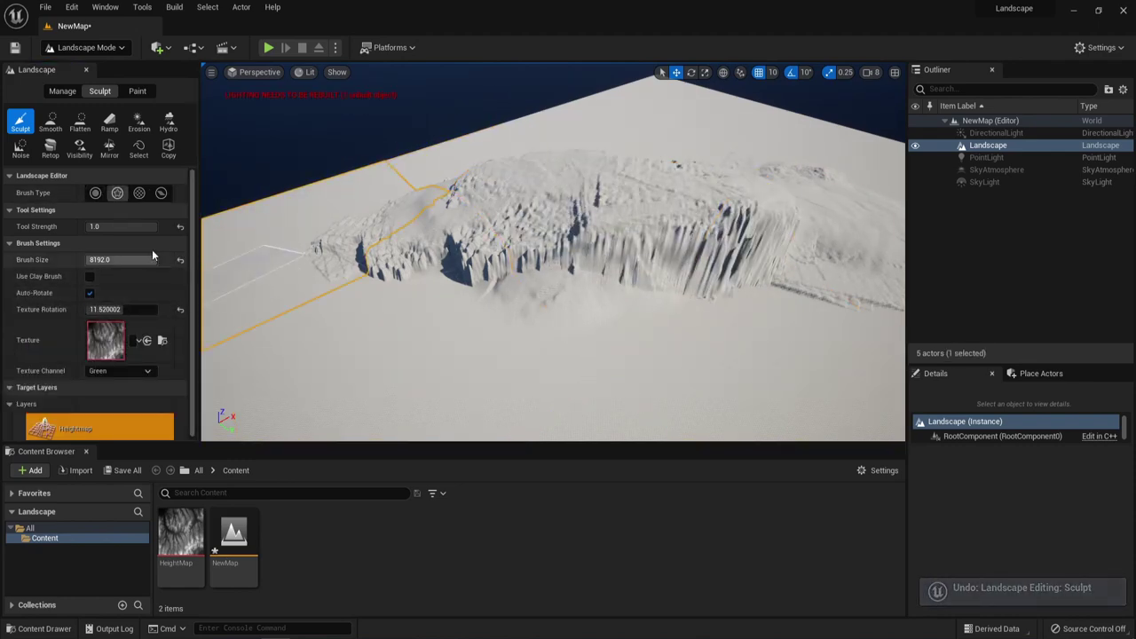
- Set the tool strength to 0.48 and sculpt the new ridge into tall, rough peaks with the clay brush off
drag(133, 226, 121, 226)
mouse_move(569, 188)
mouse_down()
mouse_move(701, 163)
mouse_move(621, 208)
mouse_move(504, 321)
mouse_move(577, 186)
mouse_move(426, 240)
mouse_move(744, 224)
mouse_move(675, 223)
mouse_up()
right_drag(675, 223, 497, 284)
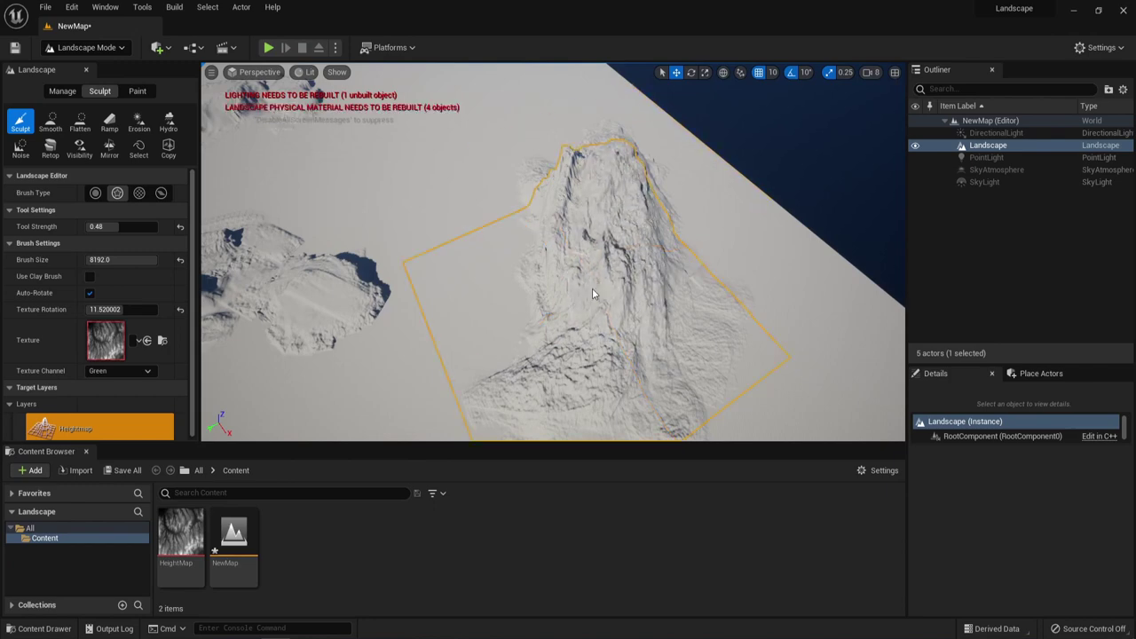
right_drag(591, 287, 400, 335)
mouse_move(401, 335)
mouse_down()
mouse_move(348, 360)
mouse_move(373, 342)
mouse_move(362, 334)
mouse_move(348, 354)
mouse_up()
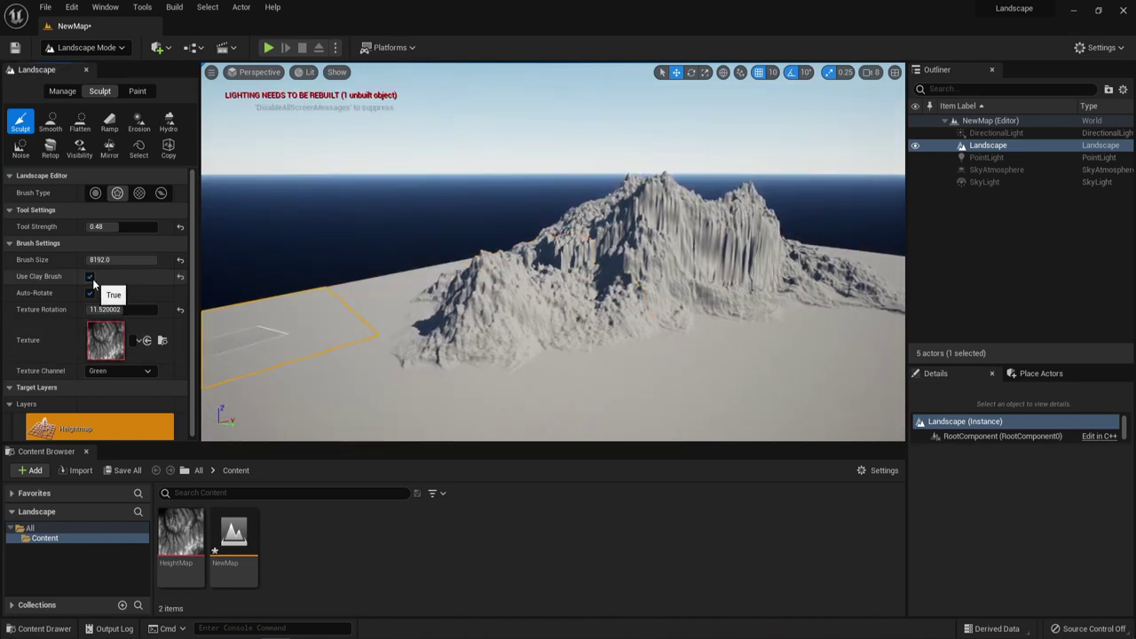
- Raise steep rock masses beside the peaks with the auto-rotating clay brush, Blue channel, strength 0.728 and texture rotation about -63.36
drag(457, 321, 497, 316)
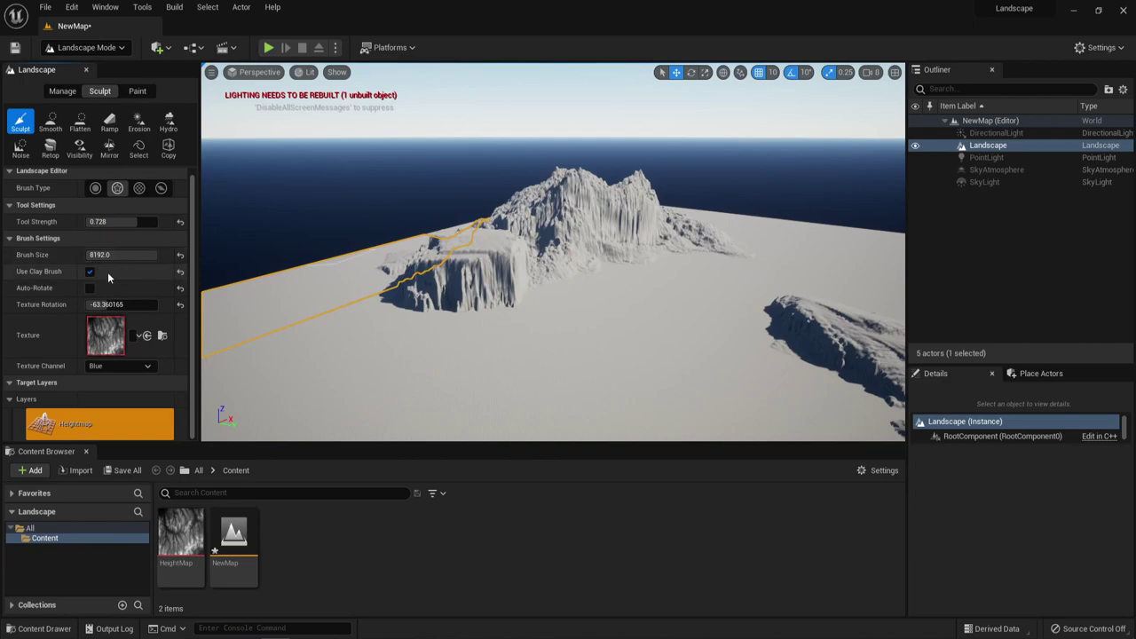
click(90, 289)
key(ctrl+z)
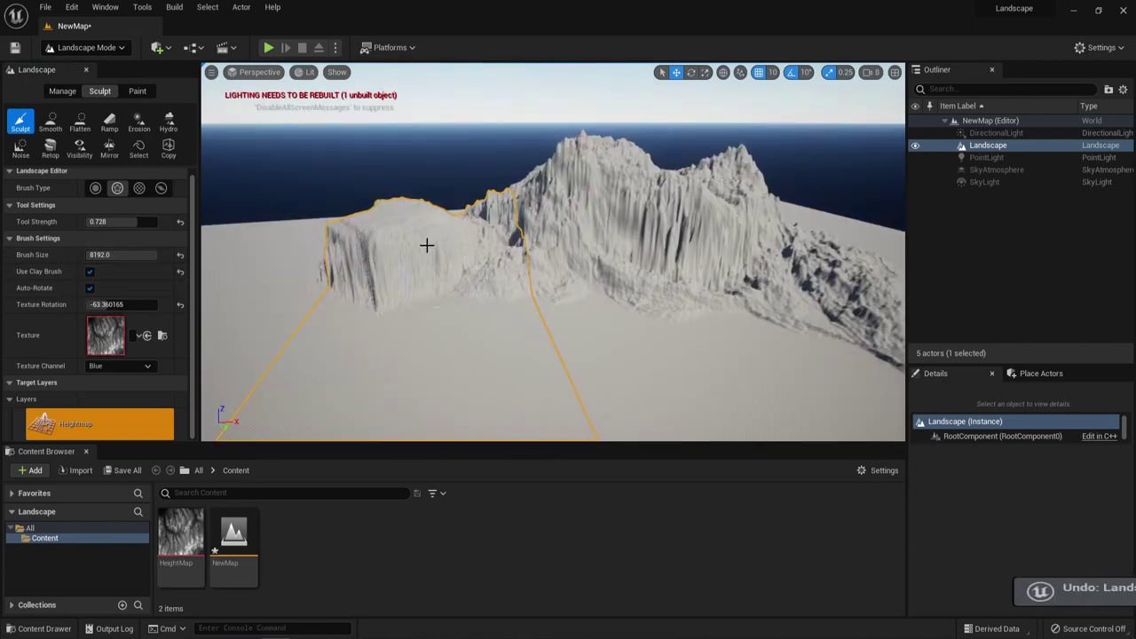
right_drag(426, 246, 675, 293)
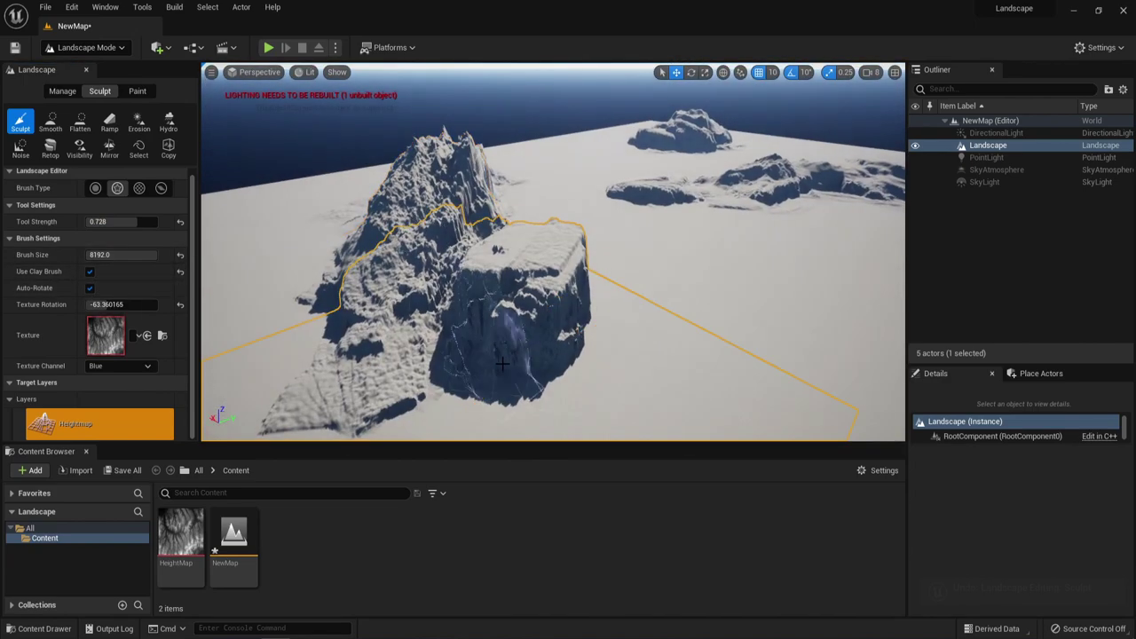
drag(508, 364, 661, 424)
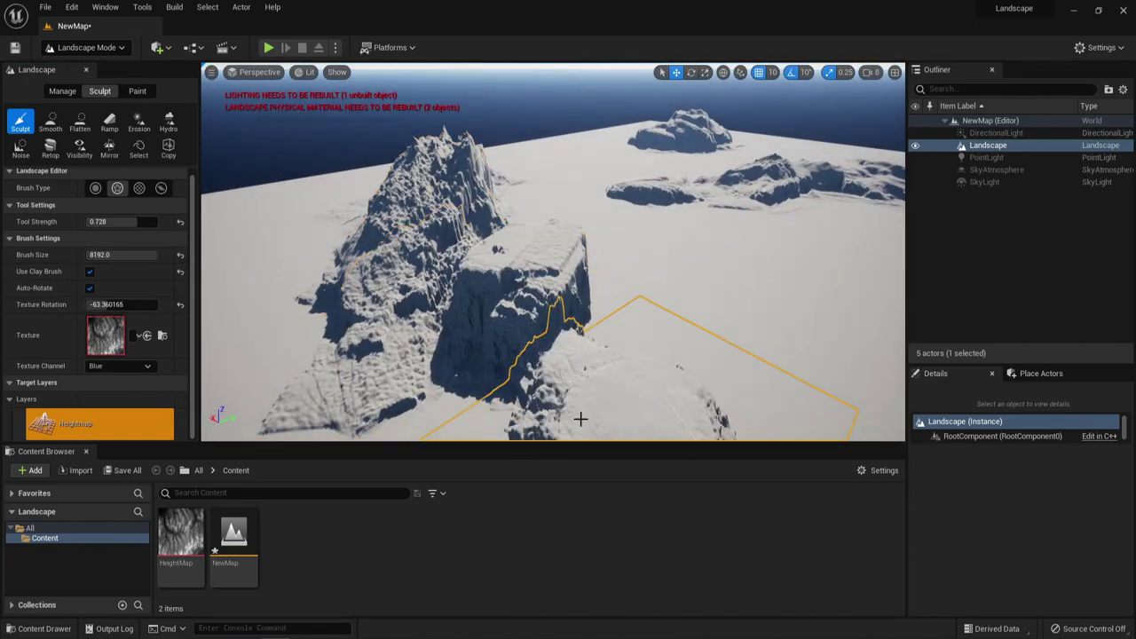
mouse_move(671, 380)
mouse_down()
mouse_move(680, 290)
mouse_move(631, 407)
mouse_up()
mouse_move(632, 408)
right_down()
mouse_move(355, 355)
mouse_move(577, 380)
right_up()
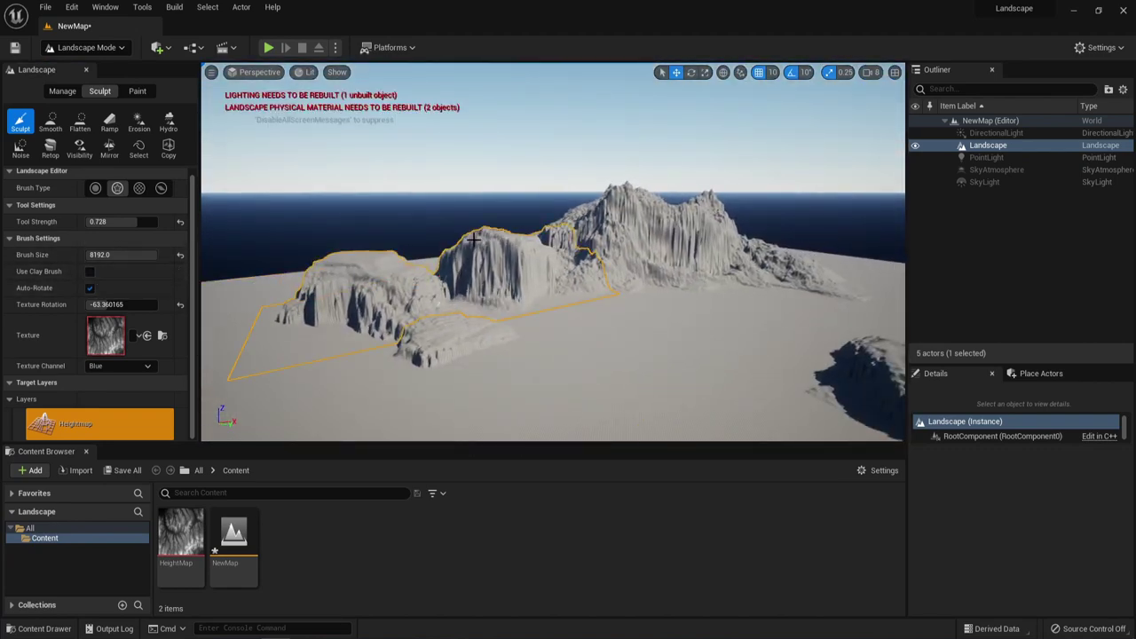
- Switch the texture channel to Red and roughen the rock masses and their base with the clay brush off
click(120, 366)
click(102, 379)
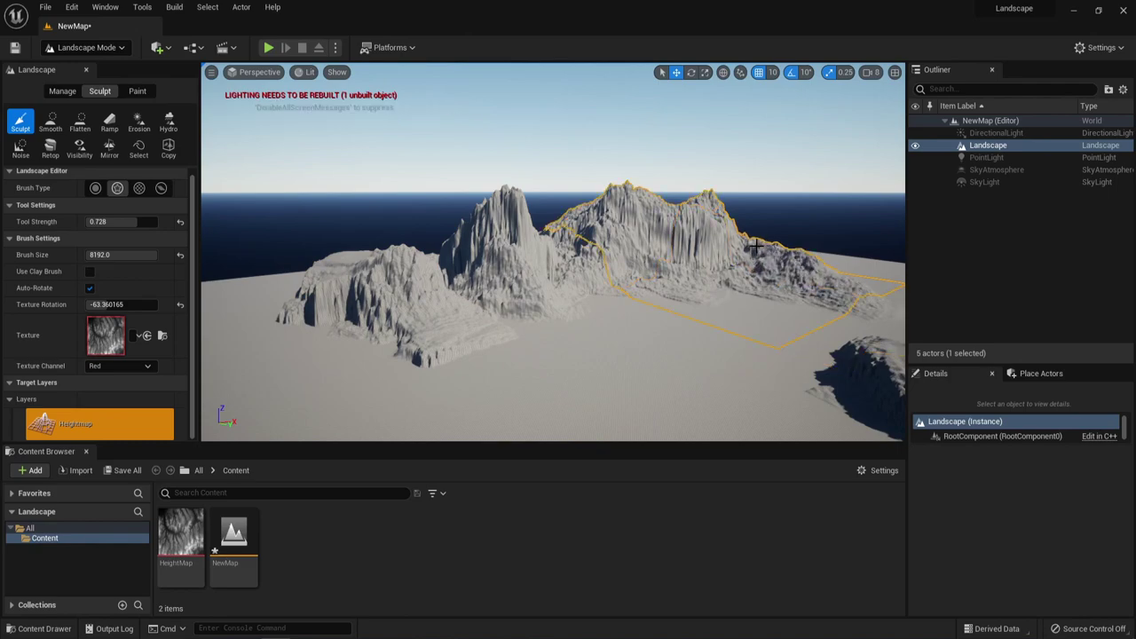
drag(525, 327, 311, 317)
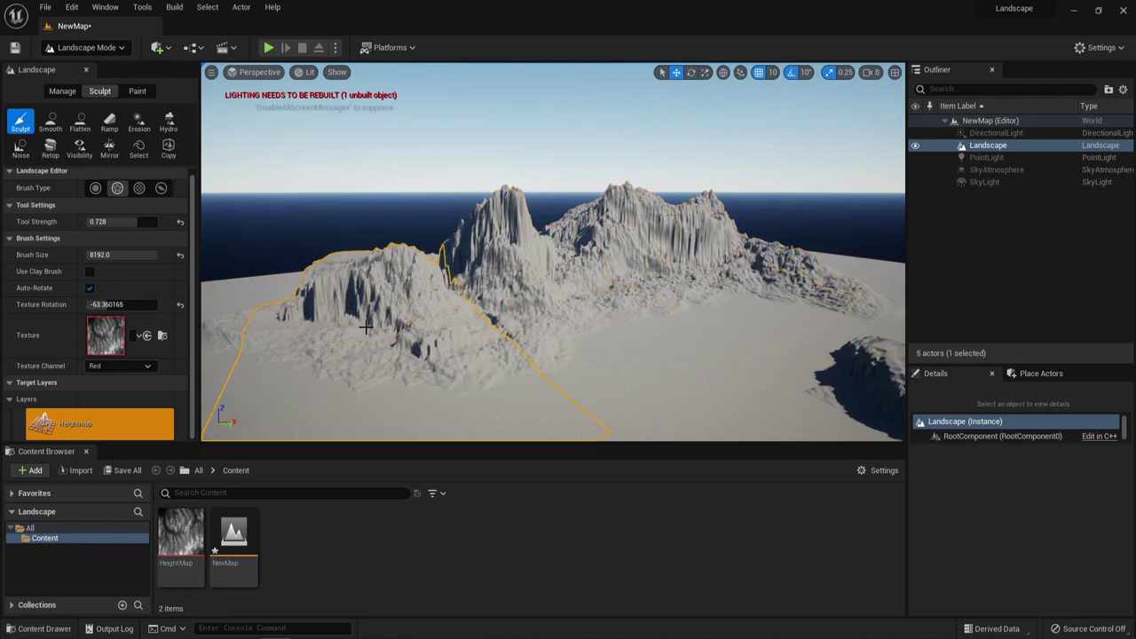
mouse_move(380, 327)
right_down()
mouse_move(577, 377)
mouse_move(370, 320)
mouse_move(341, 346)
mouse_move(297, 306)
mouse_move(267, 302)
right_up()
key(ctrl+z)
- Smooth the jagged surfaces of the new mountain peaks and their foothills with the Smooth tool
click(59, 122)
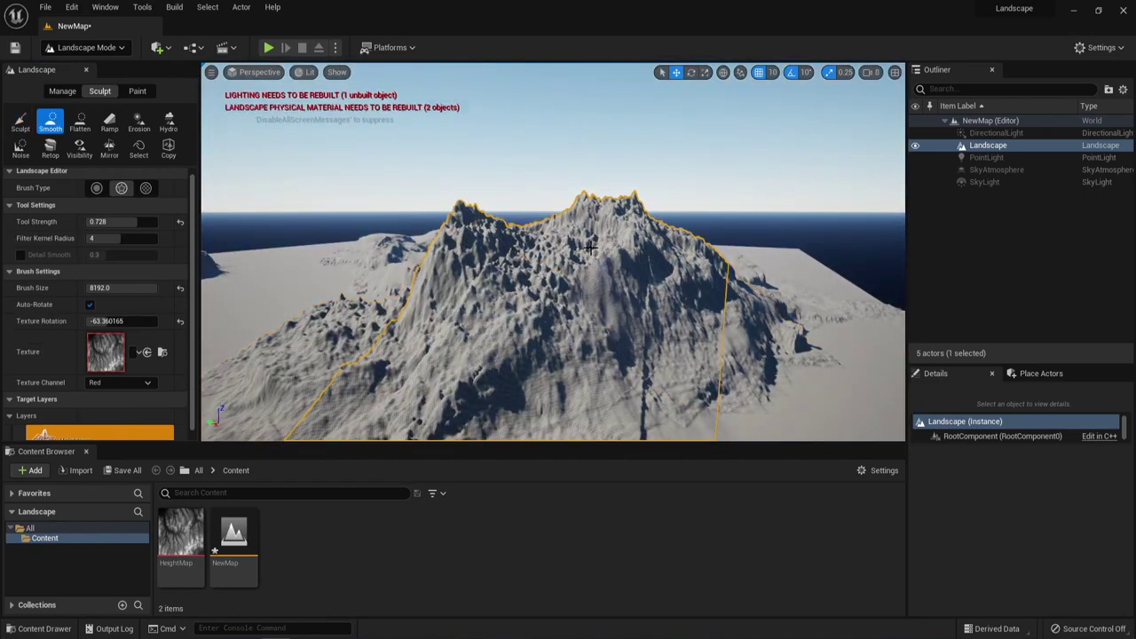
mouse_move(533, 329)
mouse_down()
mouse_move(611, 347)
mouse_move(577, 337)
mouse_up()
right_drag(577, 337, 631, 377)
right_drag(532, 337, 532, 337)
drag(362, 258, 330, 254)
right_drag(330, 254, 319, 257)
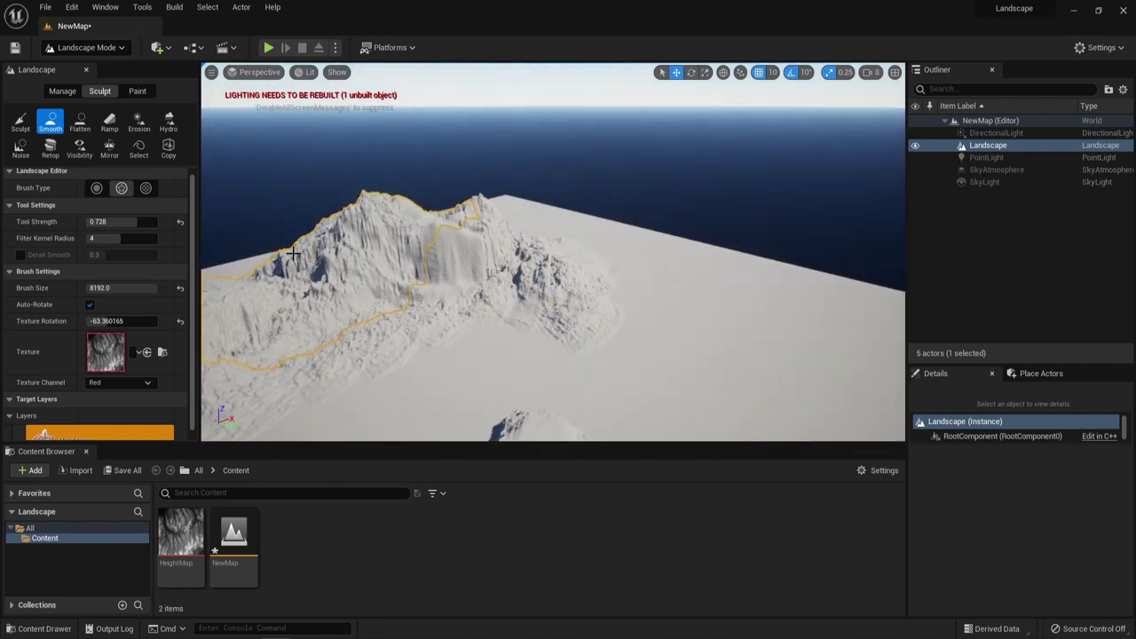
right_drag(409, 345, 400, 332)
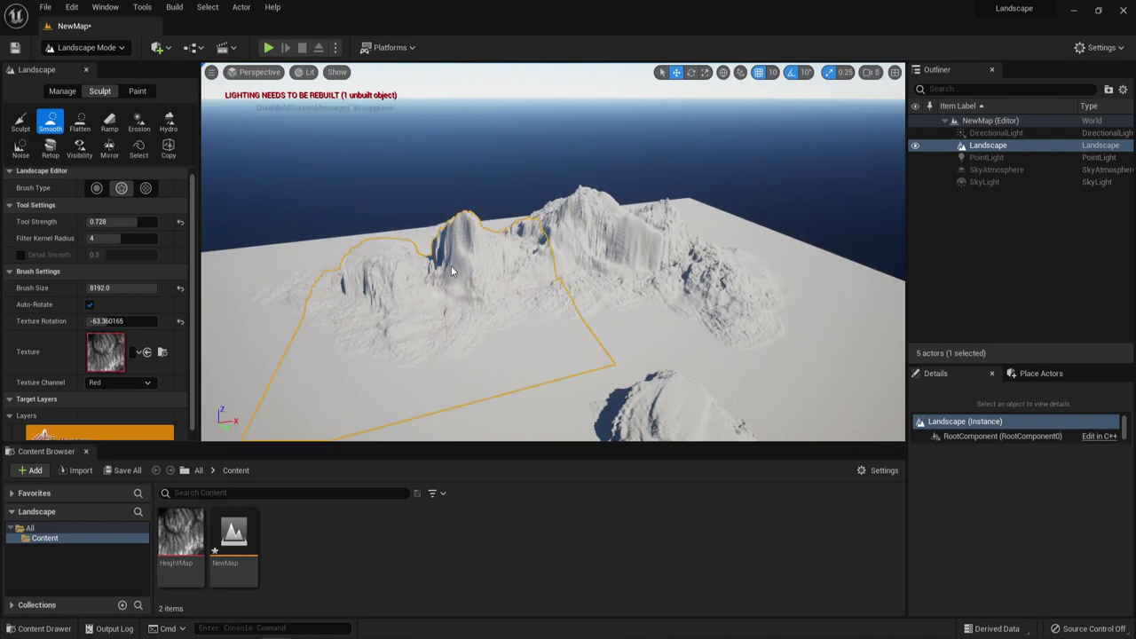
right_drag(451, 271, 550, 300)
- Sculpt new rocky foothills in front of the peaks with the clay brush on, auto-rotate off and texture rotation about 97.92
click(21, 121)
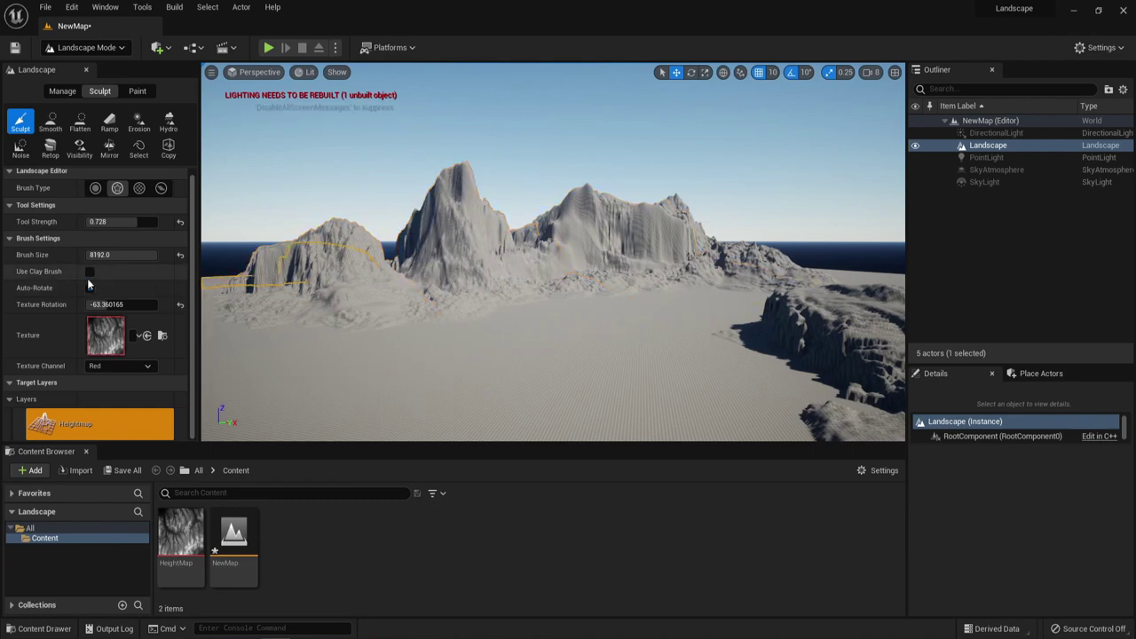
key(ctrl+z)
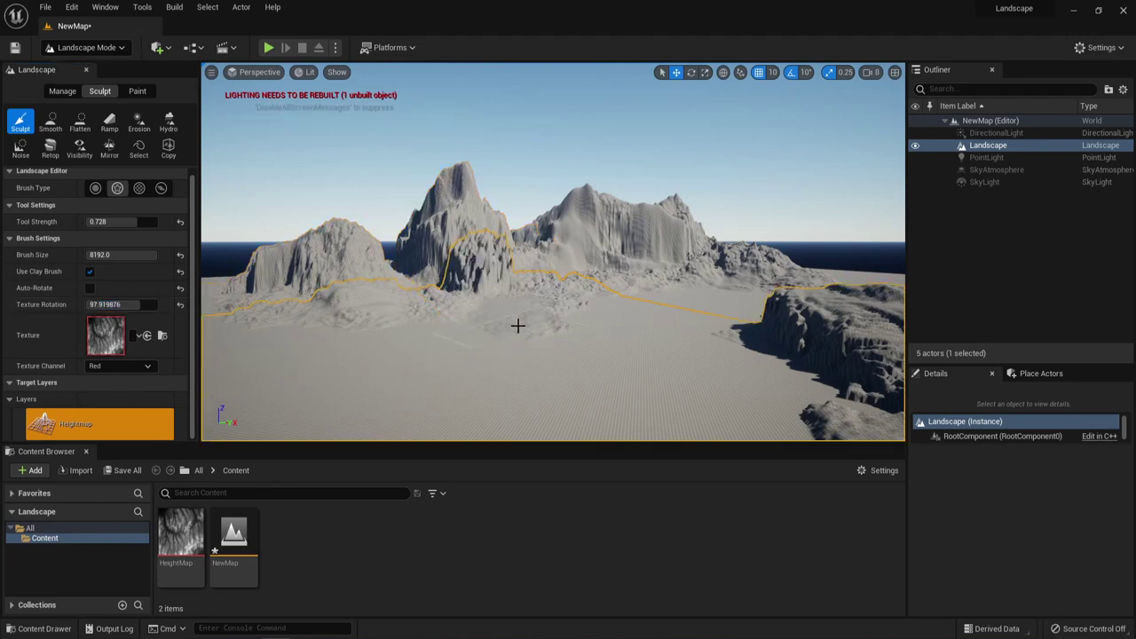
key(Escape)
mouse_move(447, 191)
right_down()
mouse_move(417, 197)
mouse_move(453, 213)
mouse_move(446, 191)
right_up()
- Smooth the new foothills and the slopes between the peaks with the Smooth tool, and undo the last stroke
click(53, 121)
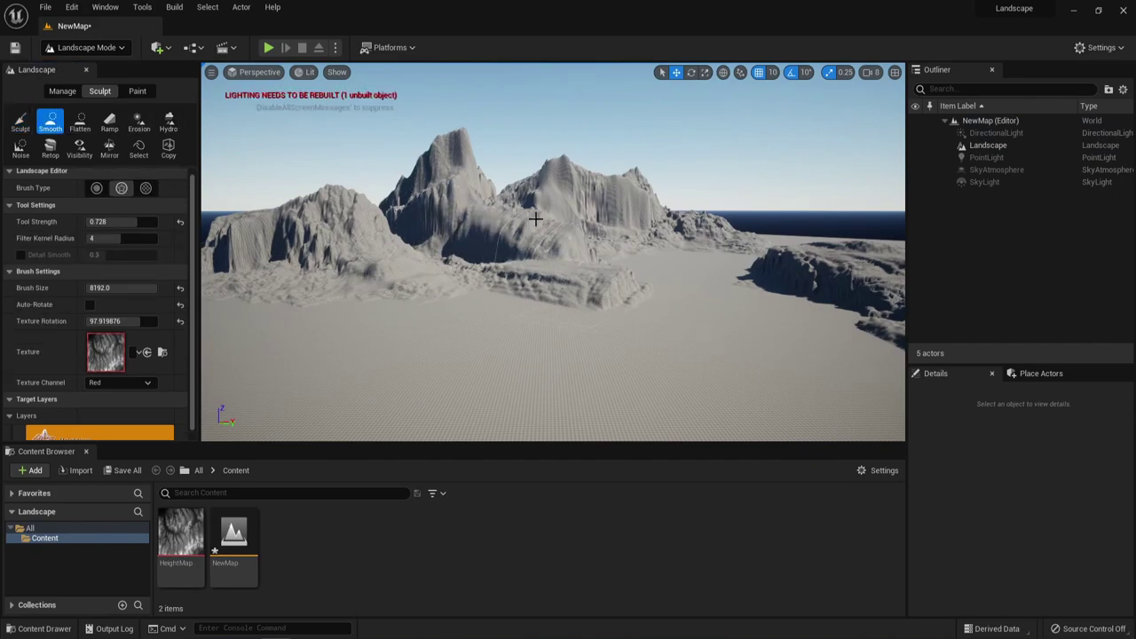
right_drag(536, 218, 600, 268)
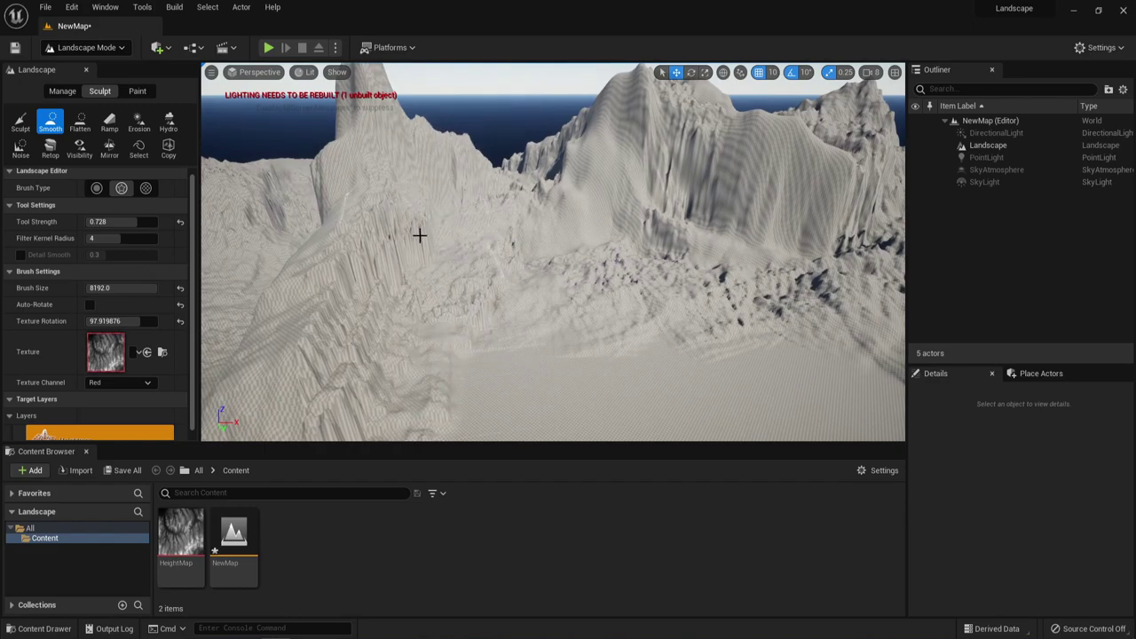
click(661, 221)
key(ctrl+z)
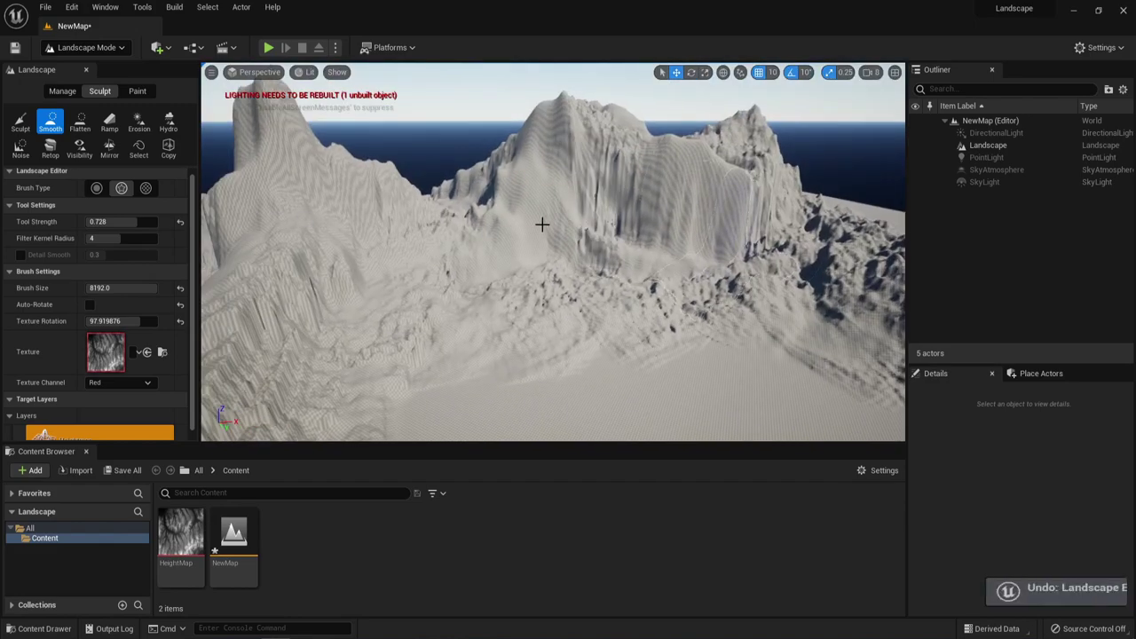
- Raise a large rounded mountain at the landscape's edge behind the range using the Sculpt tool's pattern brush at strength 1.0
scroll(170, 270, up, 1)
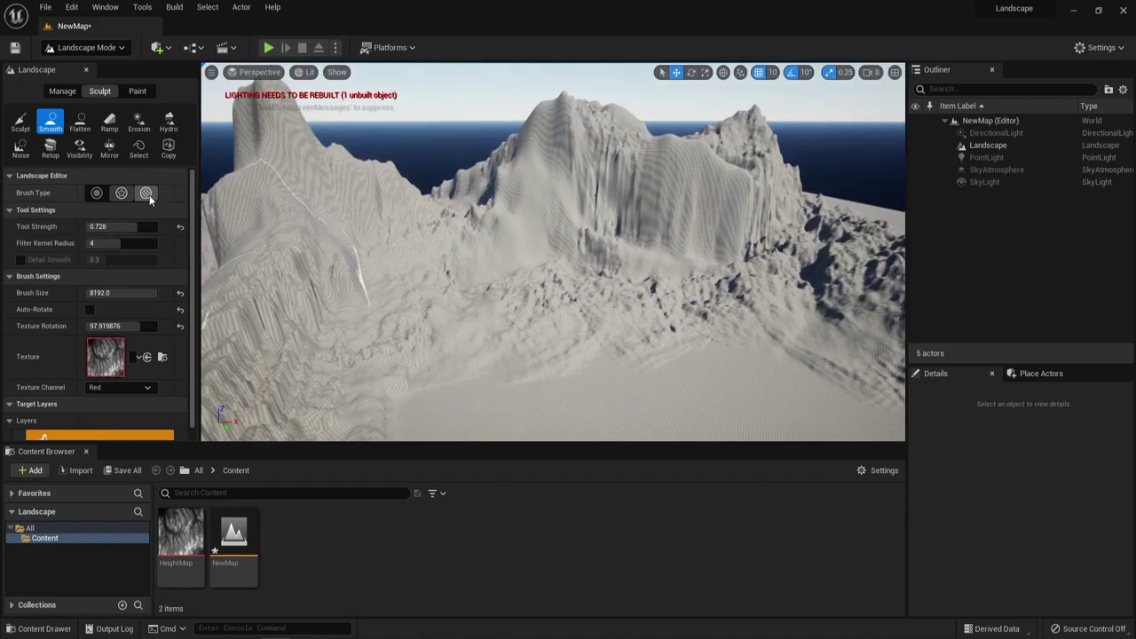
click(147, 193)
click(19, 127)
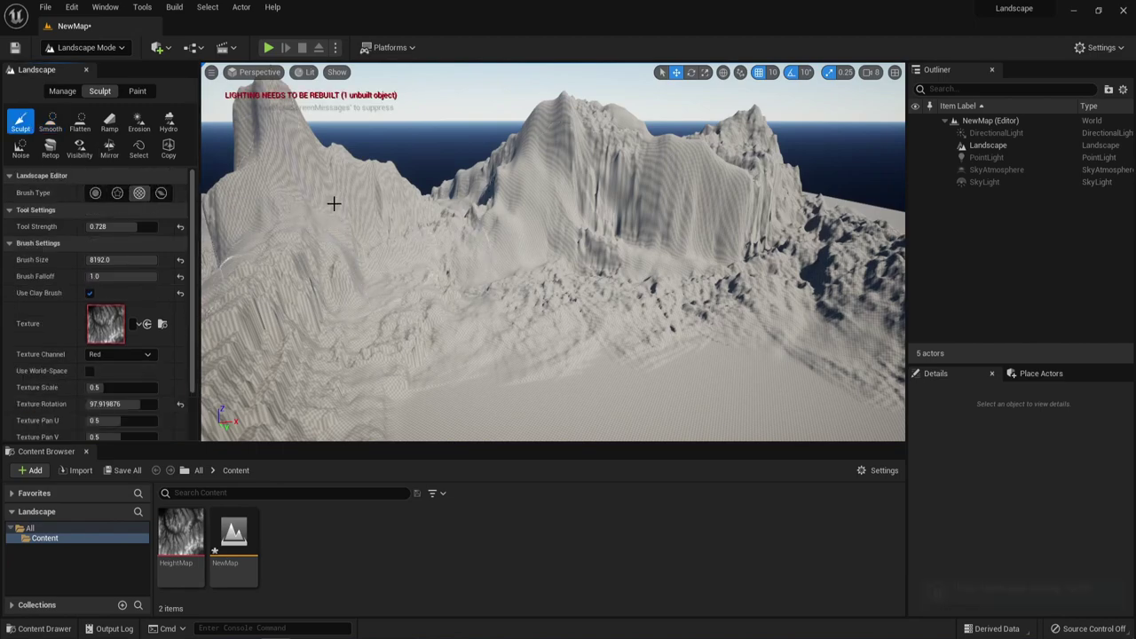
right_drag(594, 211, 746, 231)
right_drag(497, 266, 605, 295)
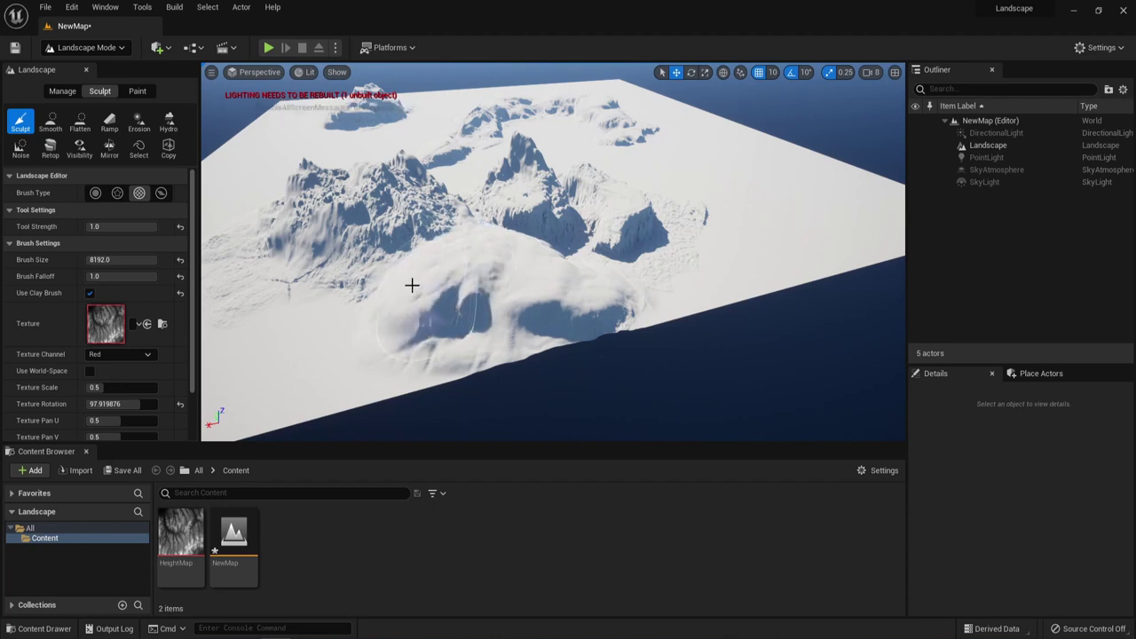
mouse_move(372, 279)
mouse_down()
mouse_move(487, 258)
mouse_move(457, 244)
mouse_up()
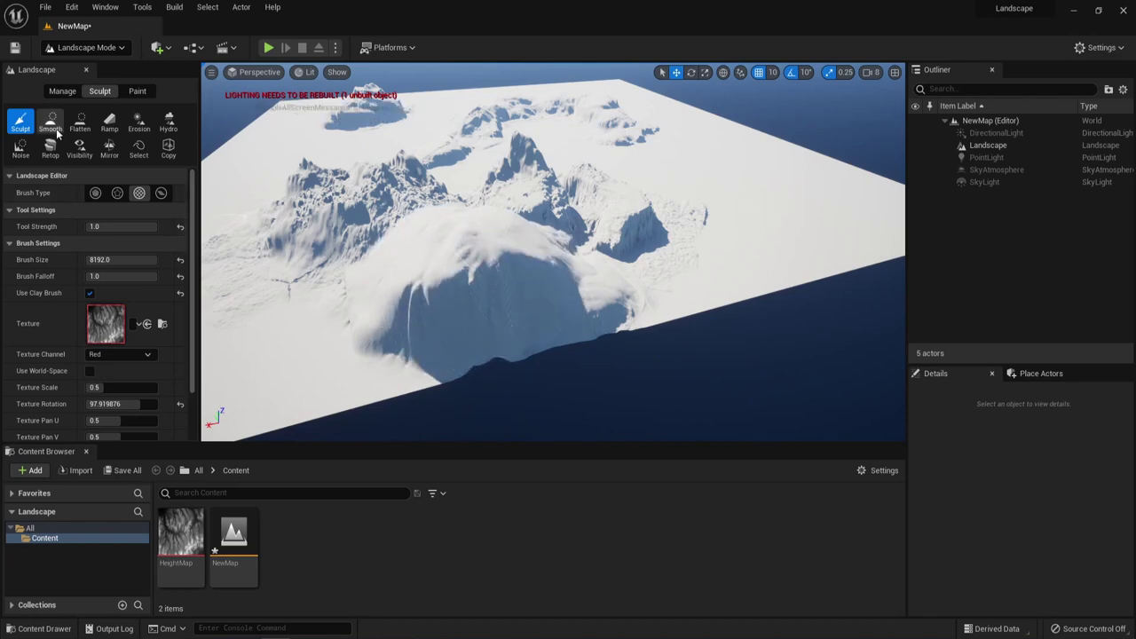
- Roughen the rounded mountain with the auto-rotating alpha clay brush at tool strength 0.368, undoing the stronger trial strokes
click(117, 193)
click(426, 237)
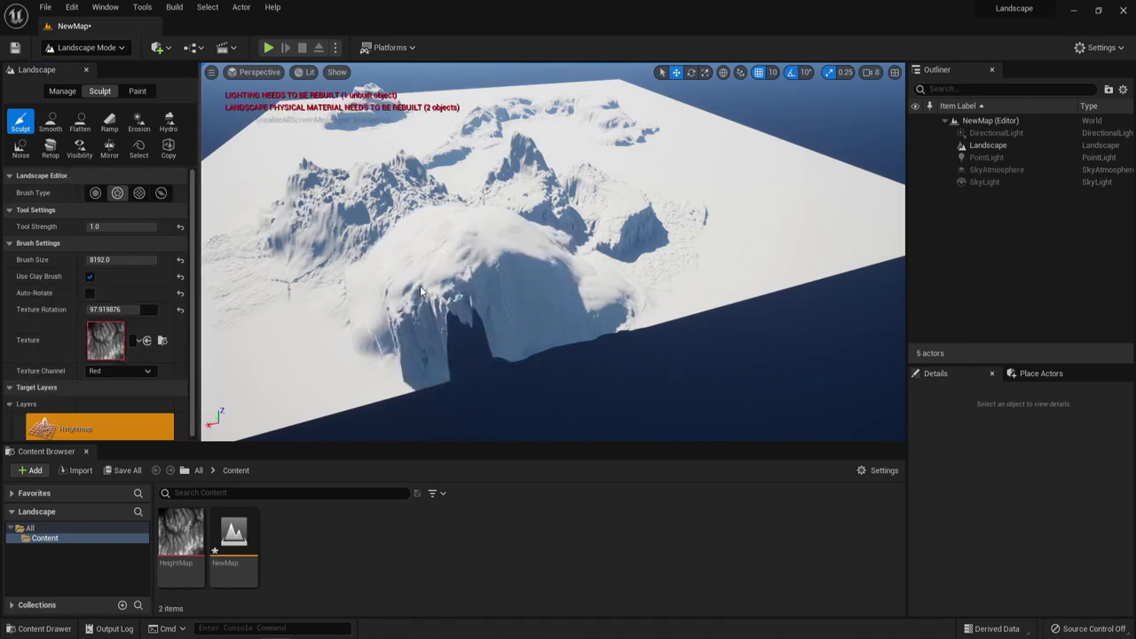
mouse_move(532, 266)
right_down()
mouse_move(604, 302)
mouse_move(586, 302)
mouse_move(622, 231)
mouse_move(603, 222)
right_up()
key(ctrl+z)
drag(142, 226, 111, 226)
key(ctrl+z)
click(90, 293)
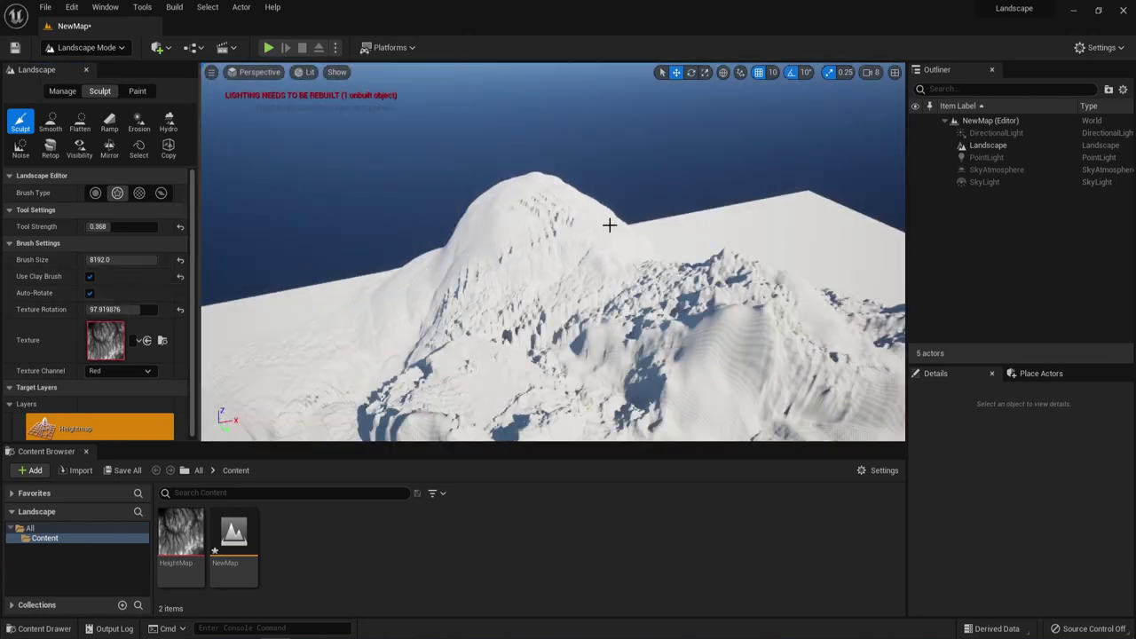
right_drag(469, 308, 257, 346)
right_drag(501, 284, 723, 251)
right_drag(608, 276, 671, 301)
- Smooth the slopes of the rounded mountain and the adjoining ridges using the Smooth tool's pattern brush
click(50, 122)
key(Escape)
mouse_move(510, 270)
right_down()
mouse_move(475, 268)
mouse_move(509, 270)
right_up()
right_drag(345, 275, 553, 251)
mouse_move(578, 302)
right_down()
mouse_move(588, 193)
mouse_move(573, 206)
mouse_move(582, 266)
mouse_move(559, 231)
mouse_move(471, 223)
right_up()
mouse_move(471, 223)
mouse_down()
mouse_move(391, 182)
mouse_move(405, 178)
mouse_up()
right_drag(405, 177, 380, 222)
drag(380, 220, 539, 344)
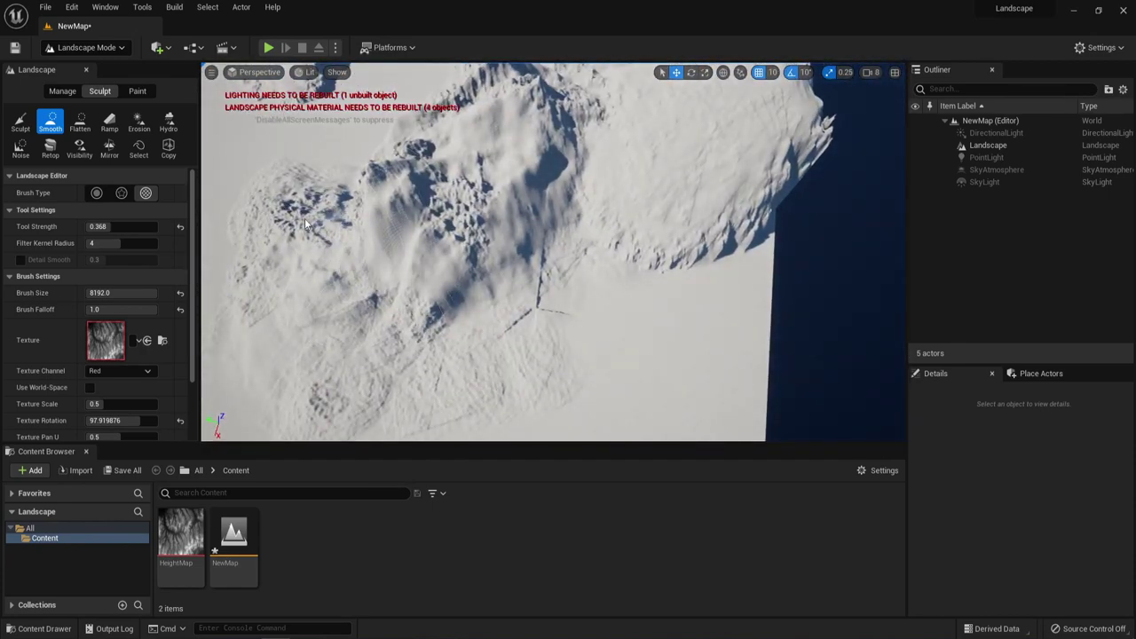
- Smooth the remaining jagged patches across the range and its foothills, and save the level
mouse_move(473, 225)
right_down()
mouse_move(497, 205)
mouse_move(513, 140)
right_up()
drag(512, 139, 660, 177)
mouse_move(660, 178)
right_down()
mouse_move(622, 133)
mouse_move(533, 230)
mouse_move(426, 222)
right_up()
mouse_move(426, 222)
mouse_down()
mouse_move(350, 246)
mouse_move(382, 289)
mouse_up()
mouse_move(382, 289)
right_down()
mouse_move(435, 266)
mouse_move(514, 258)
mouse_move(452, 133)
right_up()
drag(453, 134, 406, 170)
mouse_move(406, 170)
right_down()
mouse_move(355, 177)
mouse_move(533, 186)
mouse_move(462, 191)
mouse_move(604, 142)
right_up()
right_drag(515, 173, 426, 177)
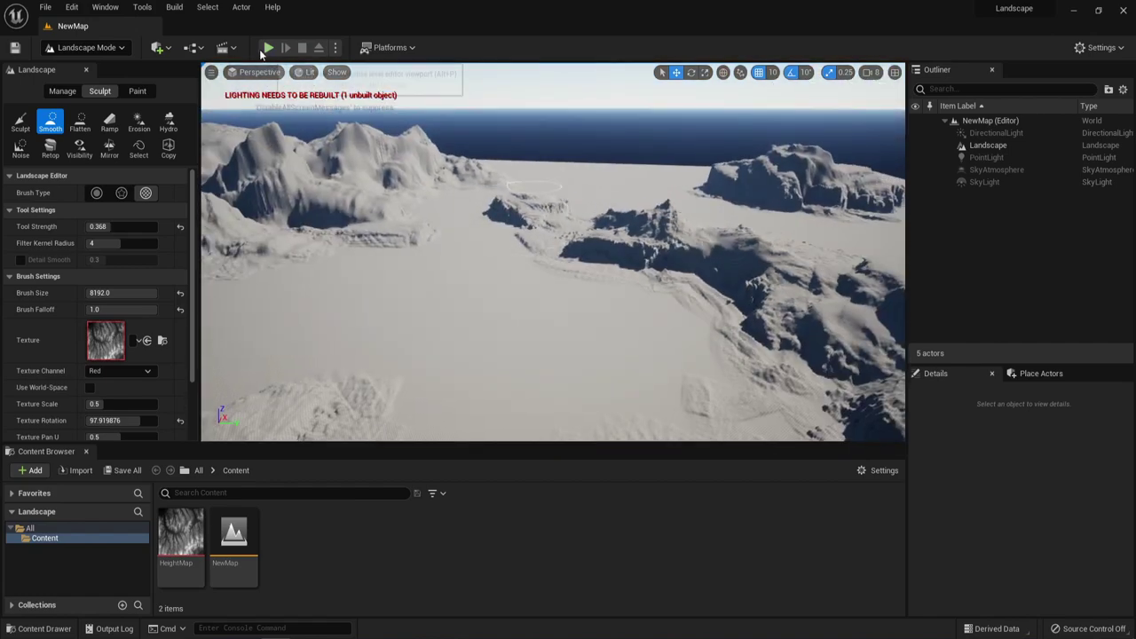
- Play the level in the editor to view the landscape, and stop the play session
click(268, 47)
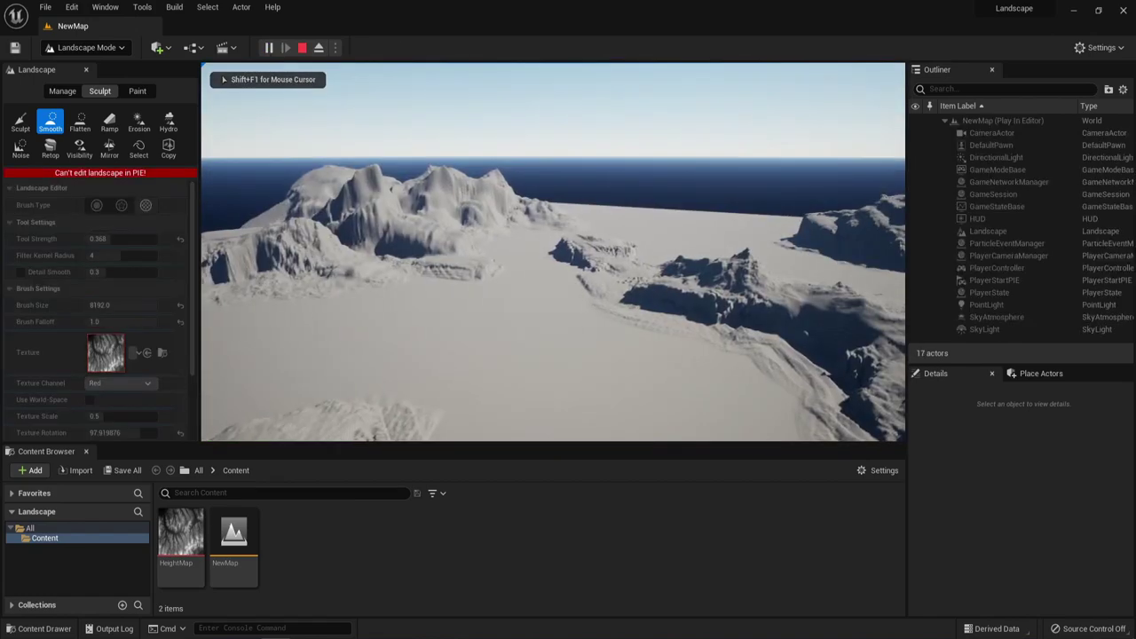
key(shift+F1)
key(Escape)
- Roughen the large back mountain with the clay brush off and auto-rotated texture at about -23.04, and soften it with the Smooth tool
mouse_move(566, 191)
right_down()
mouse_move(524, 133)
mouse_move(577, 173)
mouse_move(566, 195)
right_up()
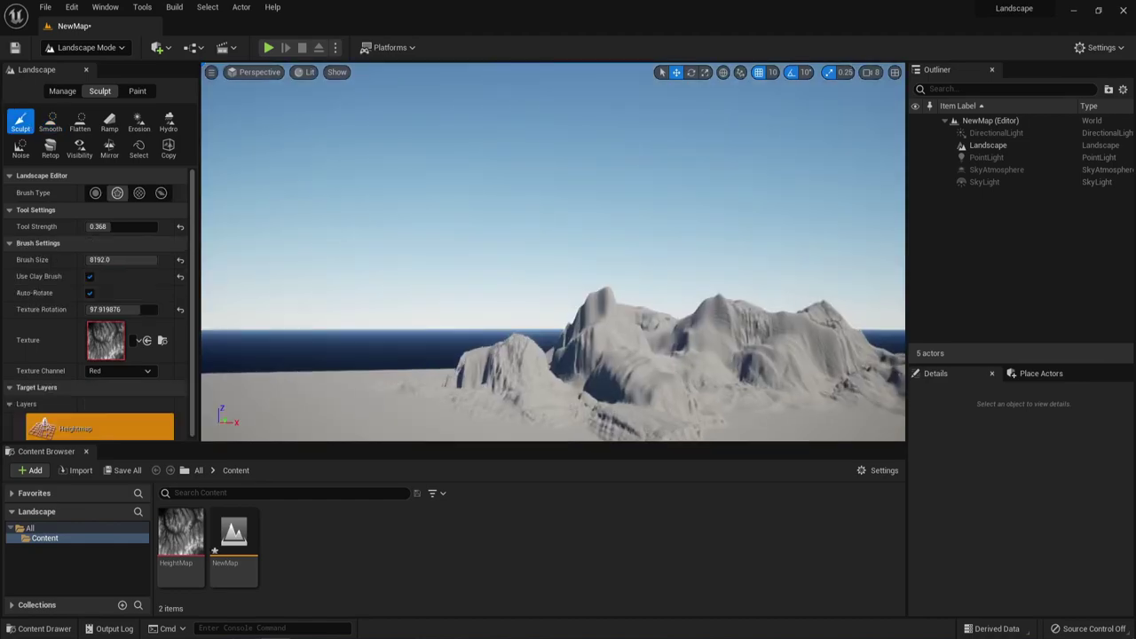
right_drag(592, 265, 592, 265)
key(ctrl+z)
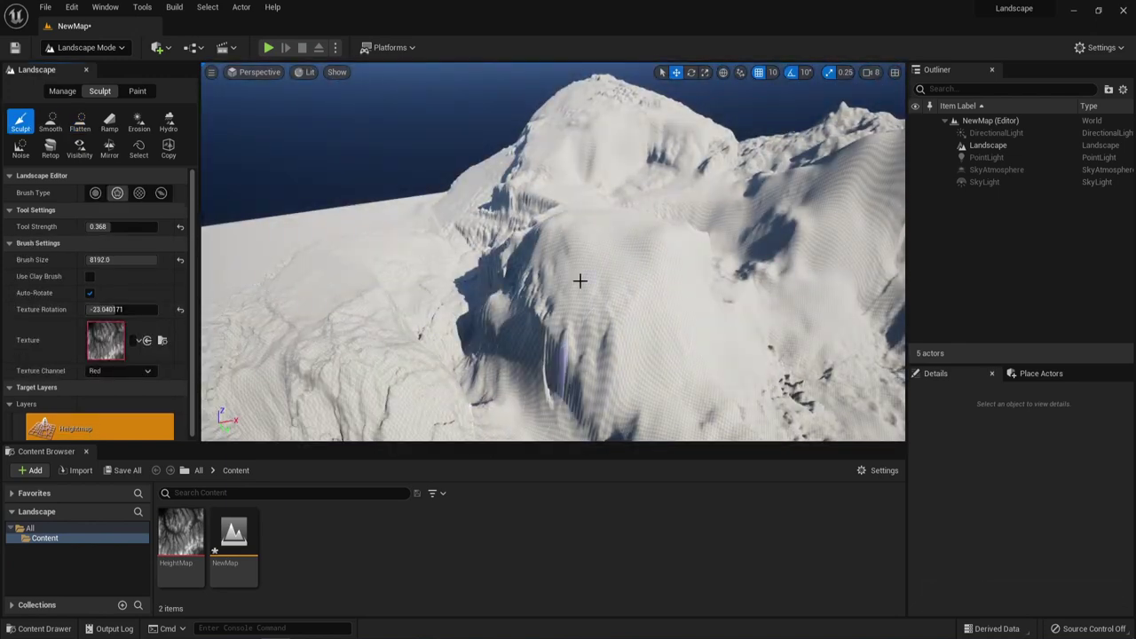
mouse_move(707, 308)
mouse_down()
mouse_move(647, 385)
mouse_move(507, 376)
mouse_up()
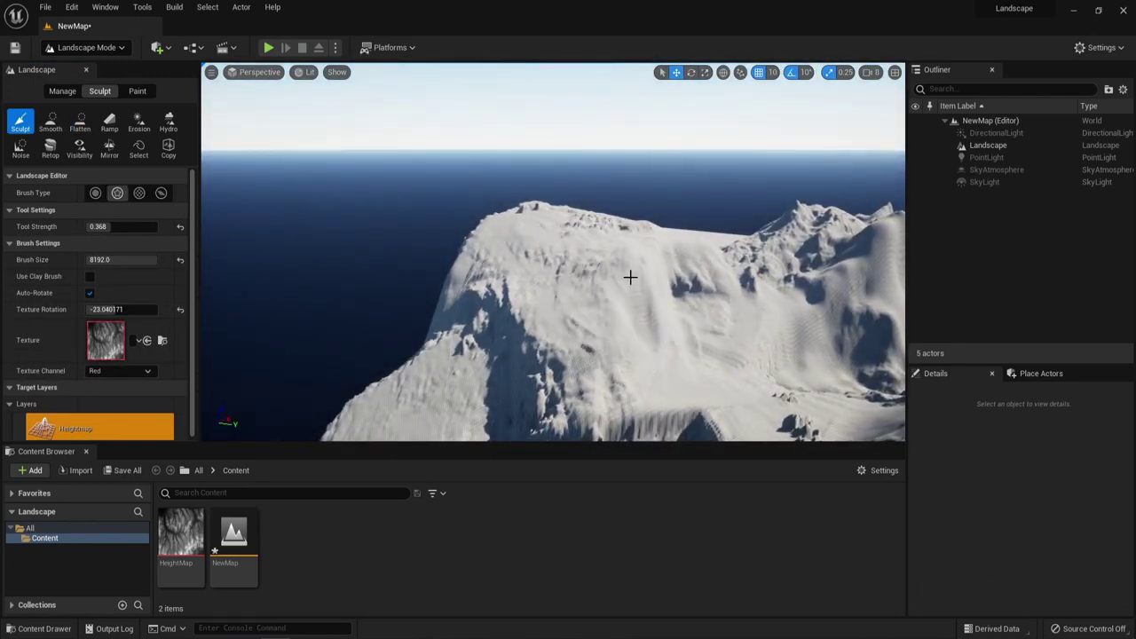
mouse_move(629, 277)
mouse_down()
mouse_move(622, 317)
mouse_move(507, 374)
mouse_move(570, 214)
mouse_up()
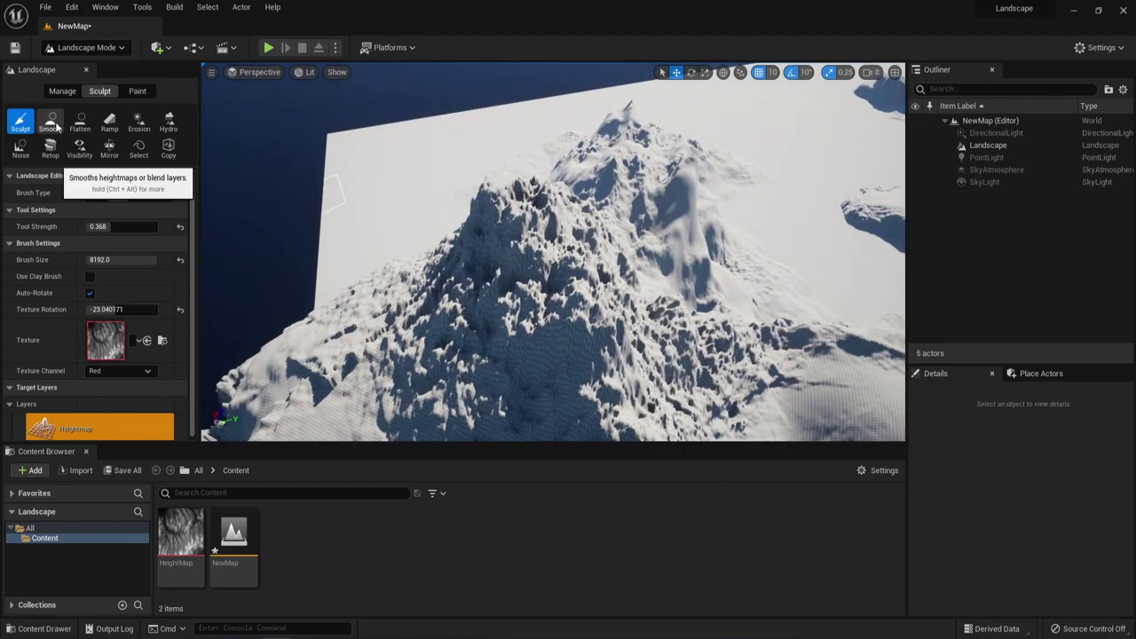
click(53, 124)
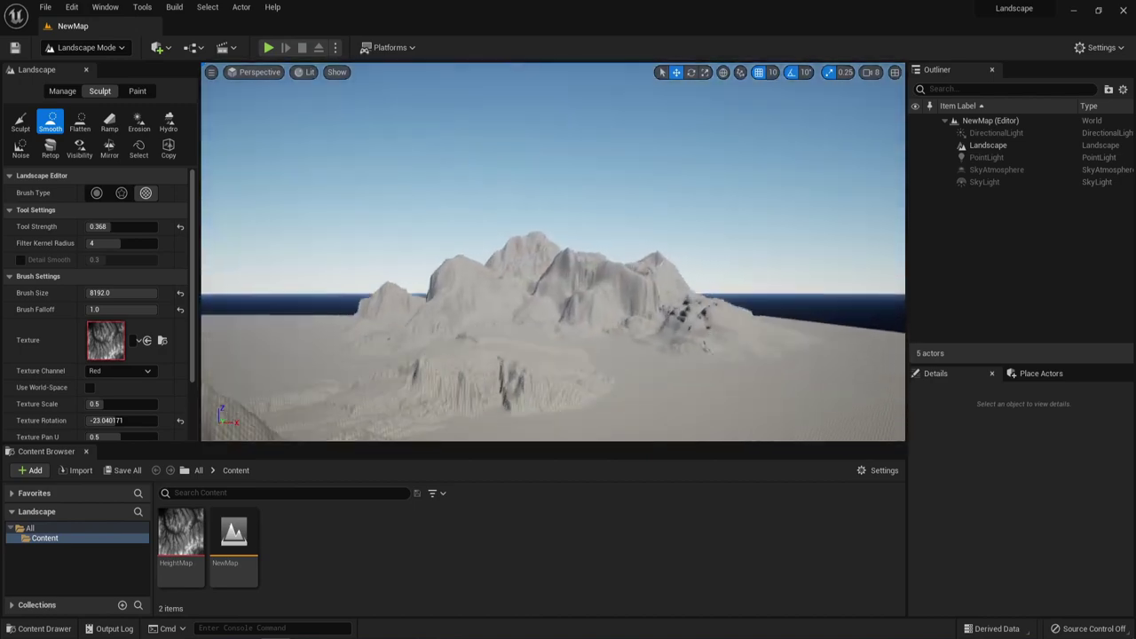
- Open Quixel Bridge and search its assets for Grass
click(105, 7)
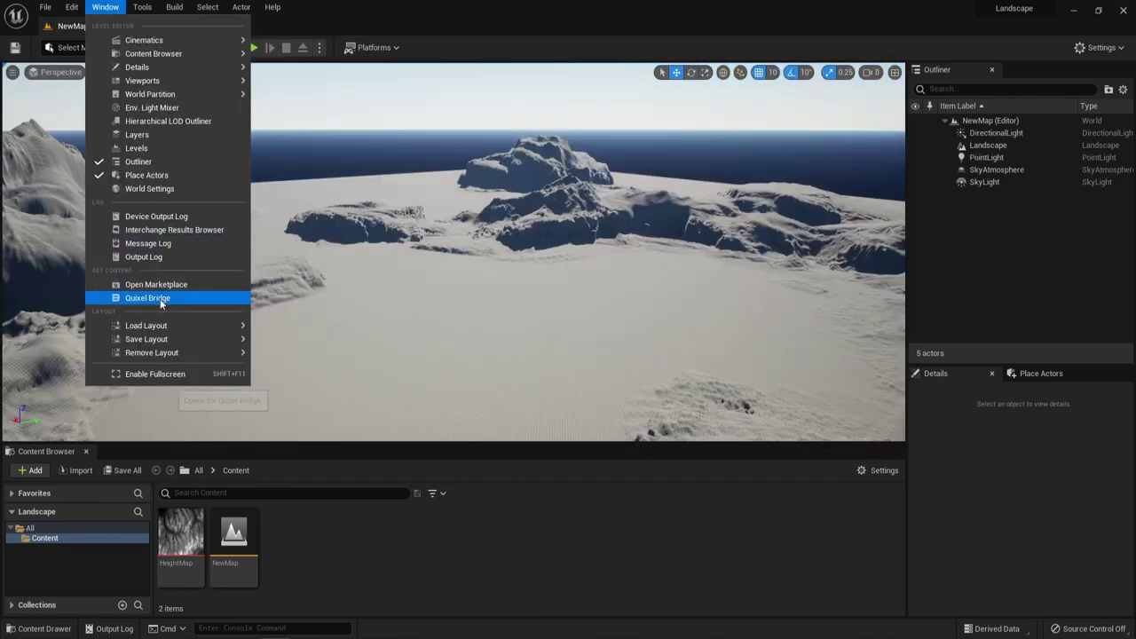
click(161, 302)
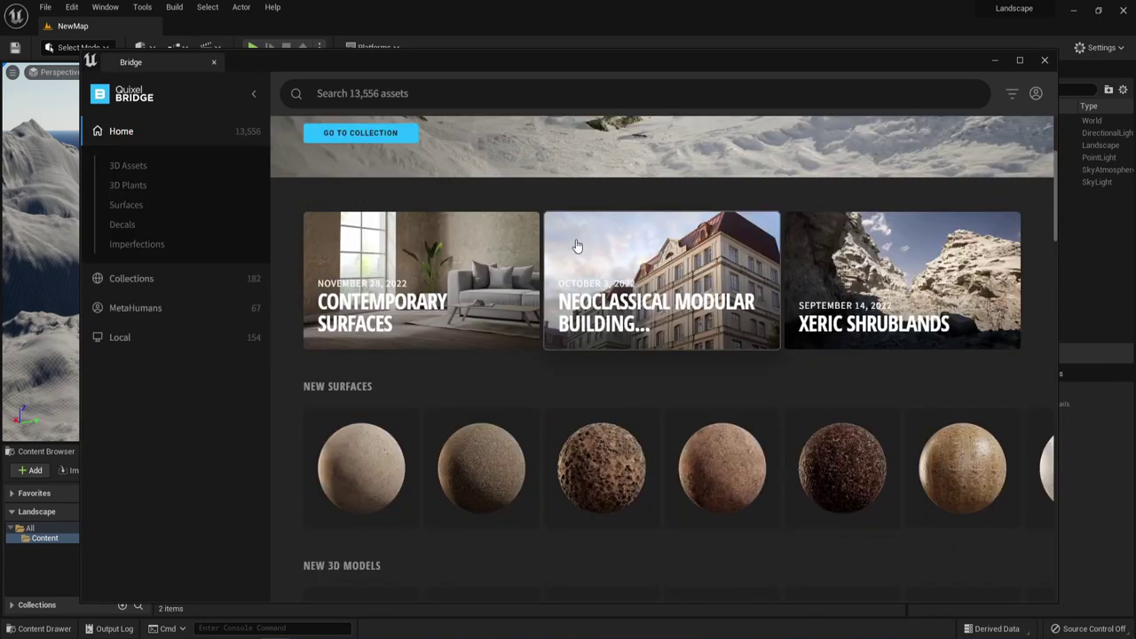
text(Grass)
key(Return)
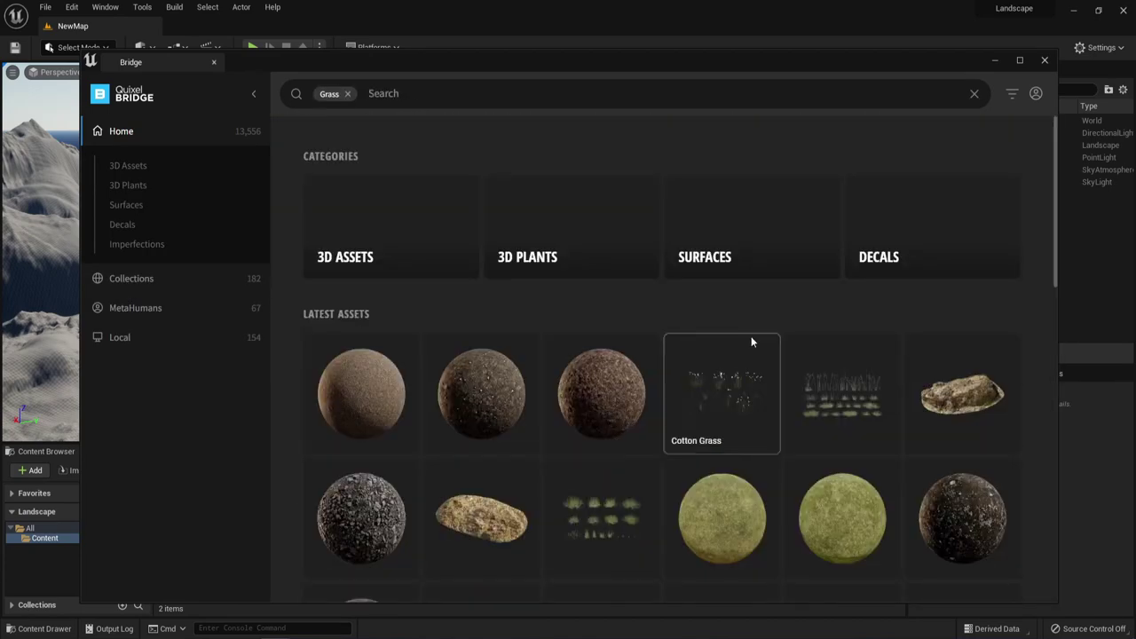
- Search the Bridge assets for rock and browse the results
drag(1055, 132, 470, 102)
text(rock)
key(Return)
scroll(825, 195, down, 2)
drag(1055, 233, 416, 121)
- Replace the search with Stone and browse the Surfaces category
click(396, 93)
click(348, 93)
click(306, 169)
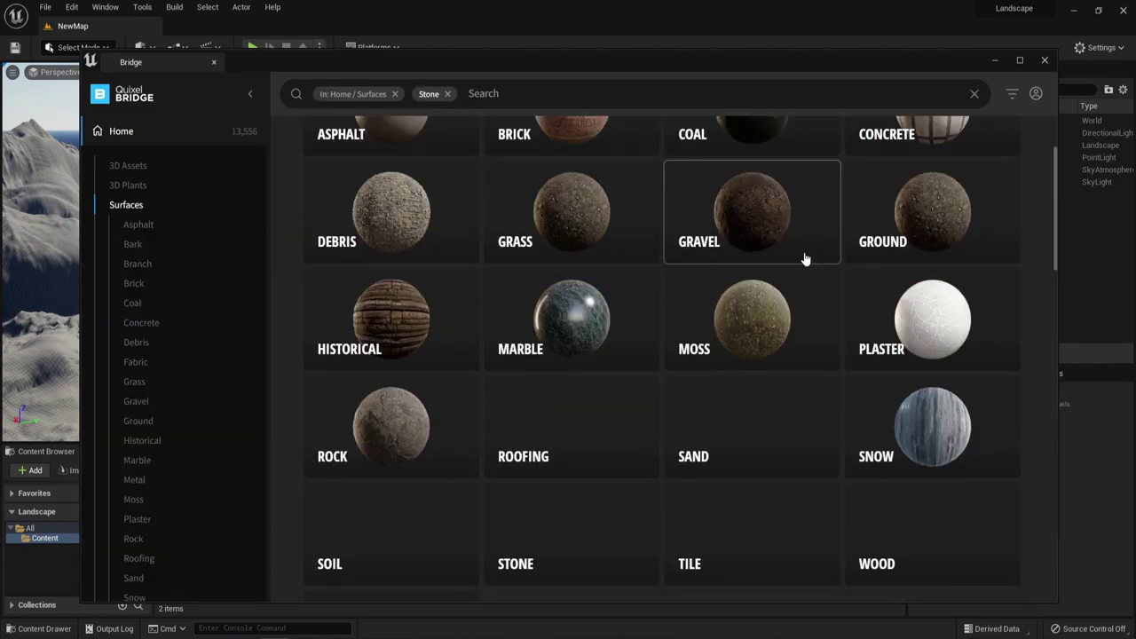